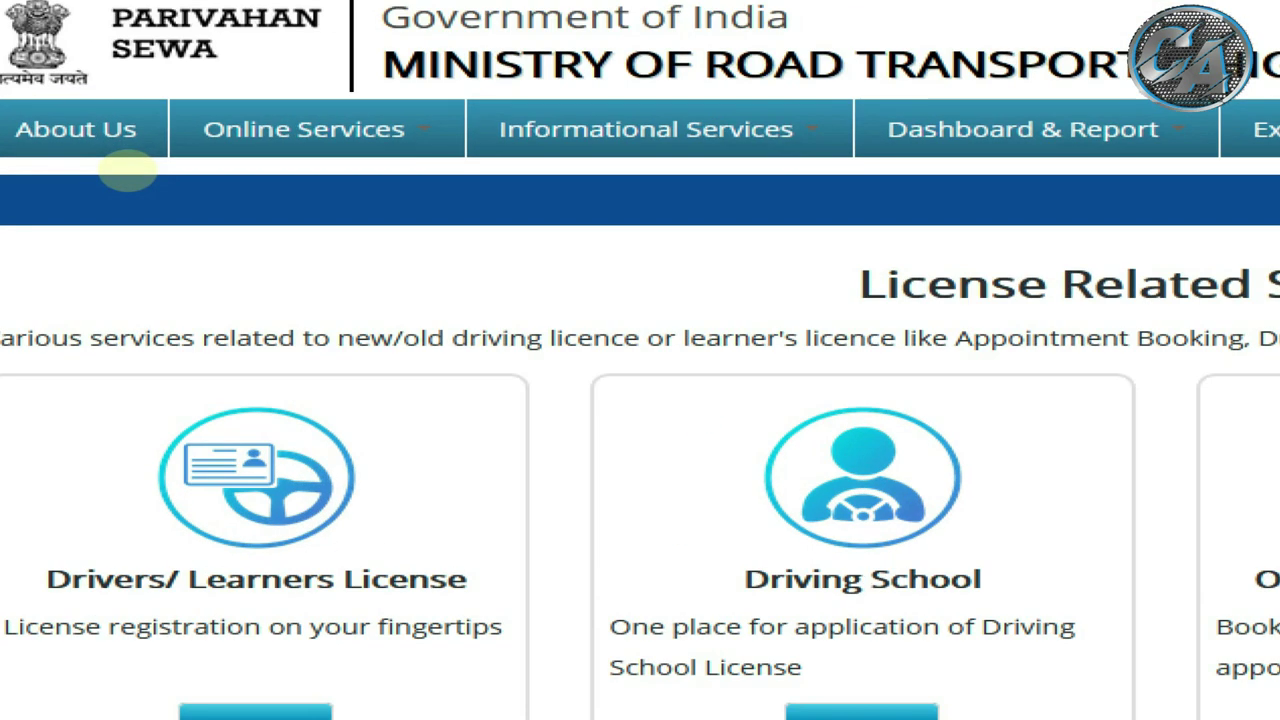
Step: Open Driving License Related Services, select Delhi as the state, and dismiss the faceless services notice
left_click(128, 150)
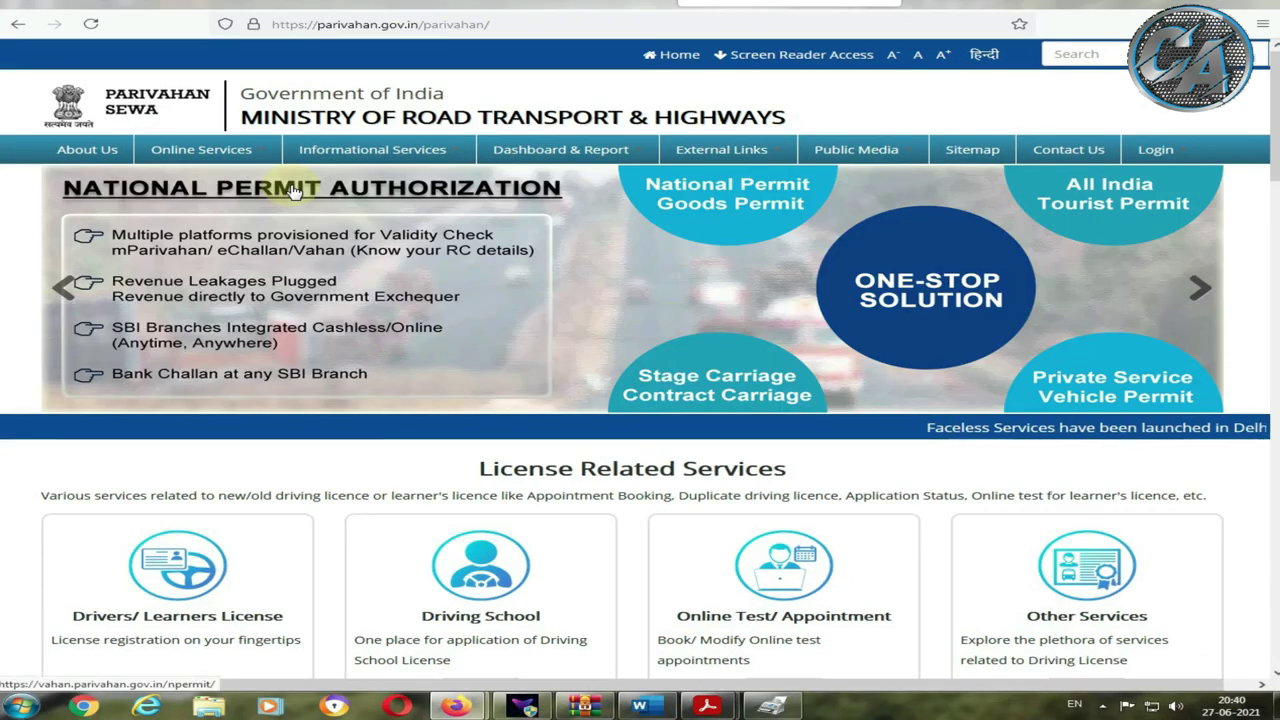
left_click(205, 152)
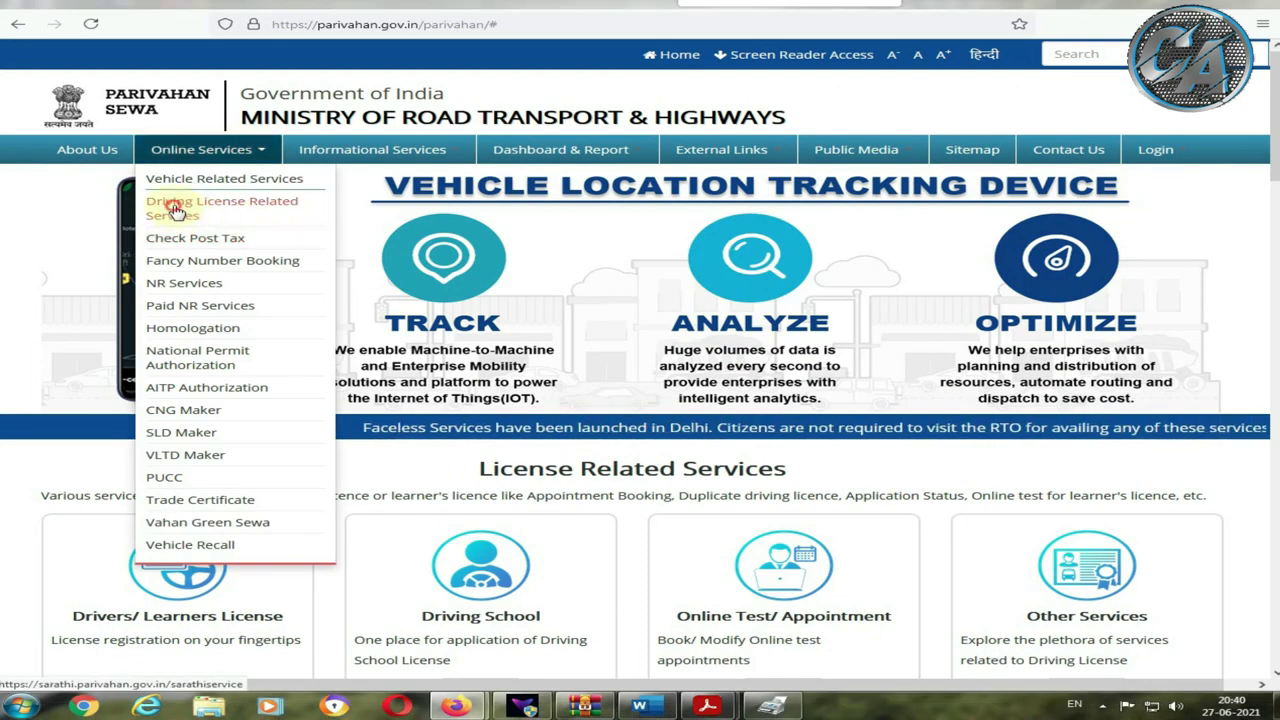
left_click(135, 278)
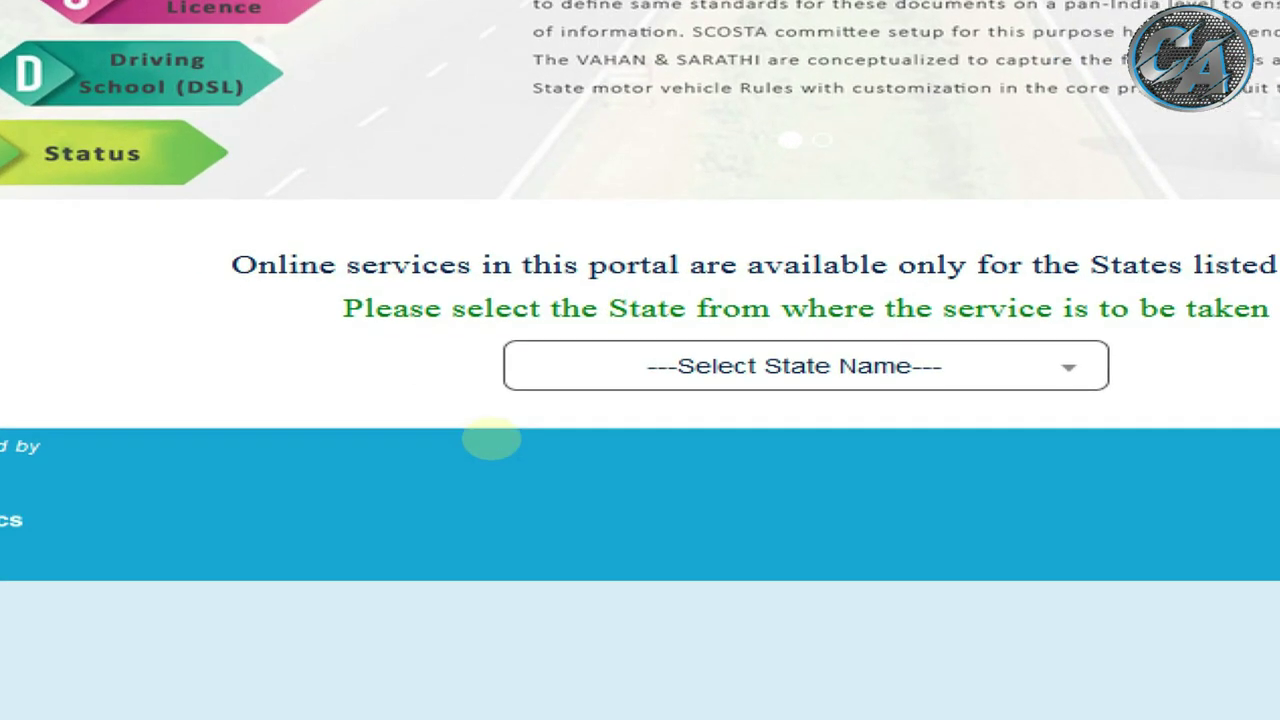
left_click_drag(610, 342, 1003, 404)
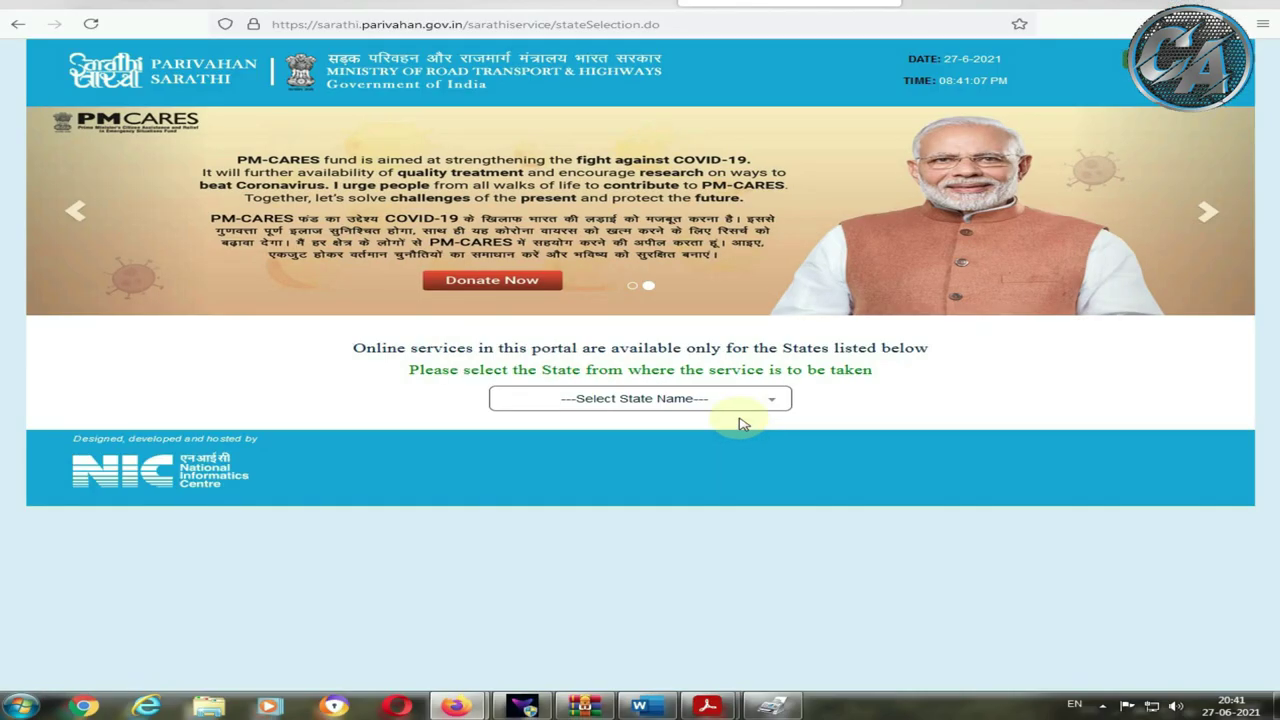
left_click(736, 400)
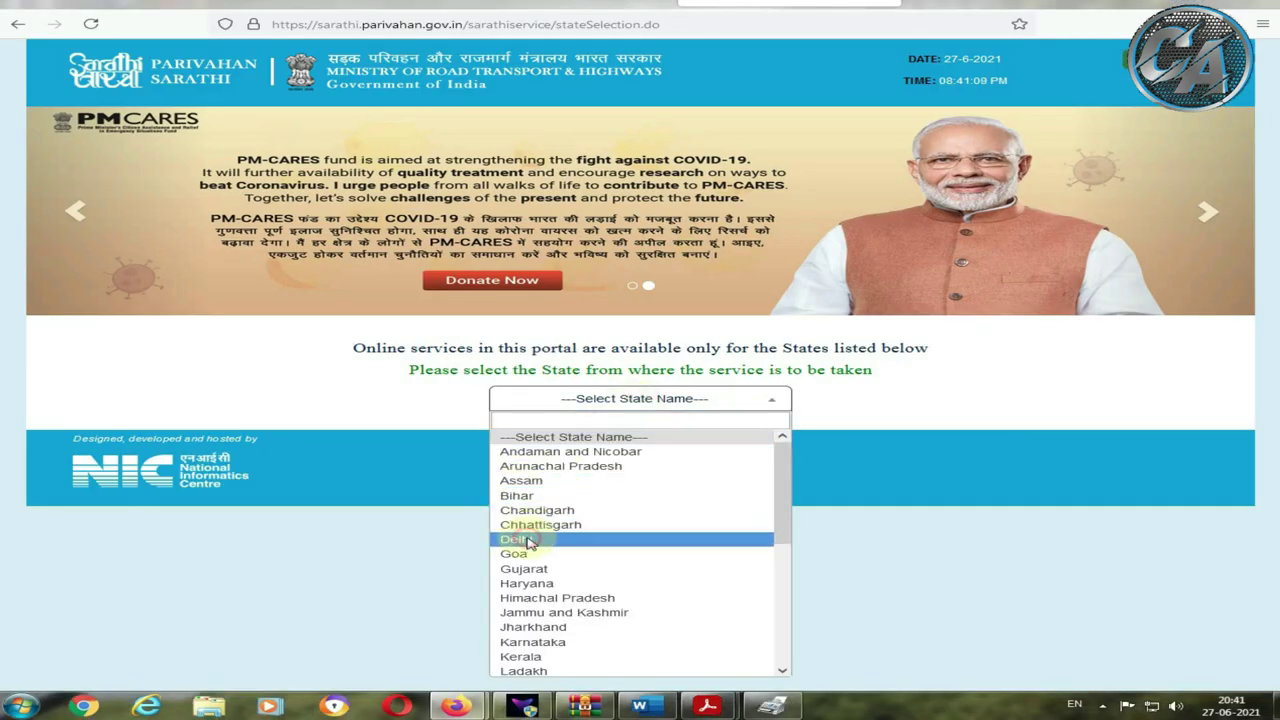
left_click(530, 541)
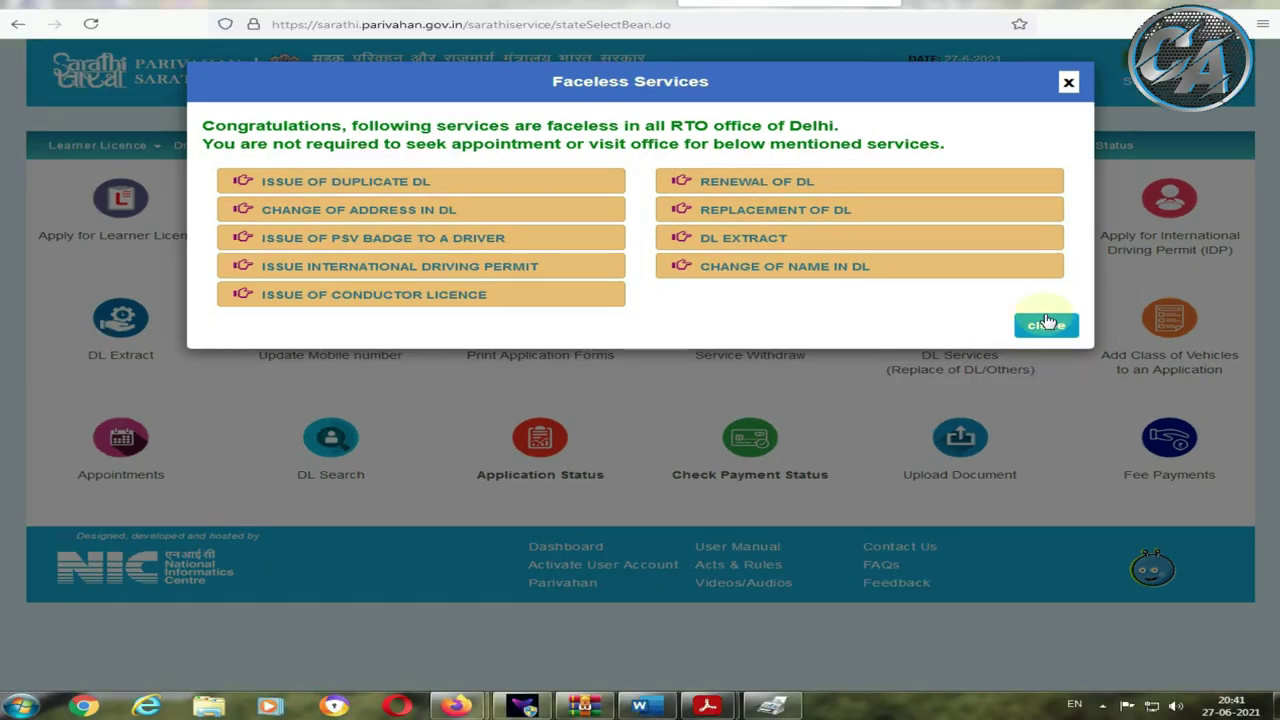
left_click(1062, 324)
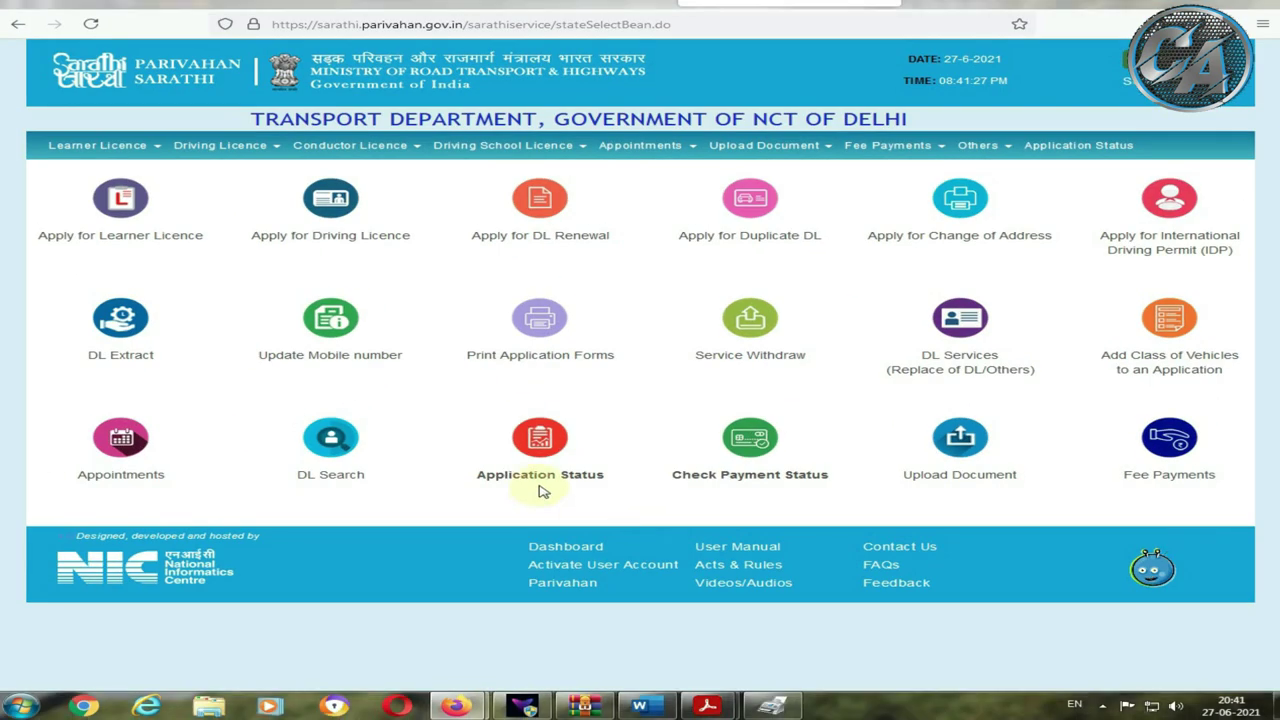
Step: Open the Application Status lookup on the Delhi Sarathi services page
left_click(535, 482)
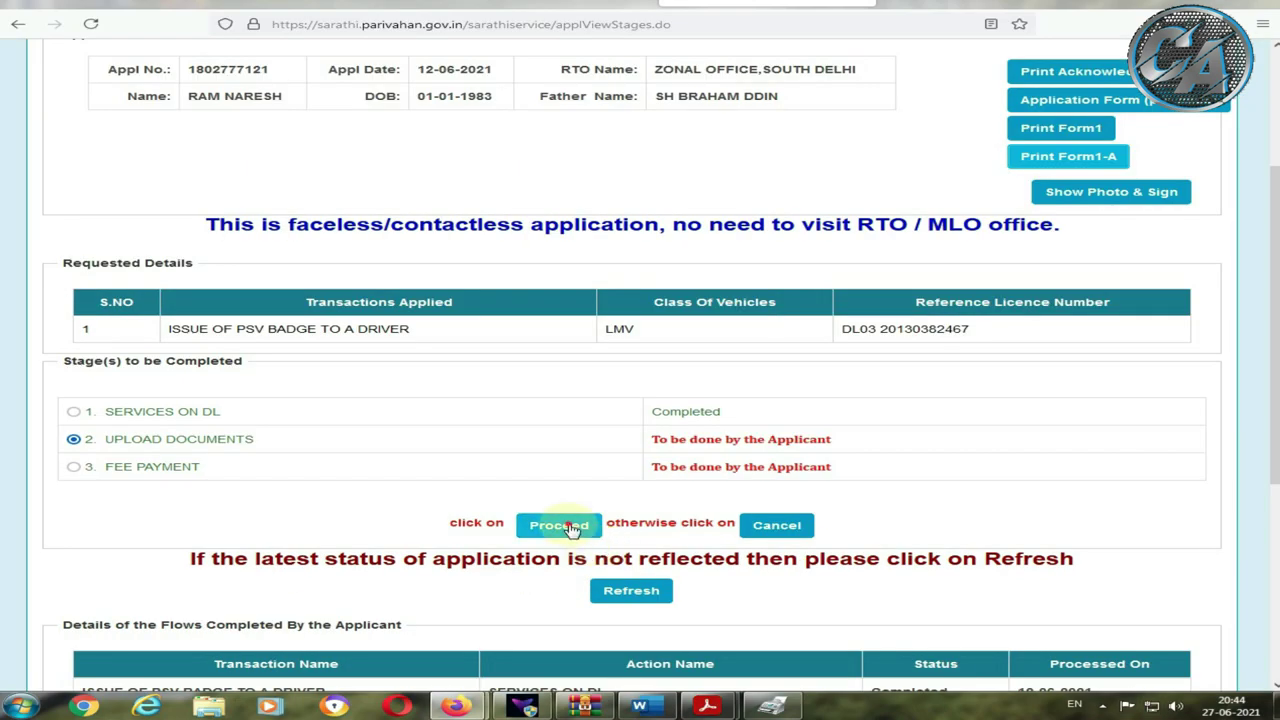
Step: Proceed to the upload stage, submit the application details, and accept the applicant declaration
left_click(765, 560)
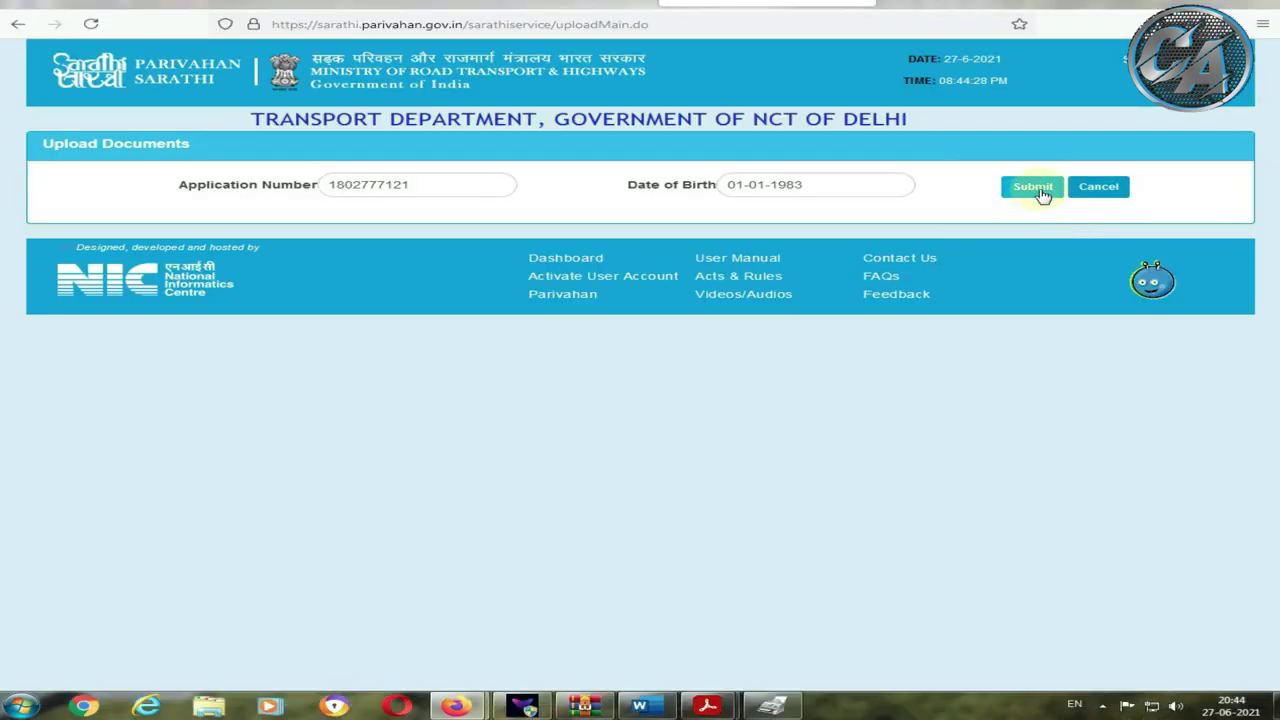
left_click(803, 283)
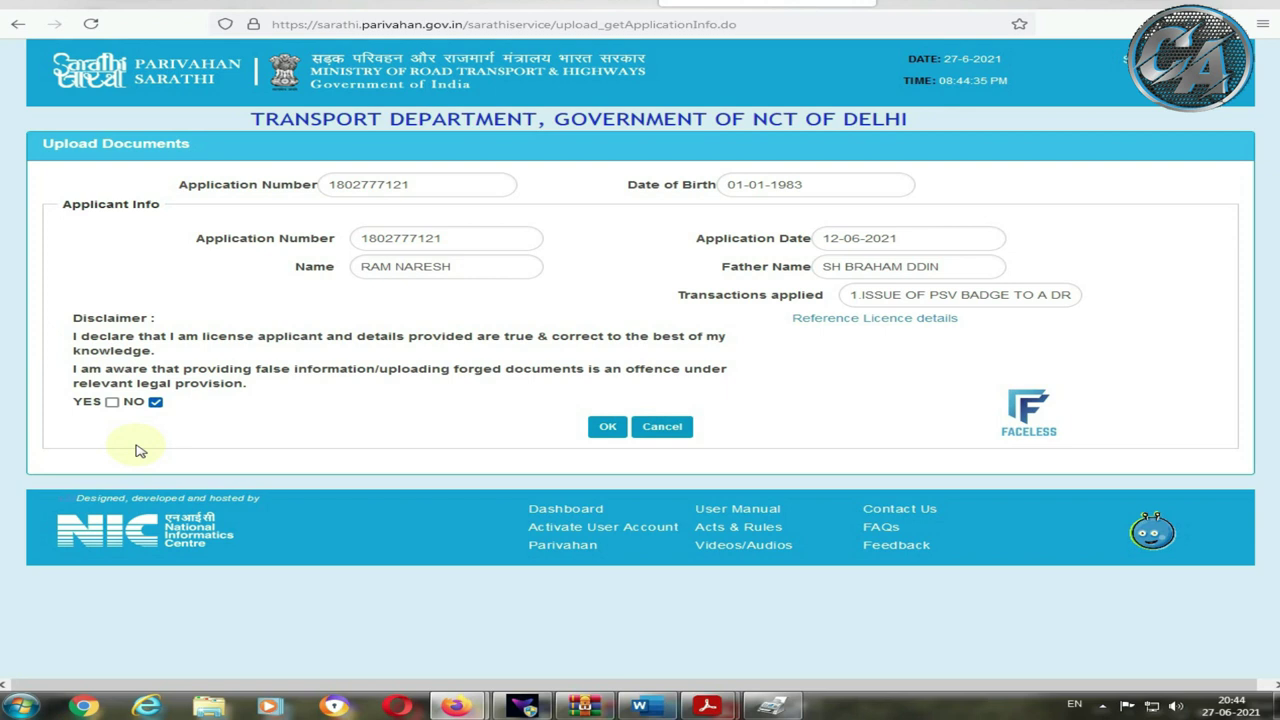
left_click(111, 403)
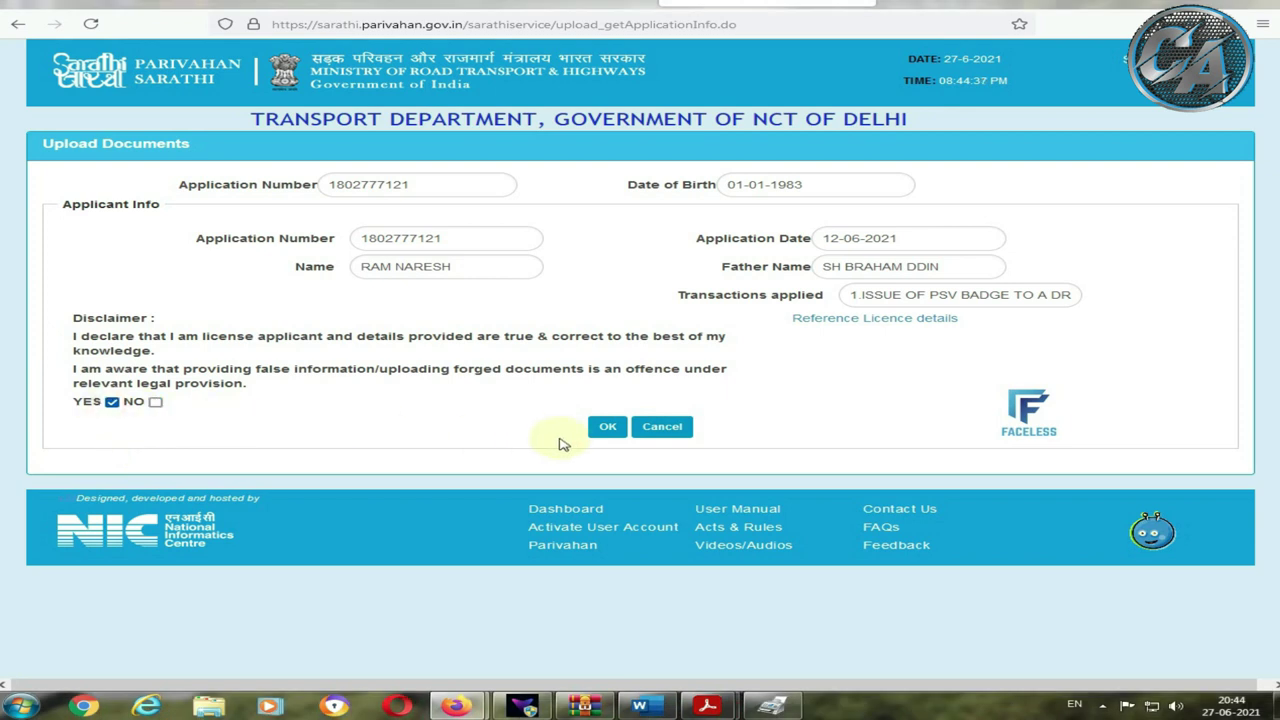
left_click(609, 427)
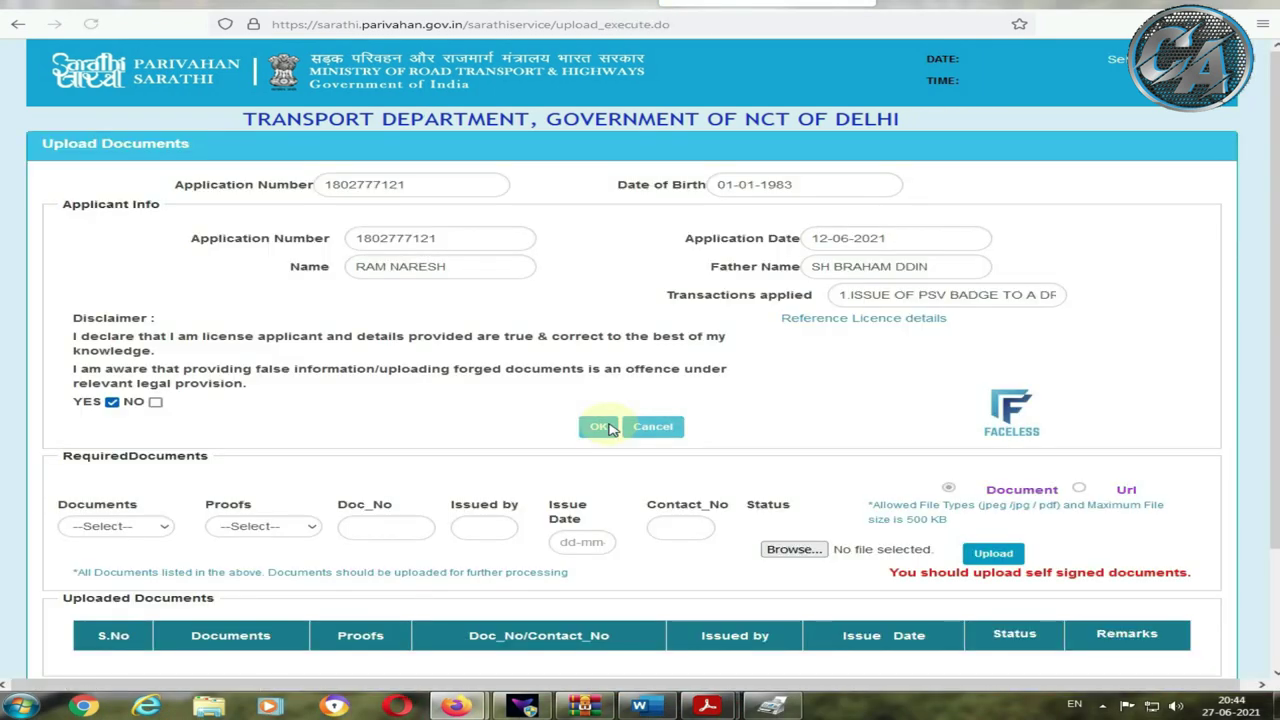
Step: Choose Address Proof (Present) as the document type in the Required Documents form
scroll(611, 428, "down", 1)
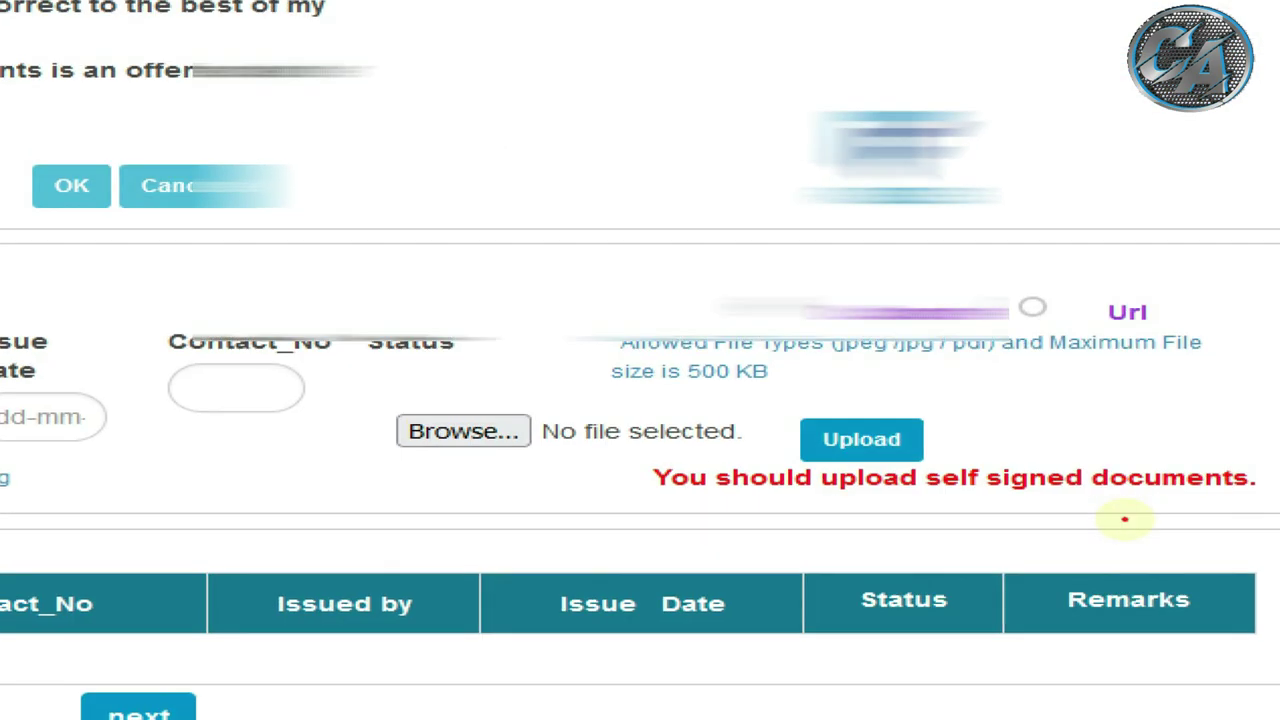
mouse_move(612, 451)
left_mouse_down()
mouse_move(1040, 470)
mouse_move(1188, 494)
left_mouse_up()
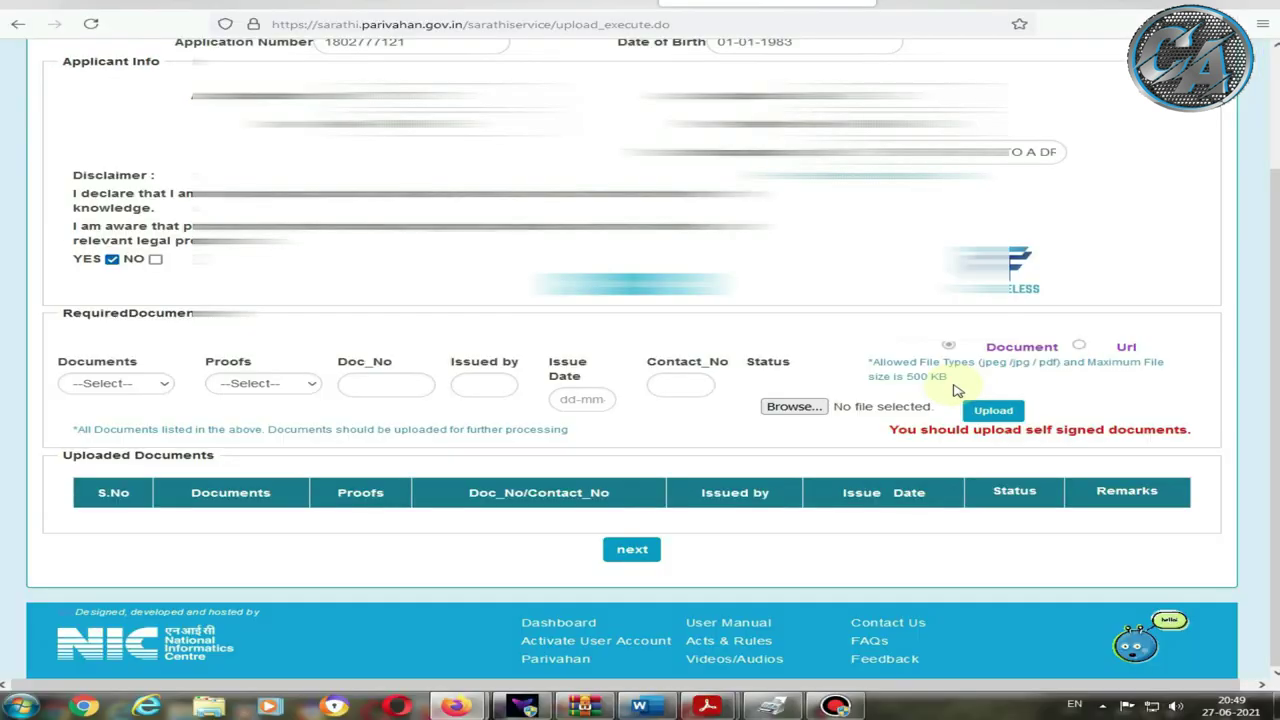
left_click(116, 384)
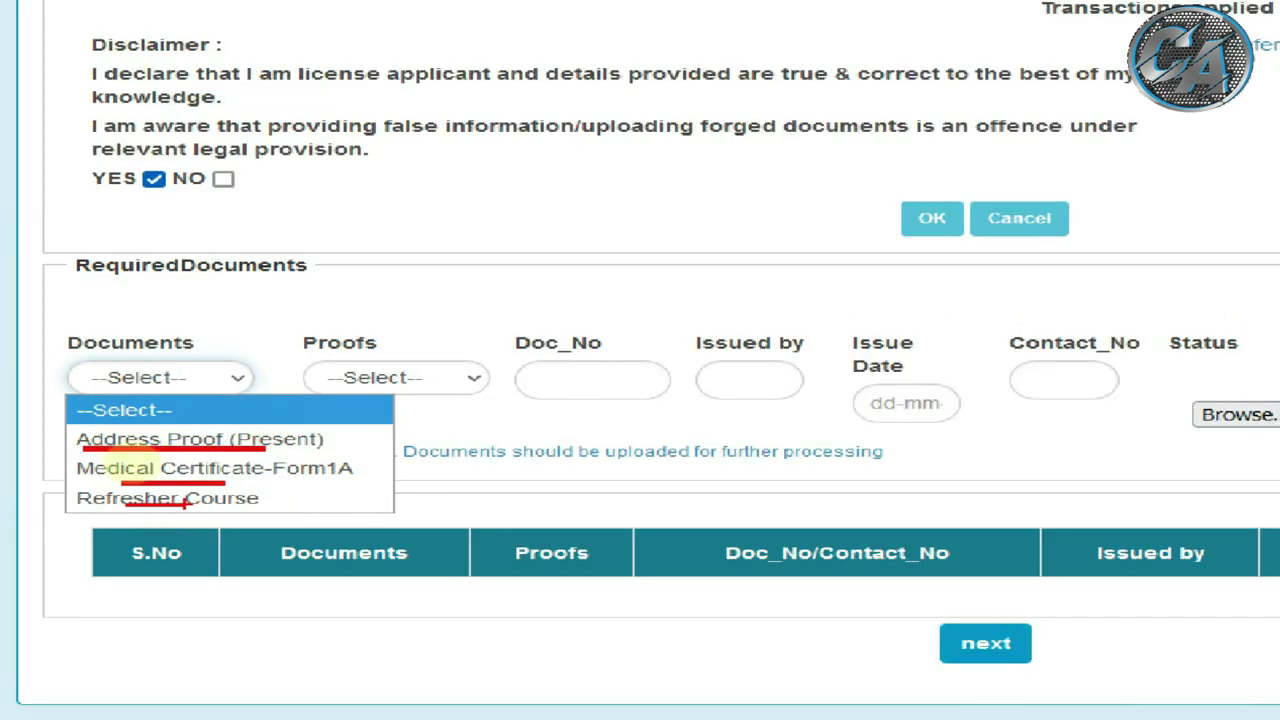
left_click(199, 544)
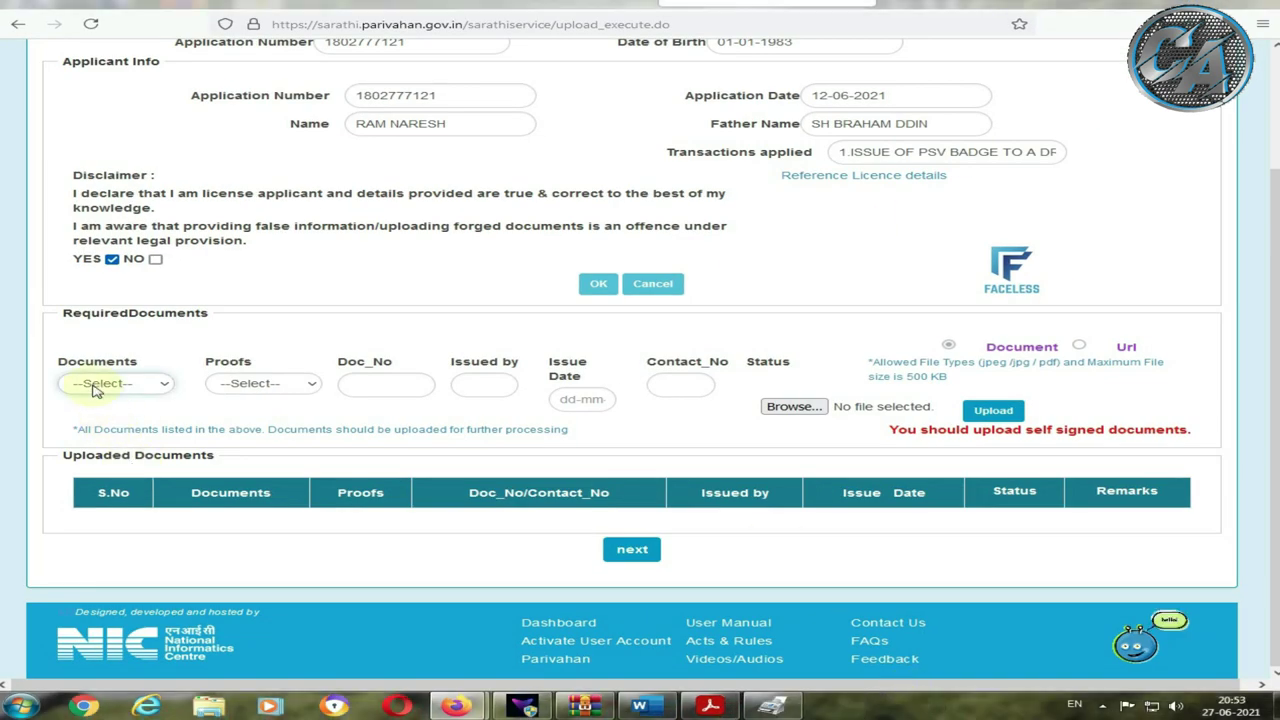
left_click(96, 388)
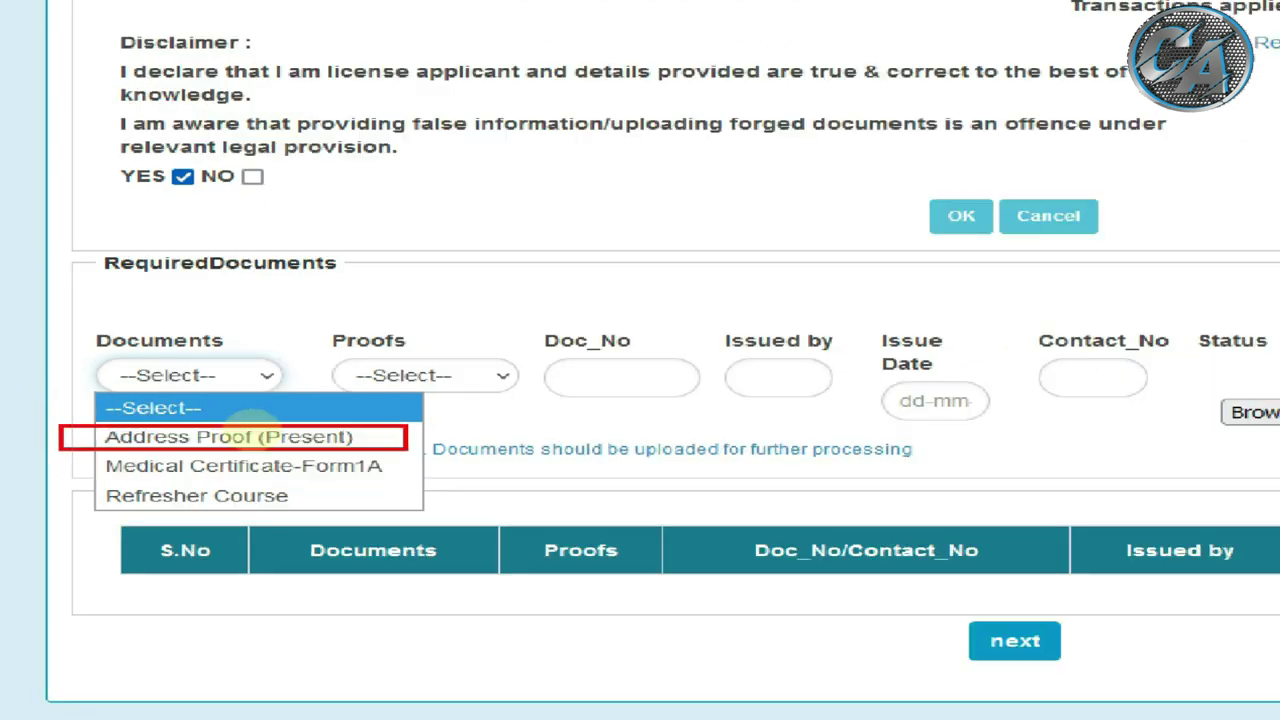
left_click(250, 447)
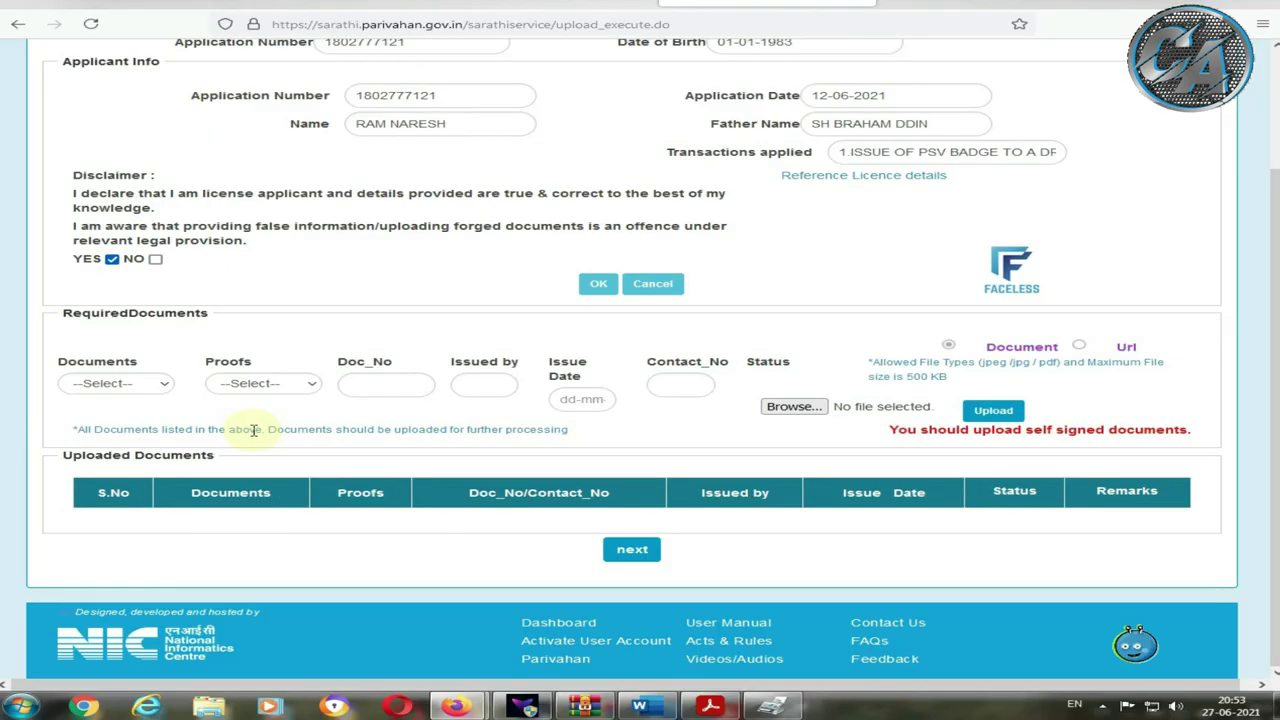
left_click(111, 390)
left_click(100, 425)
left_click(264, 386)
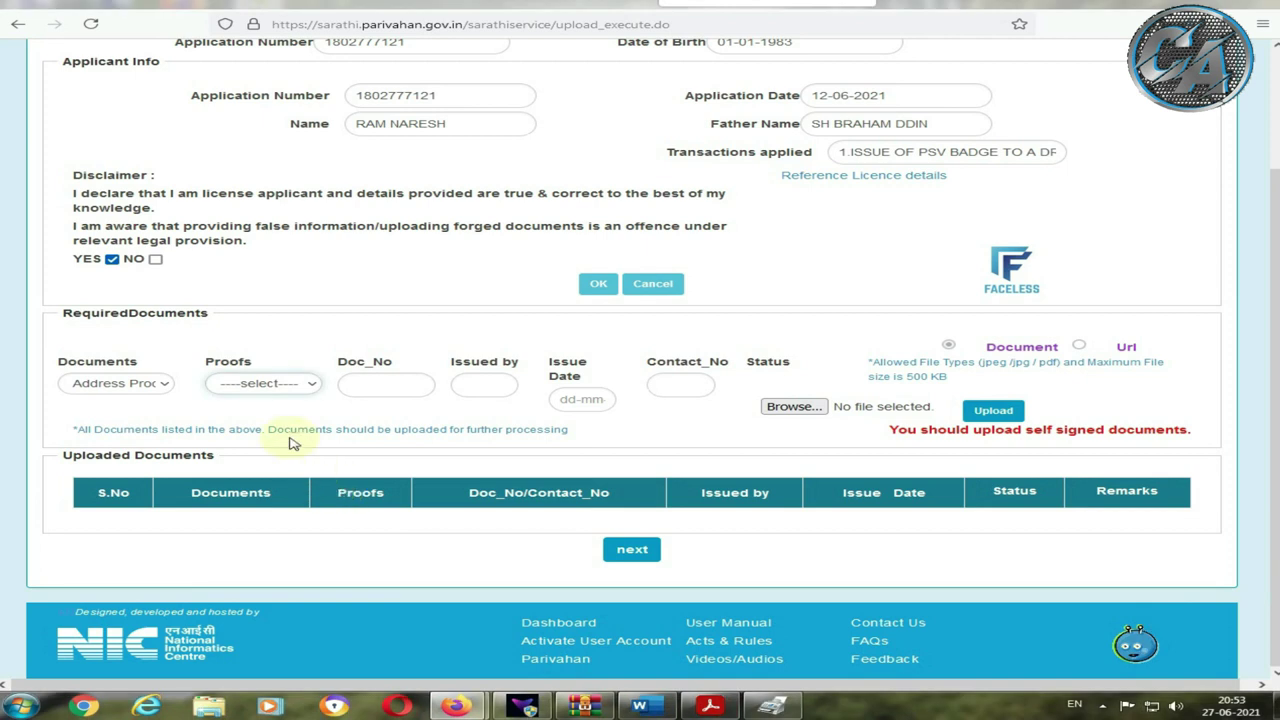
Step: Enter Aadhar Card With DOB as proof, issued by 'Gov OF INDIA', dated 3 November 2015
left_click(286, 236)
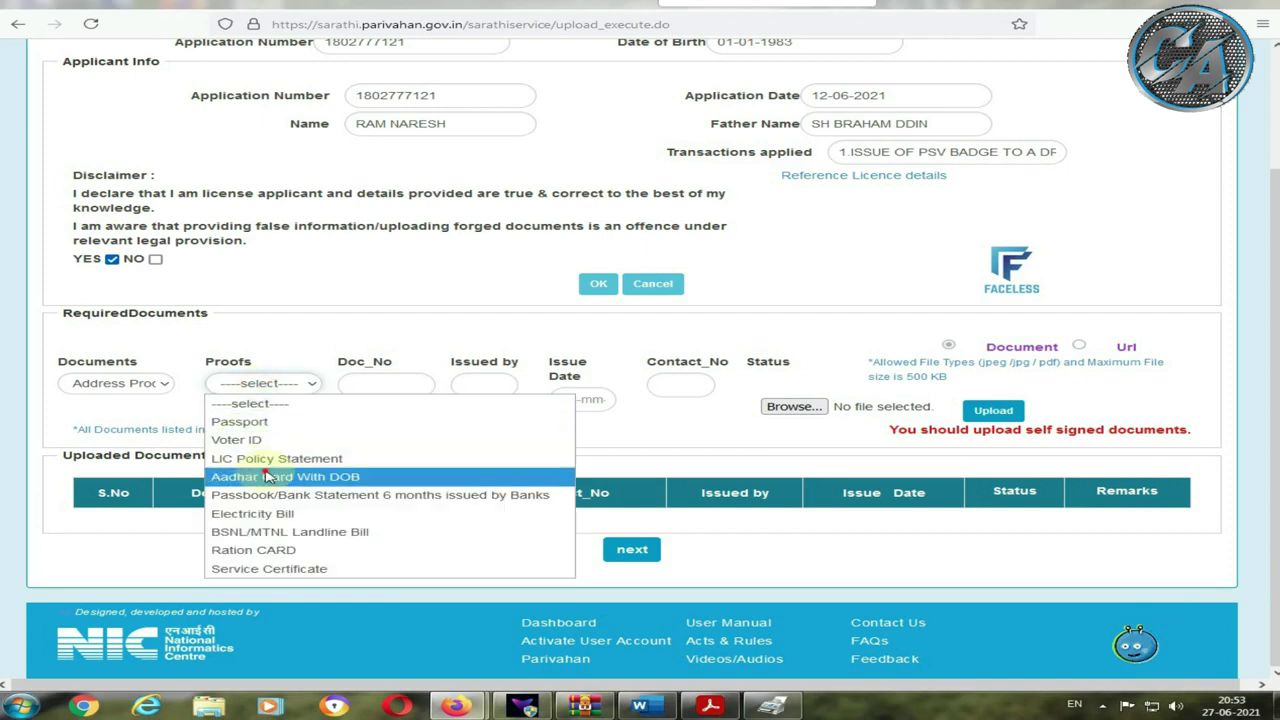
left_click(270, 476)
scroll(362, 435, "down", 2)
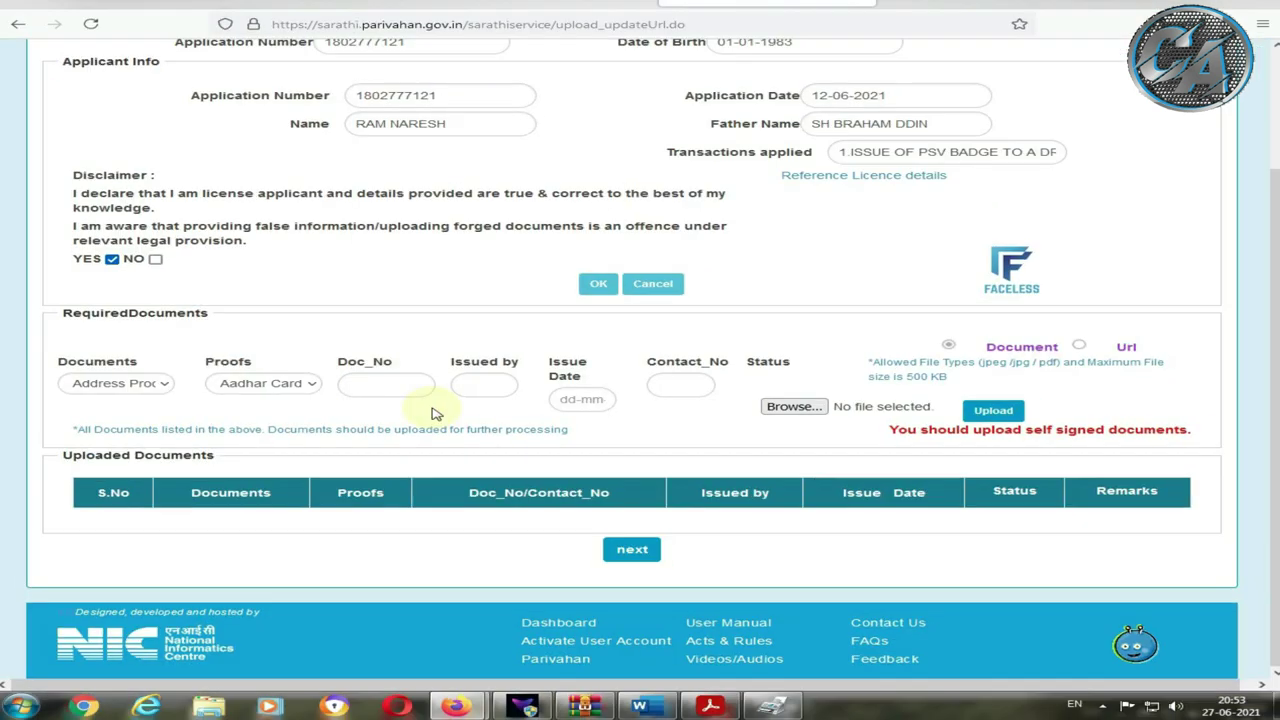
left_click(479, 389)
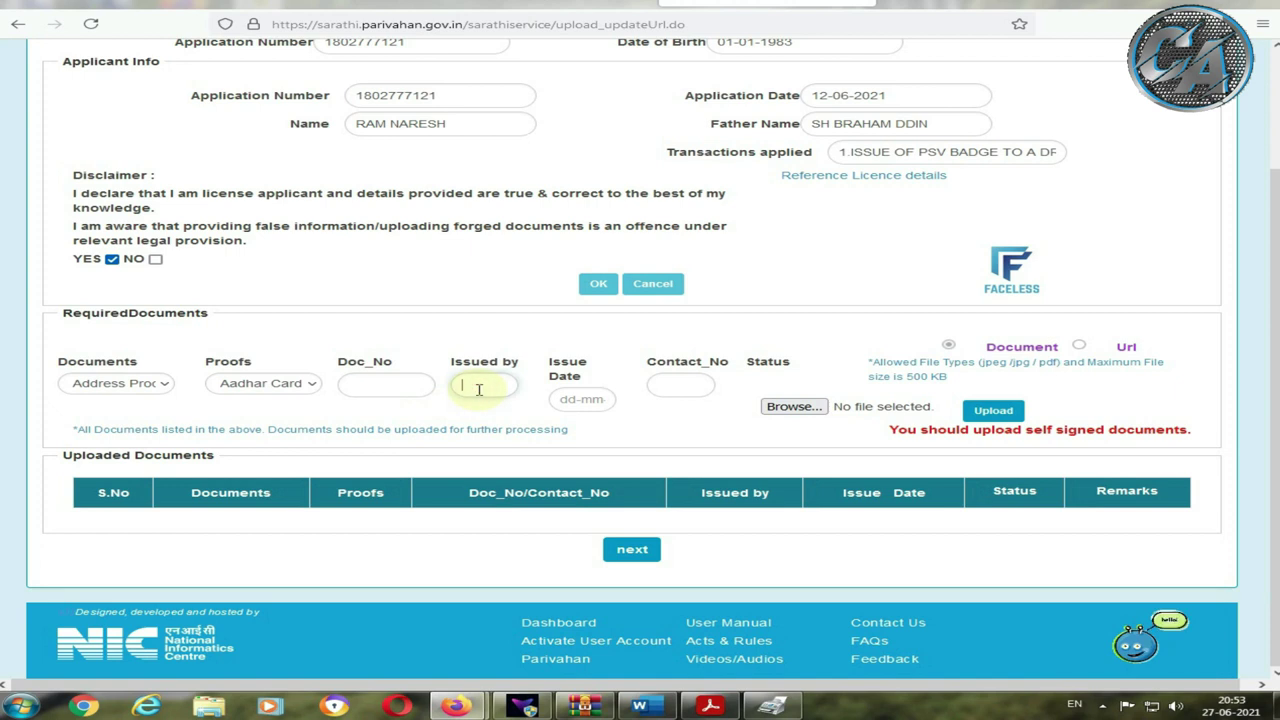
type("Go")
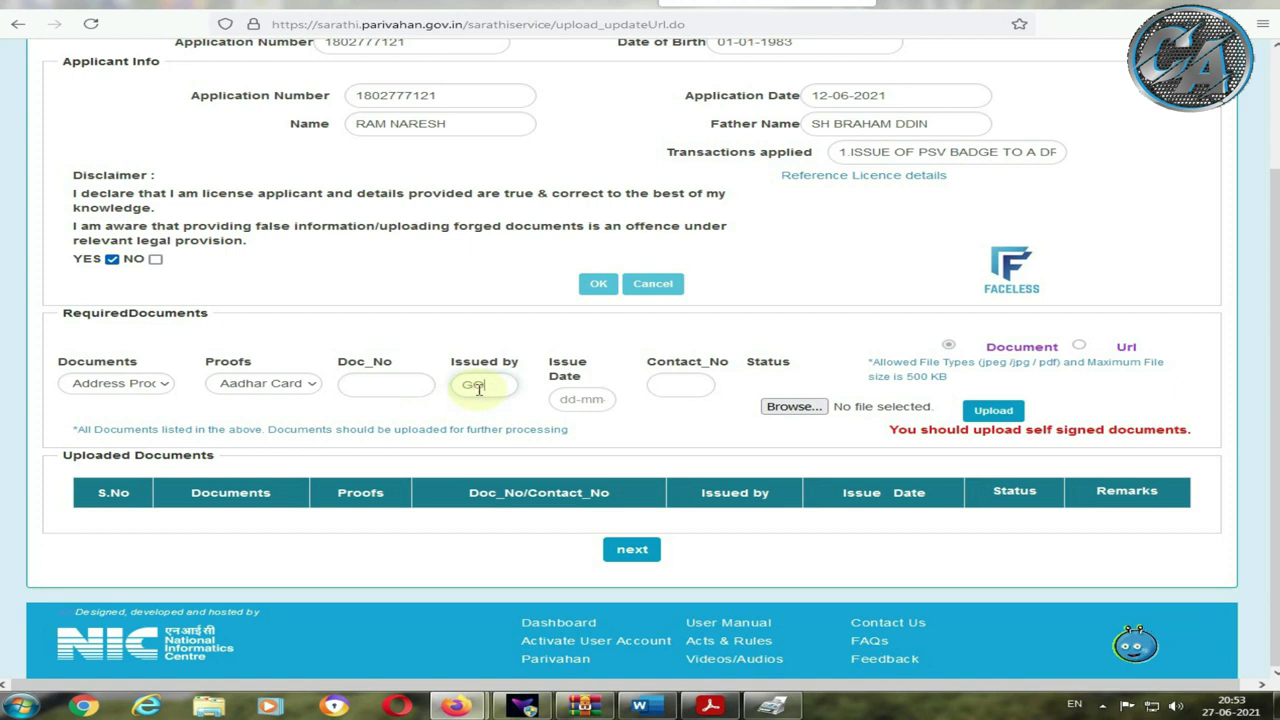
type("v")
type(" OF INDIA")
left_click(580, 400)
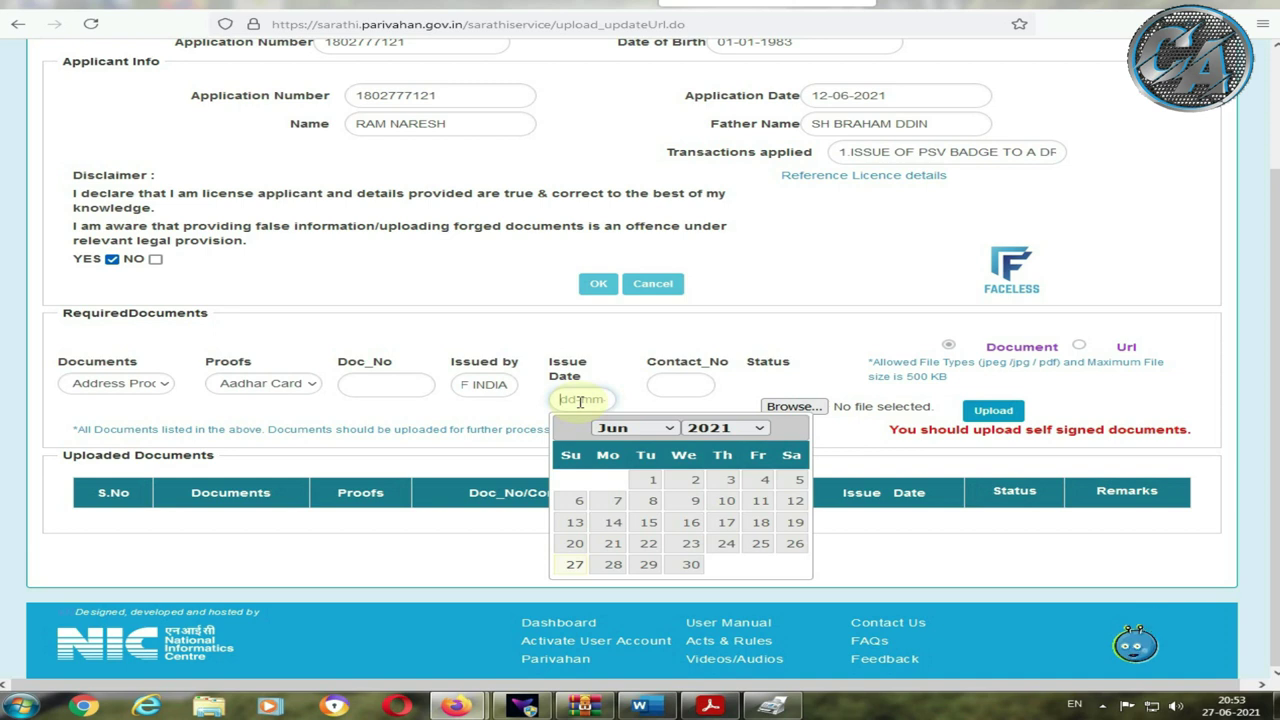
scroll(580, 401, "up", 1)
scroll(725, 501, "down", 6)
left_click(648, 557)
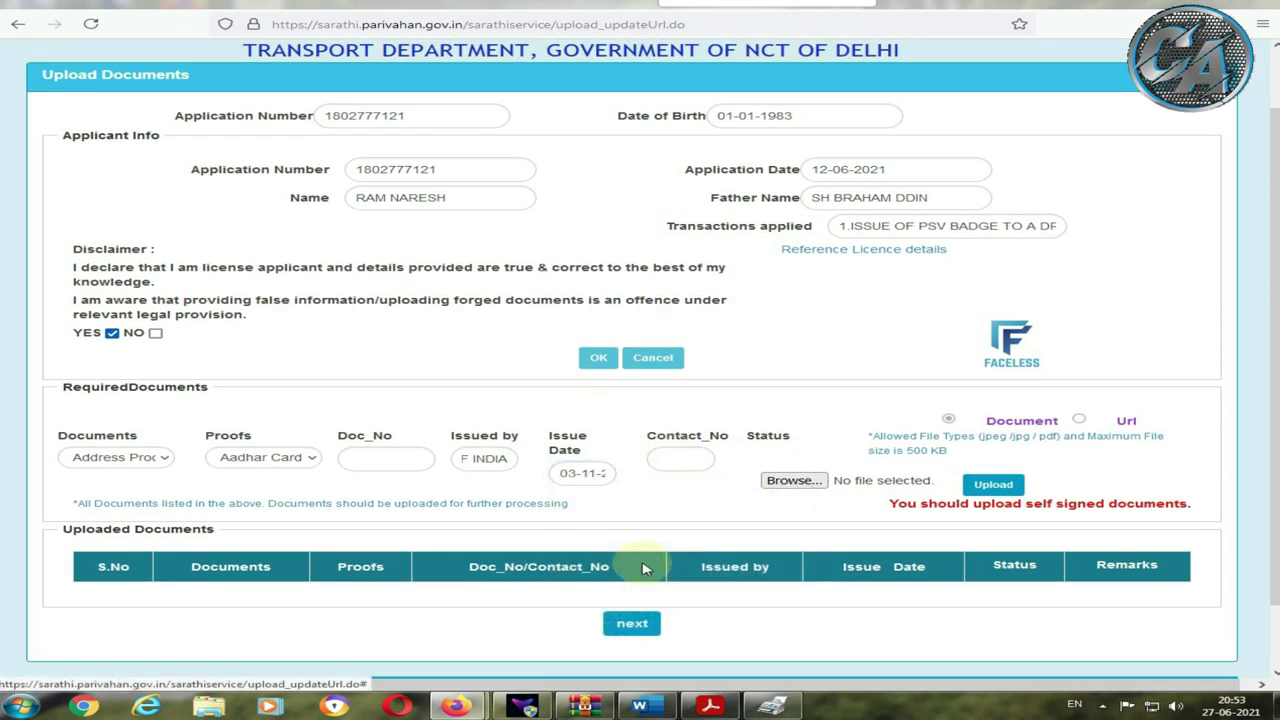
left_click(685, 452)
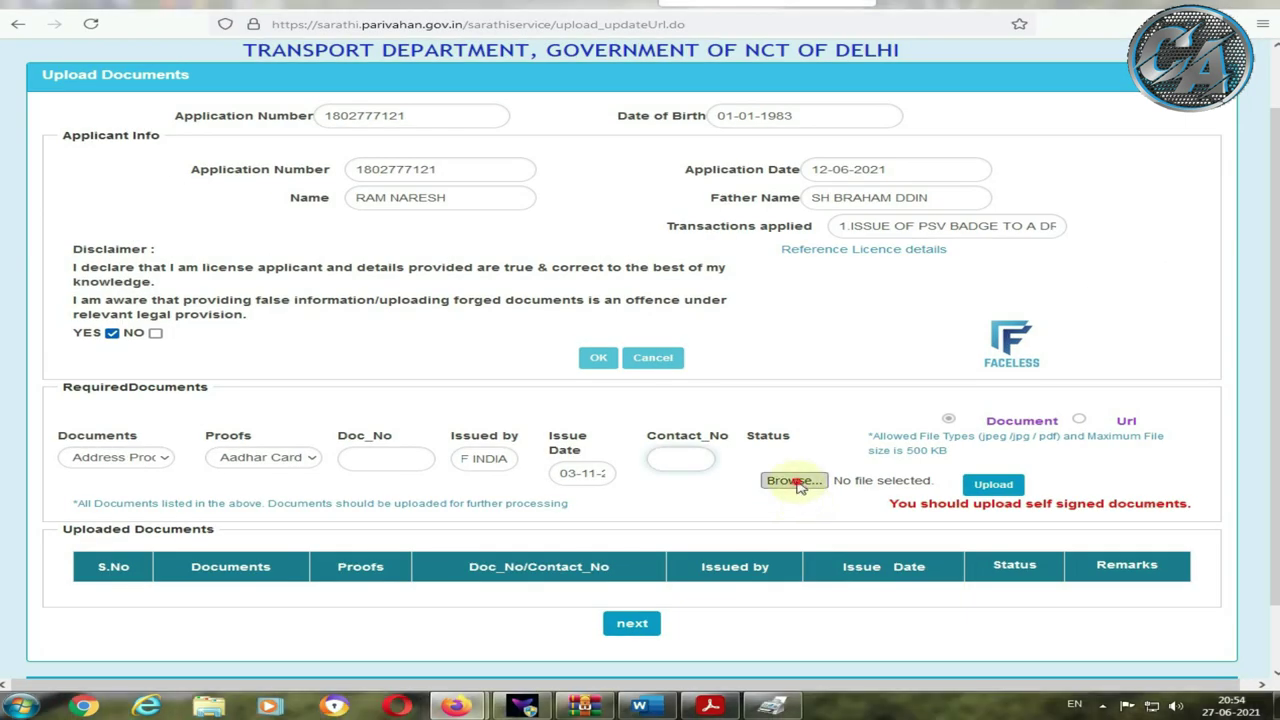
Step: Attach the Aadhar image RAM ADAR.jpeg as the address proof and upload it
left_click(795, 478)
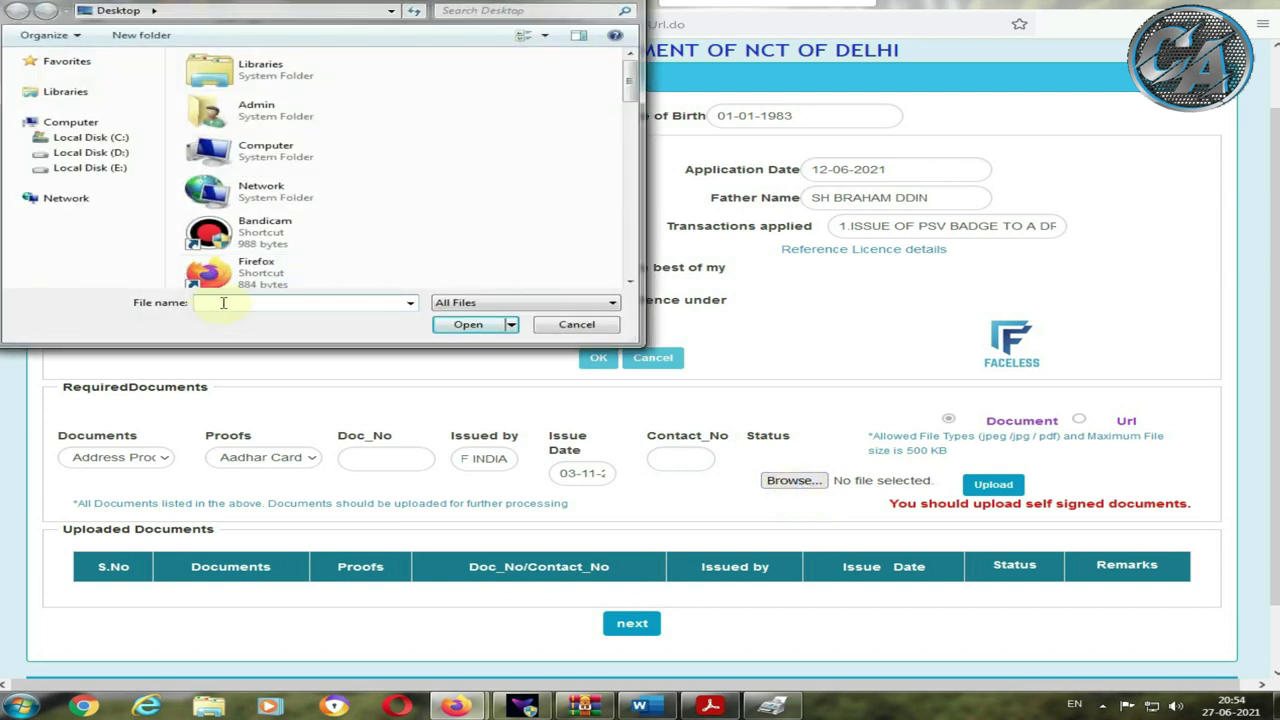
type("RAM")
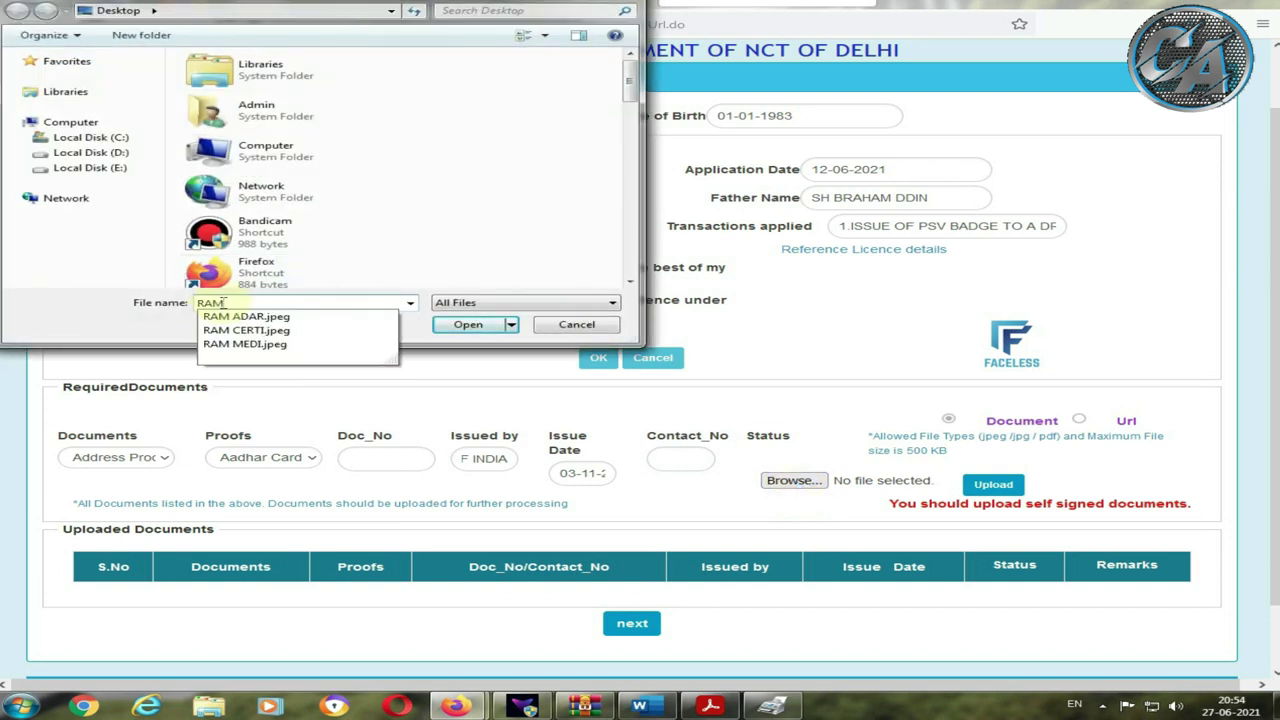
left_click(245, 316)
left_click(490, 327)
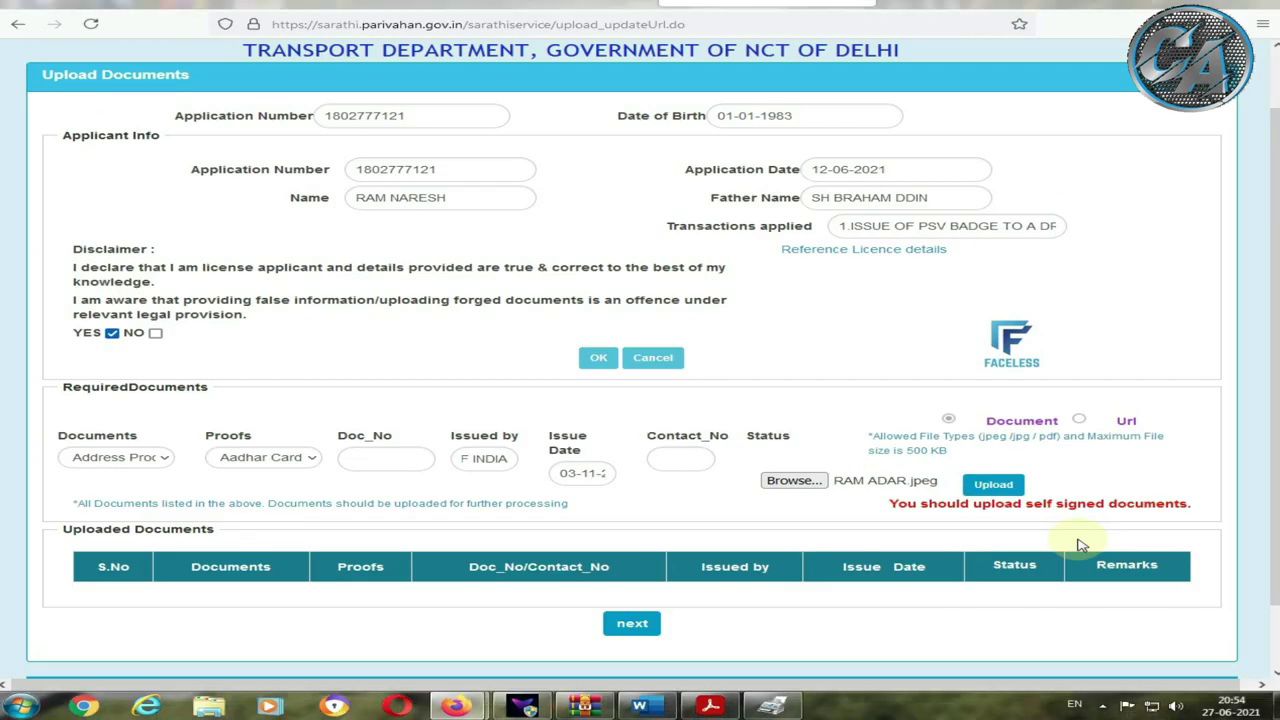
left_click(993, 485)
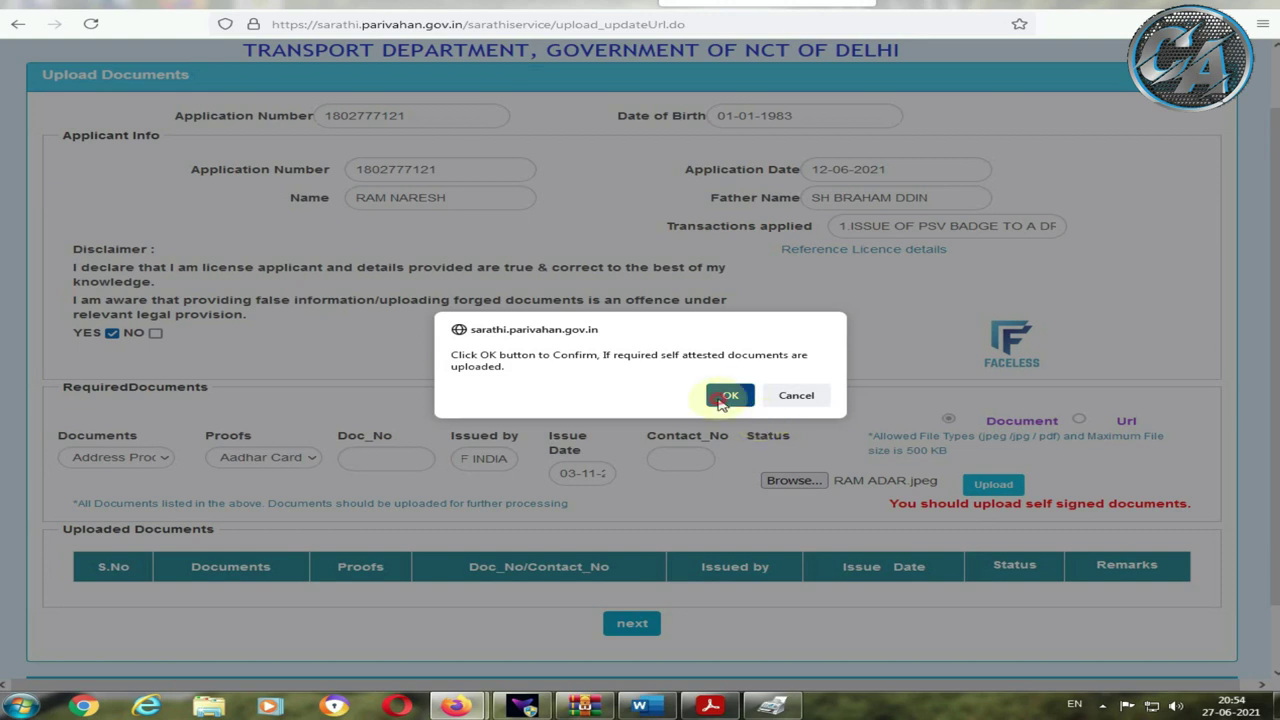
Step: Acknowledge the self-attested documents prompt and view the uploaded address proof
left_click(729, 396)
scroll(920, 498, "down", 1)
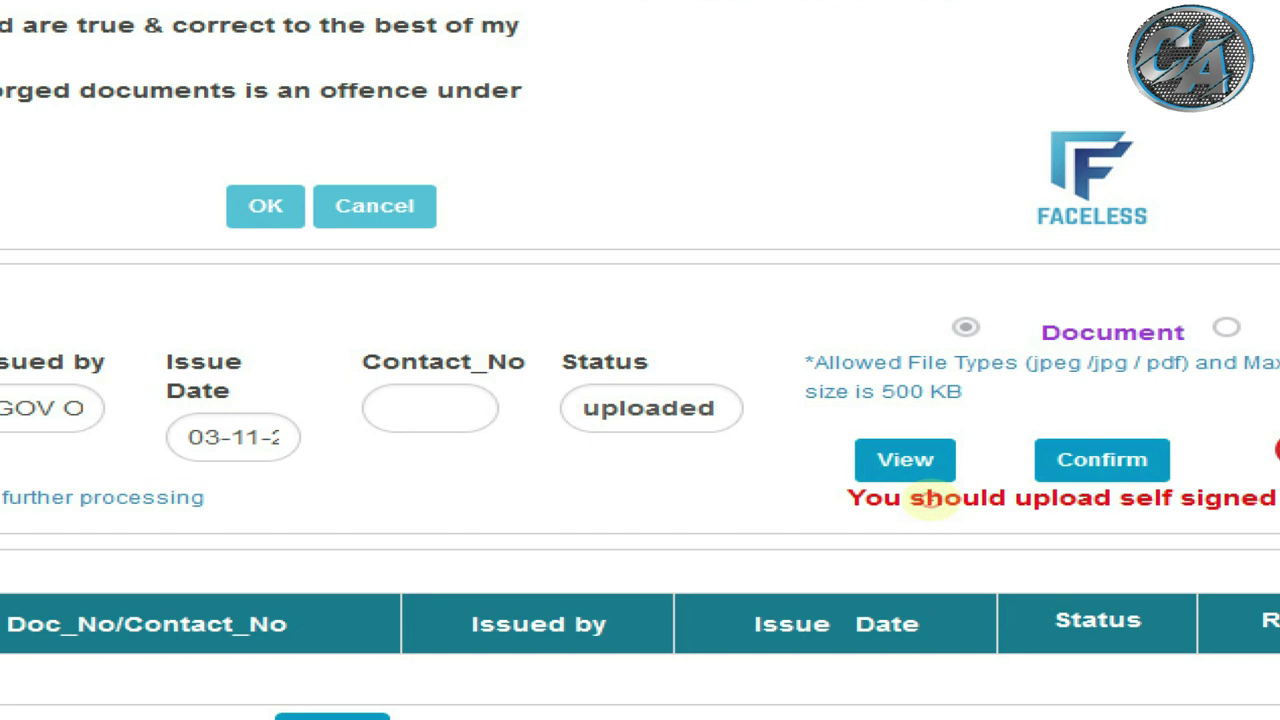
left_click_drag(834, 436, 990, 494)
left_click_drag(1014, 424, 1122, 477)
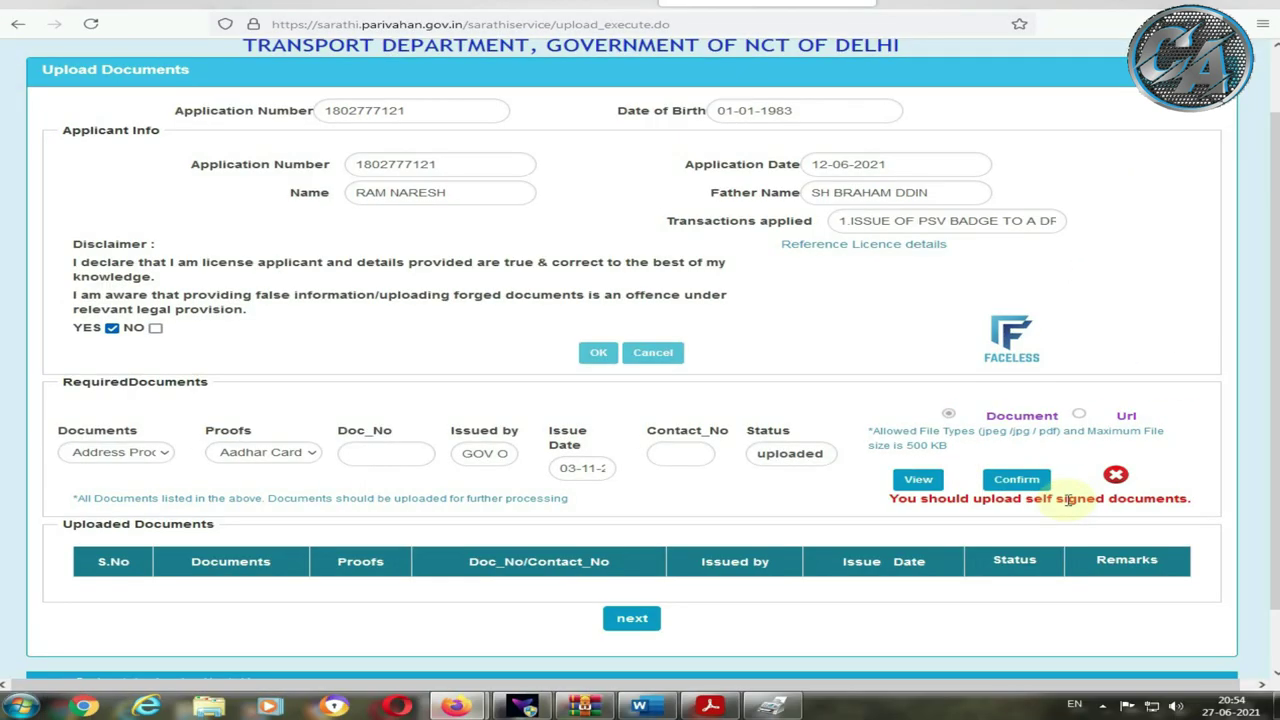
left_click(918, 479)
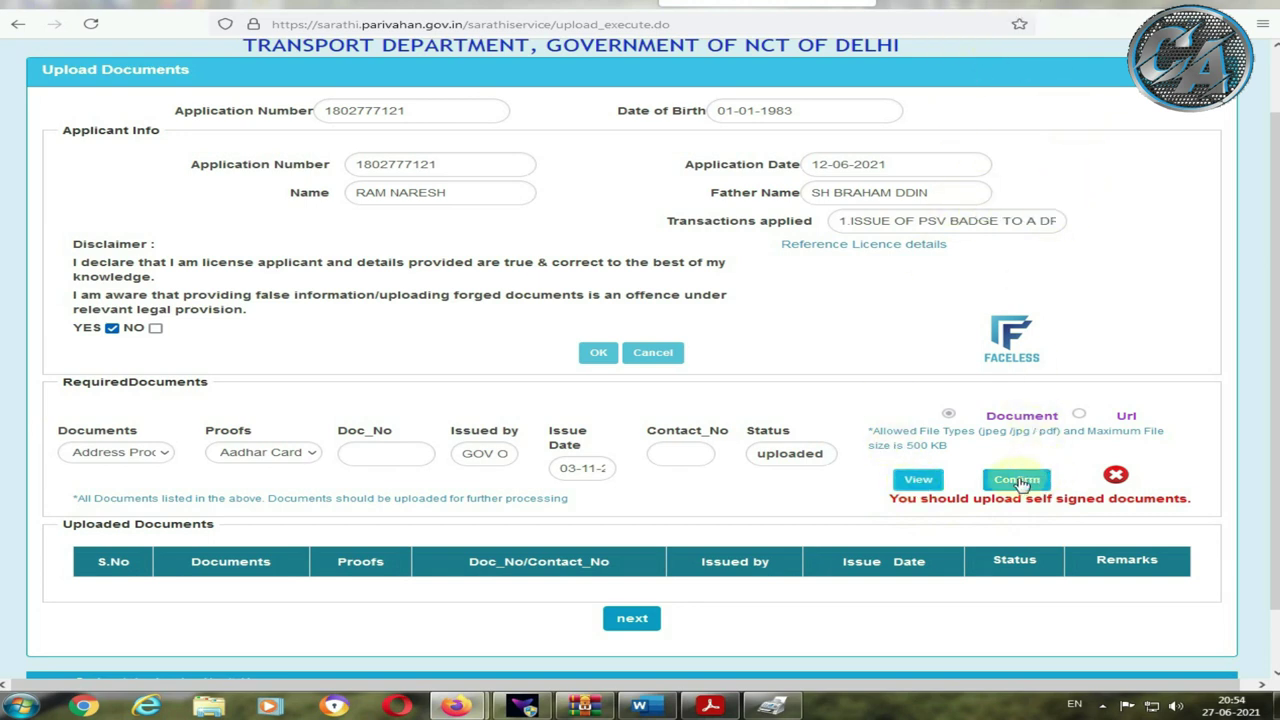
Step: Inspect the downloaded Aadhar image, then confirm the address proof upload in Sarathi
left_click(1204, 24)
left_click(1170, 38)
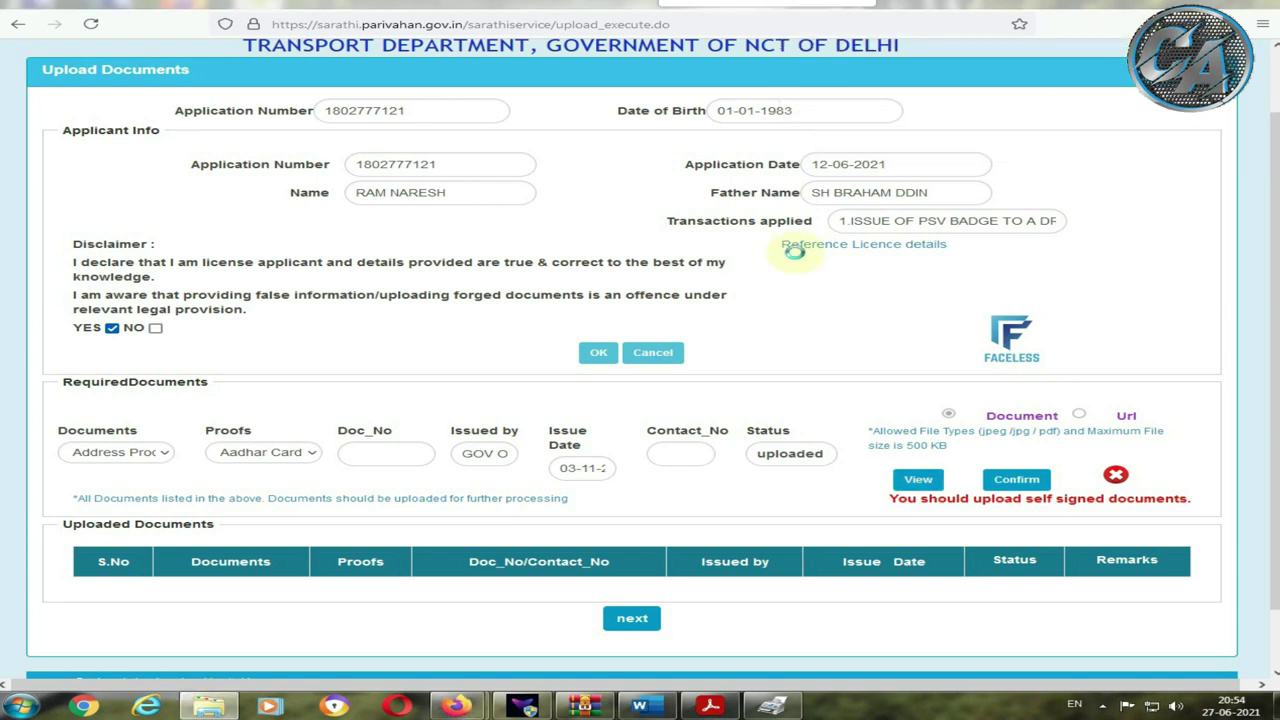
double_click(250, 647)
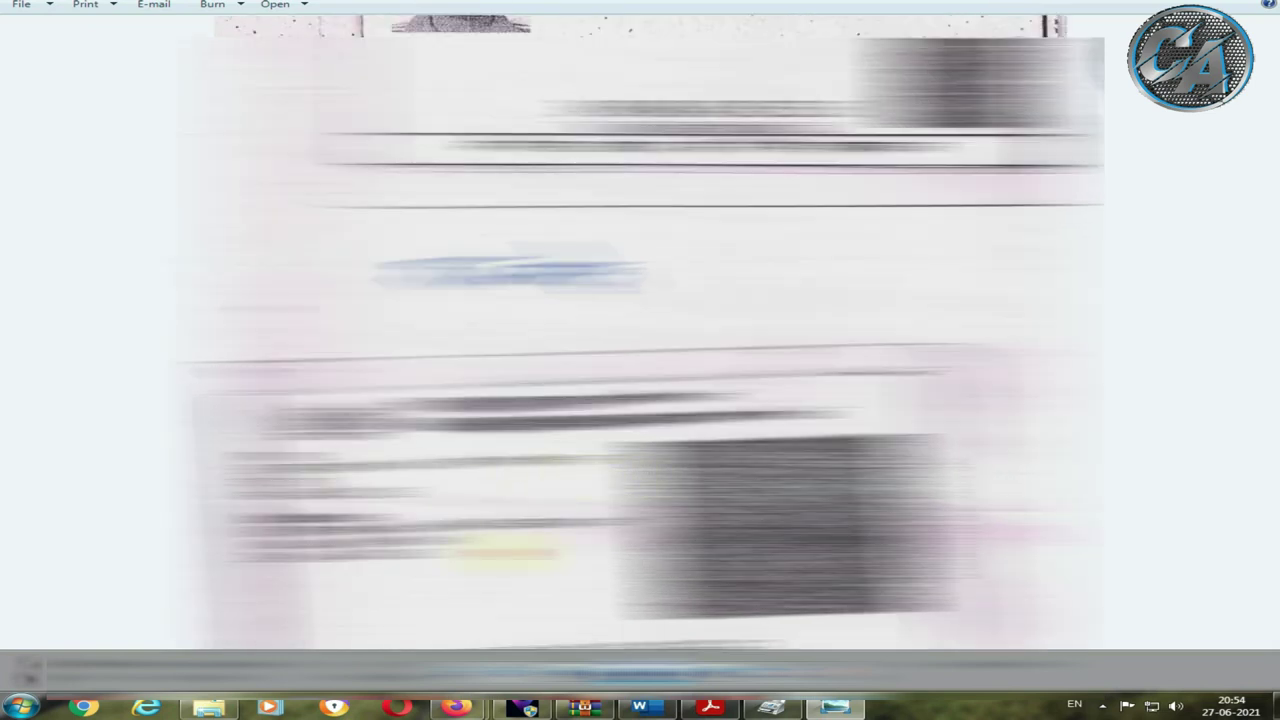
scroll(640, 330, "up", 4)
scroll(640, 330, "down", 4)
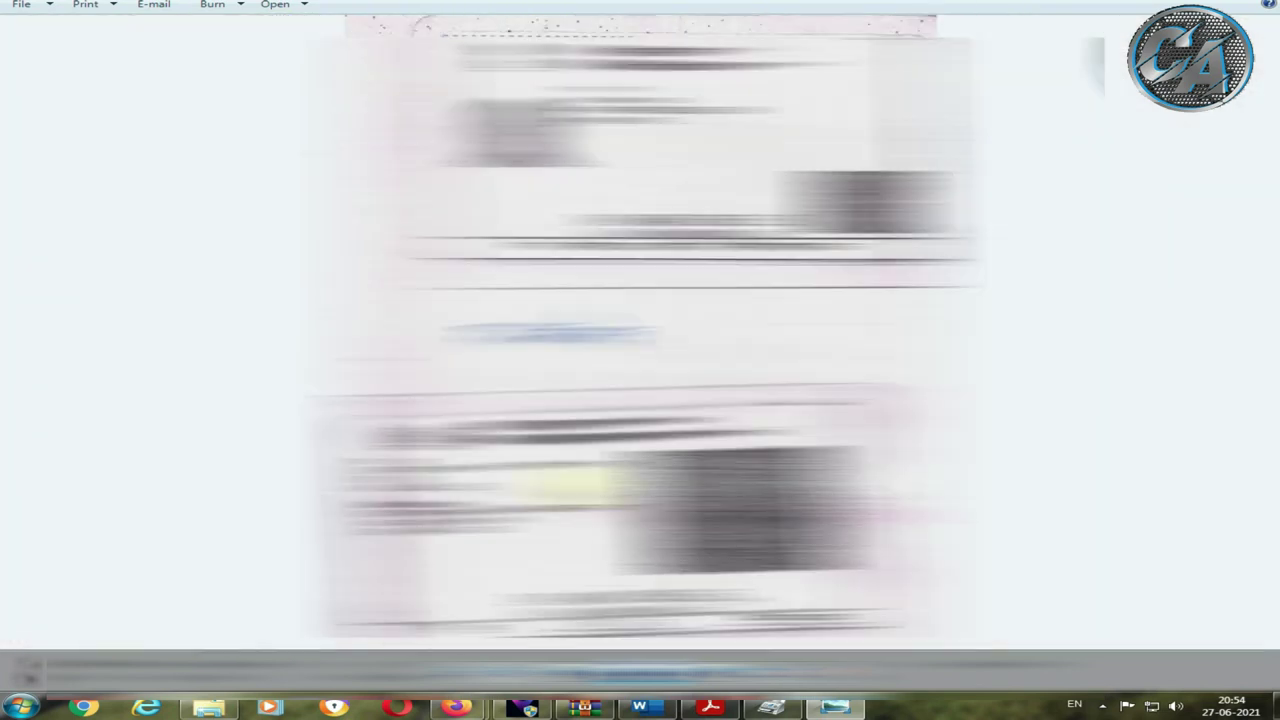
key("alt+F4")
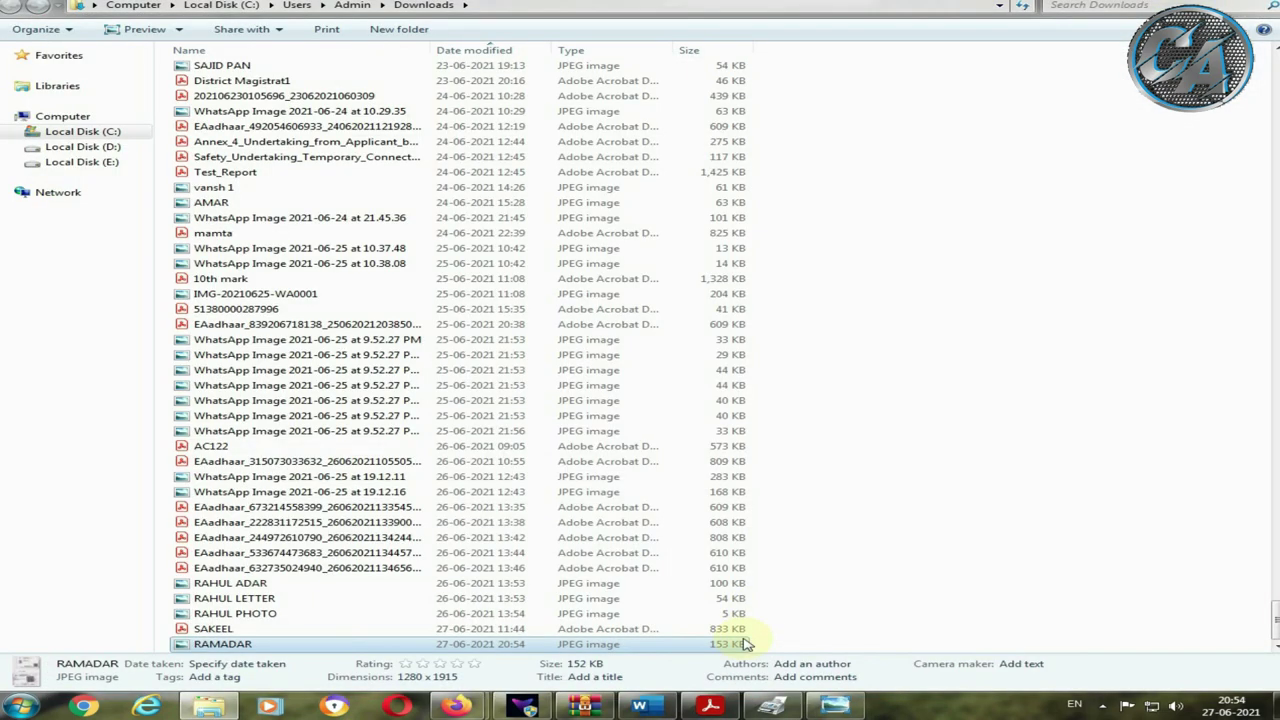
mouse_move(484, 700)
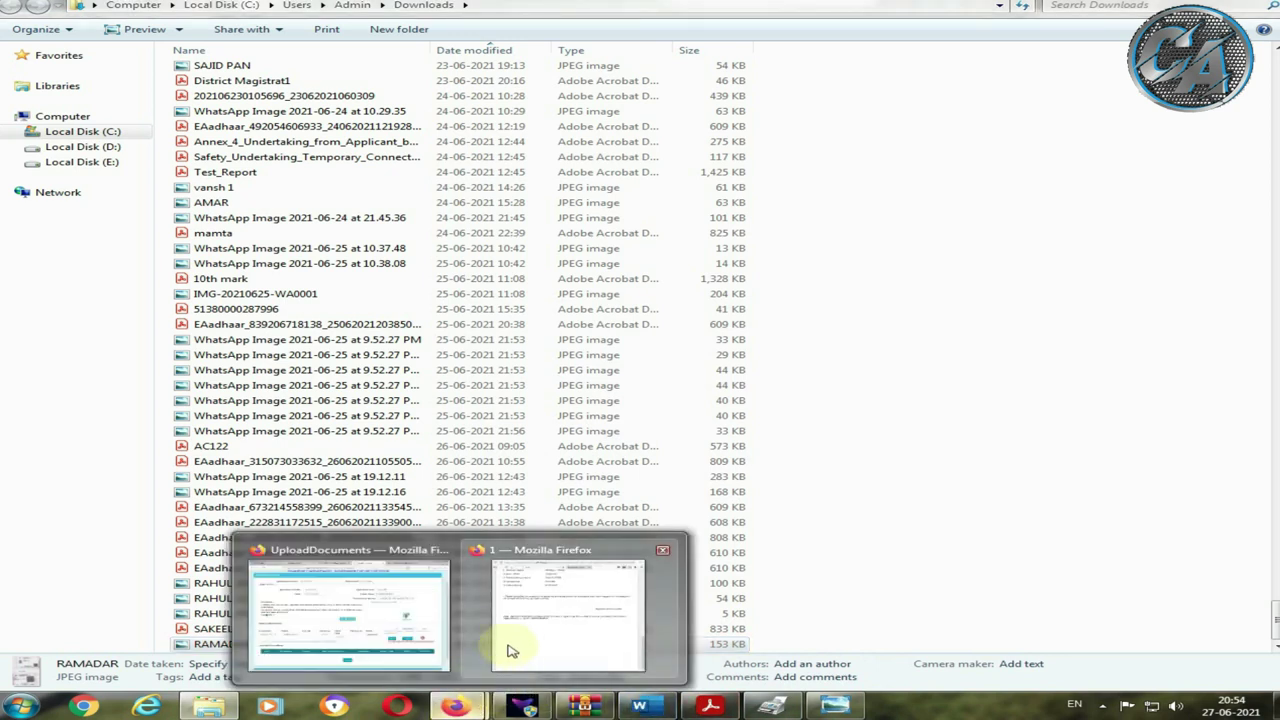
left_click(408, 640)
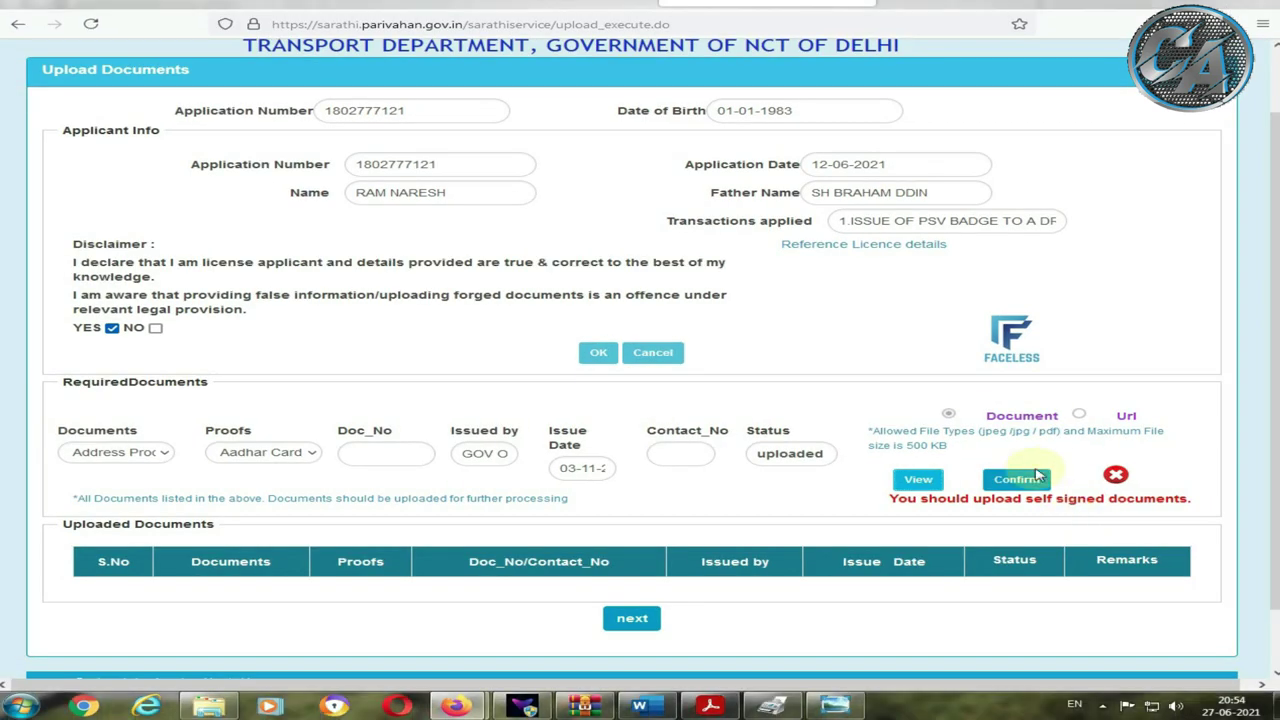
left_click(1020, 481)
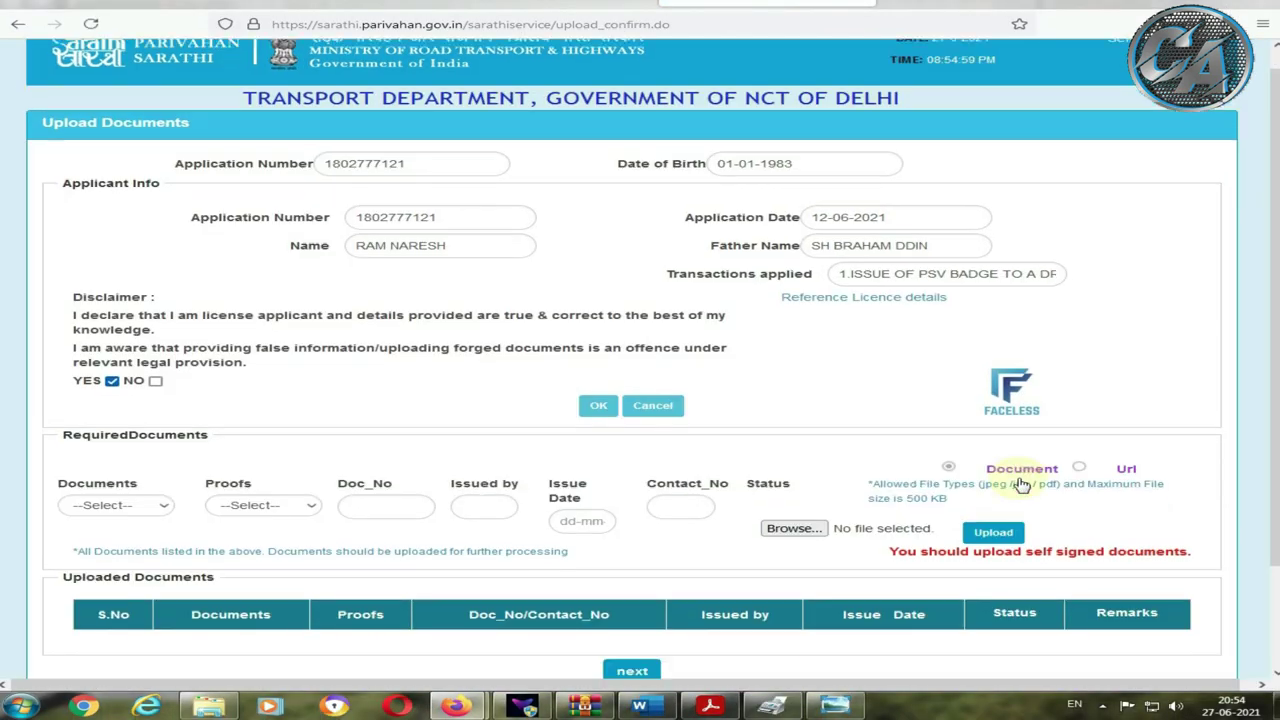
Step: Set the next document to Medical Certificate with the Medical Certificate - Form 1A proof
scroll(1020, 484, "down", 2)
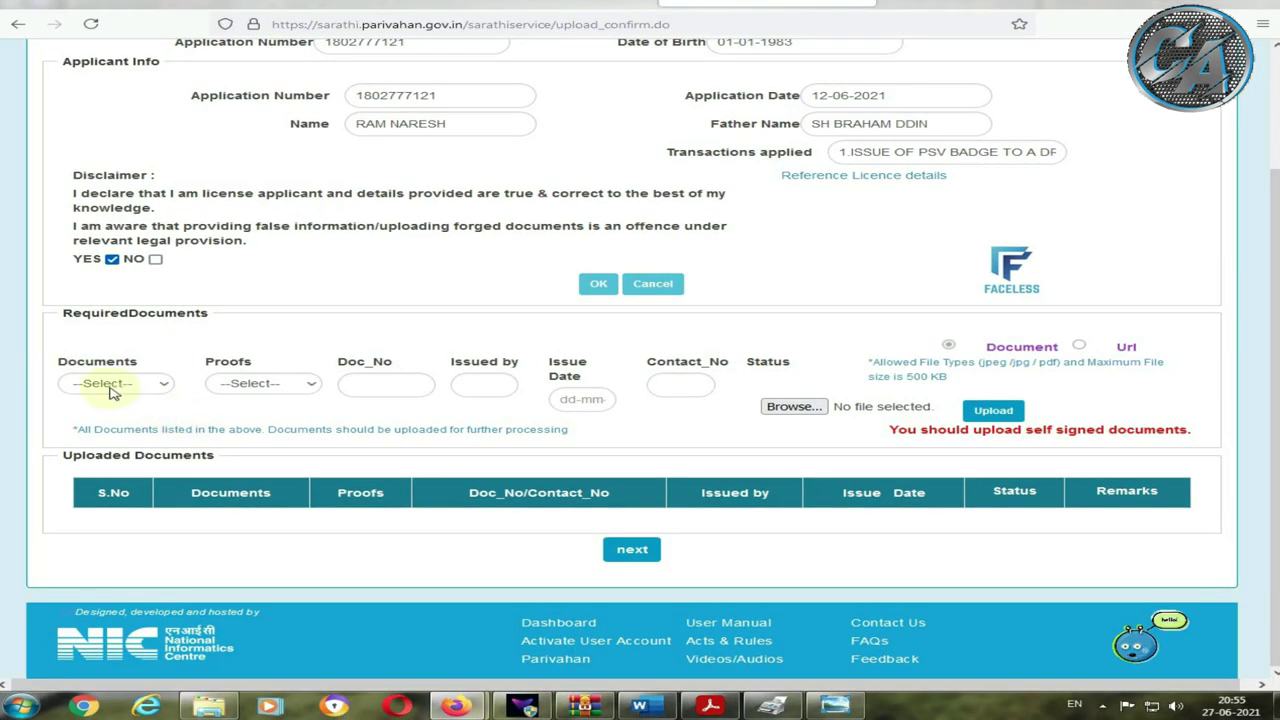
left_click(185, 390)
left_click(100, 424)
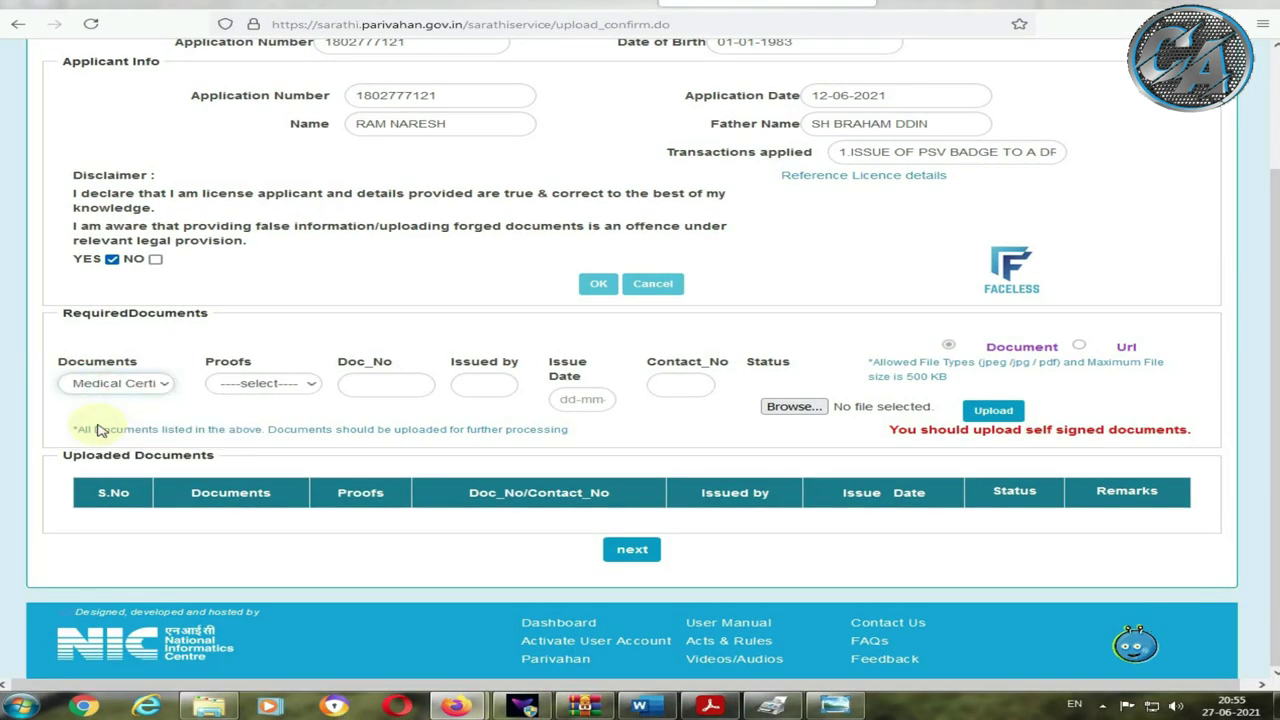
left_click(255, 389)
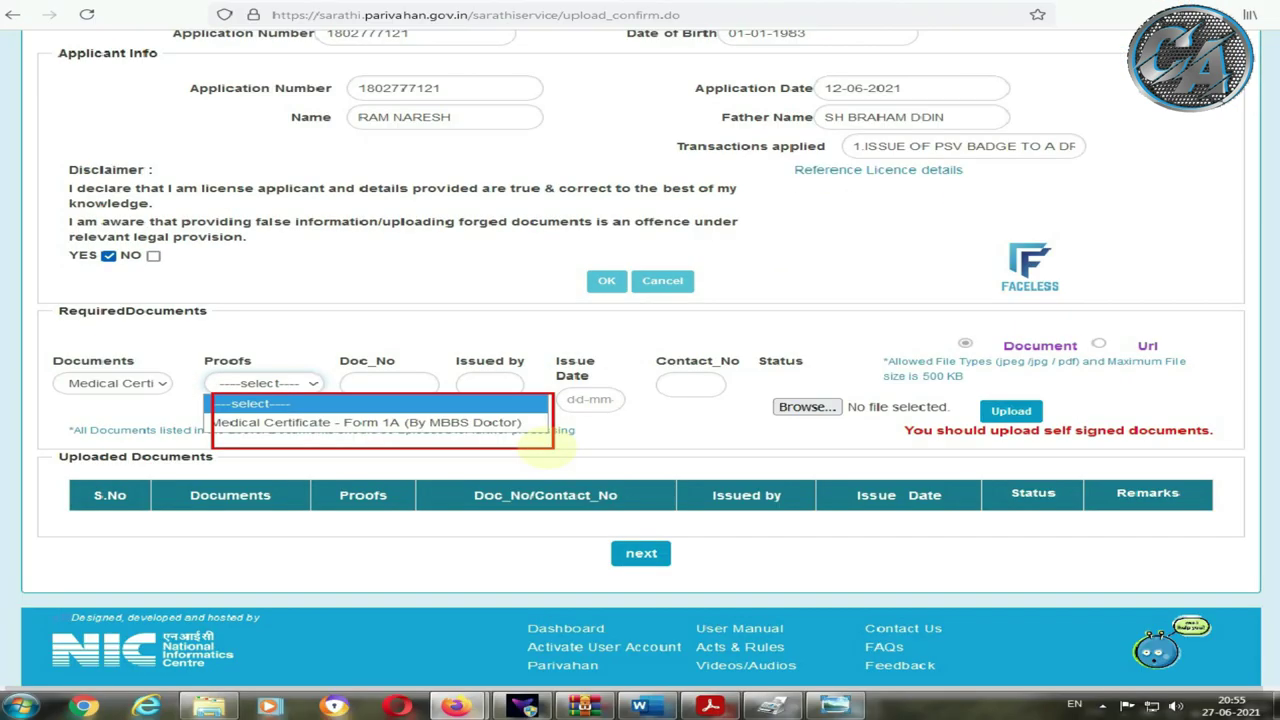
left_click(290, 383)
left_click(293, 422)
Step: Enter the certificate's document number, the issuing doctor's name, and issue date 22 June 2021
left_click(370, 527)
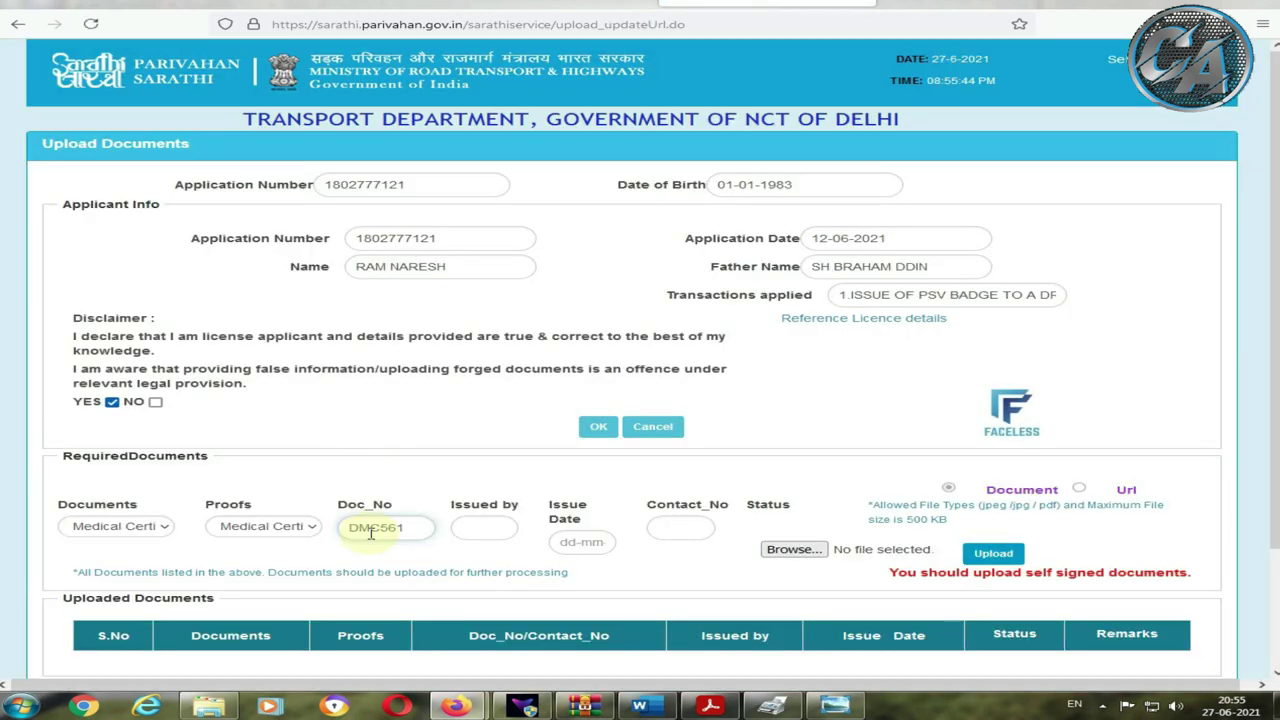
left_click(476, 525)
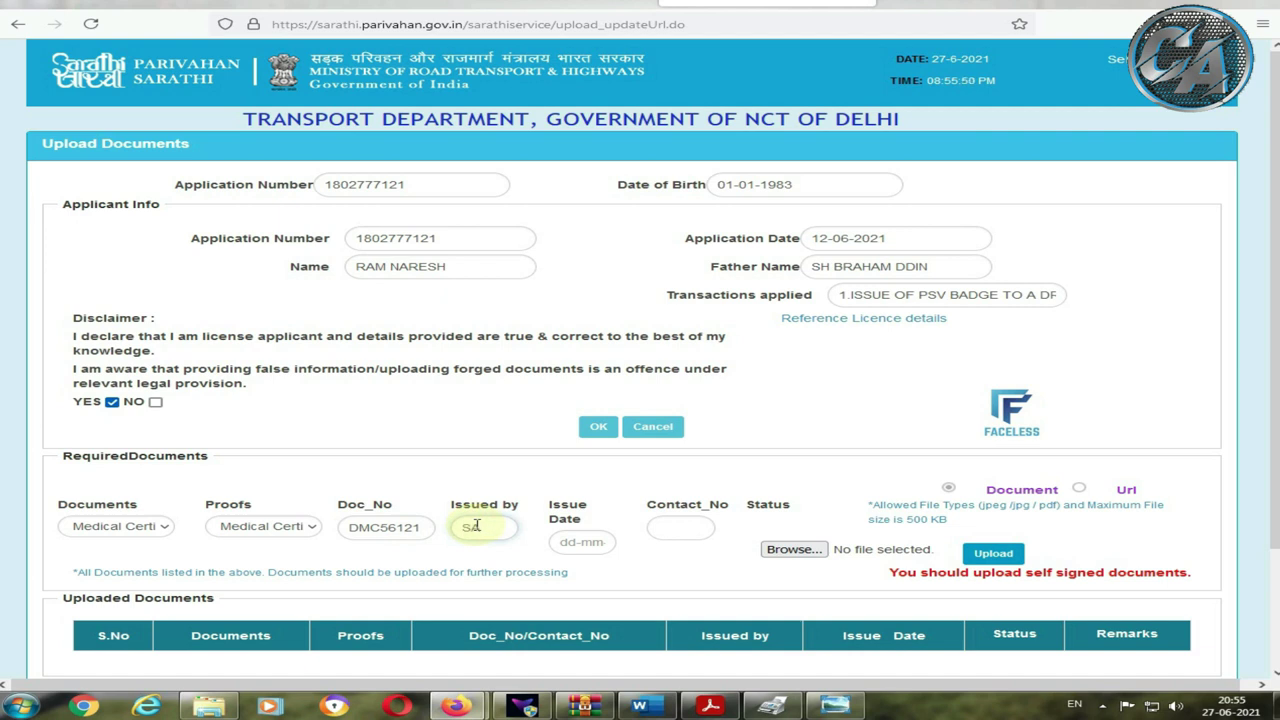
left_click(578, 543)
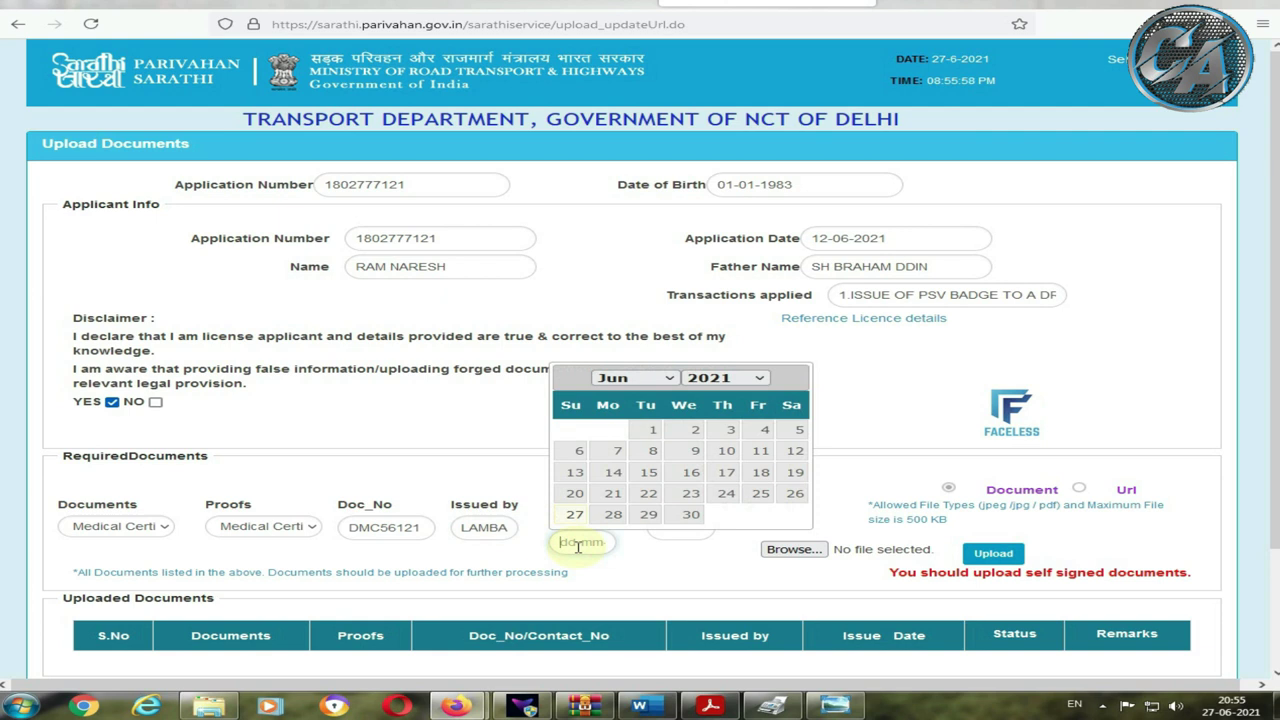
left_click(650, 495)
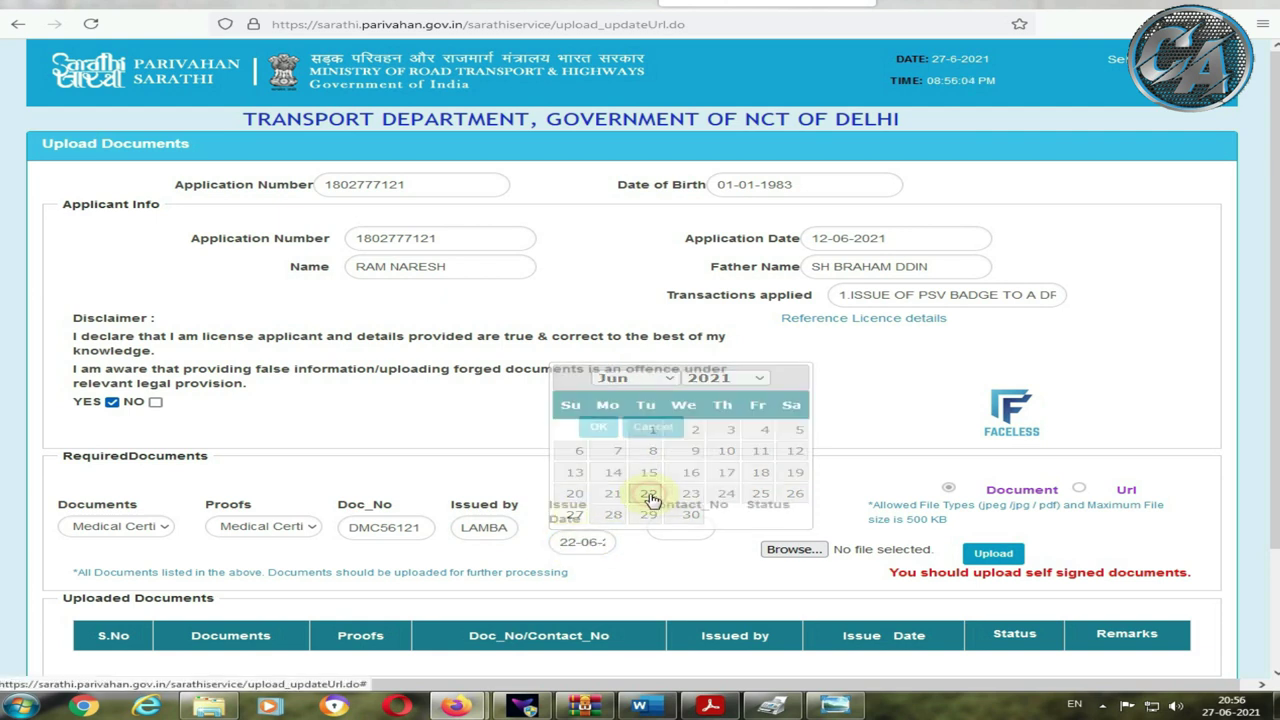
left_click(793, 552)
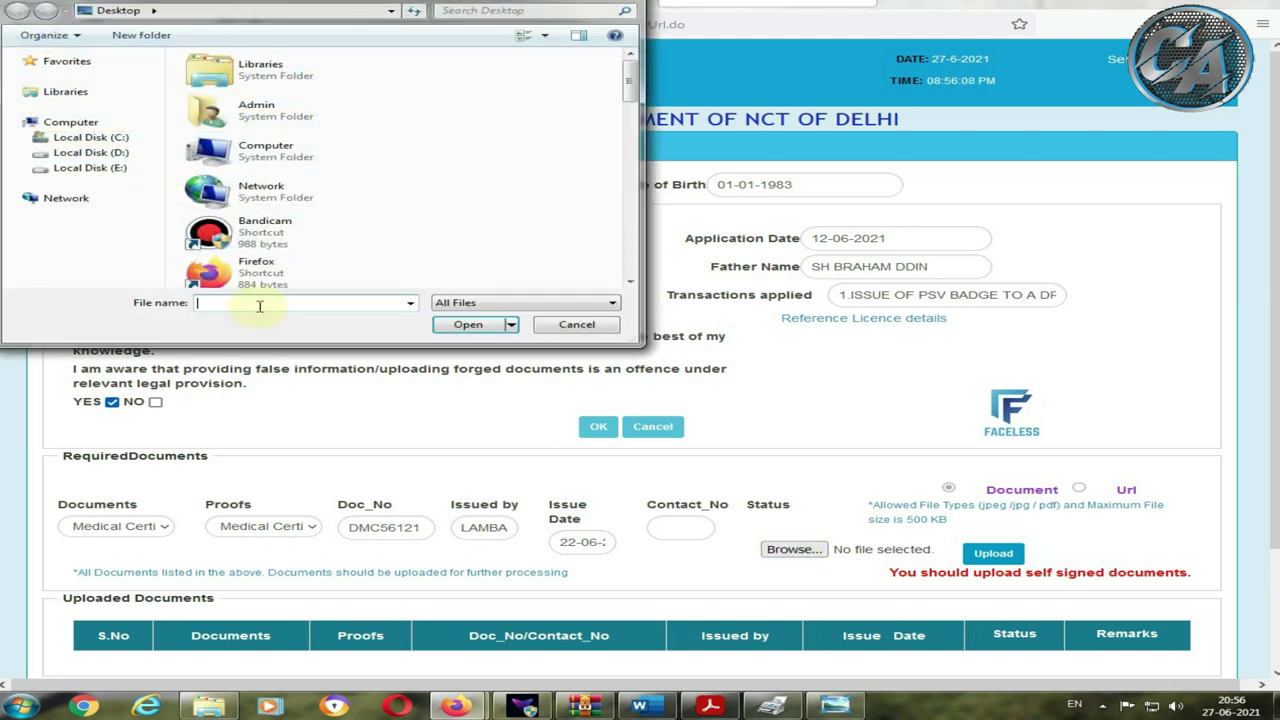
Step: Attach RAM MEDI.jpeg, clear the missing contact number warning, and upload the medical certificate
type("RA")
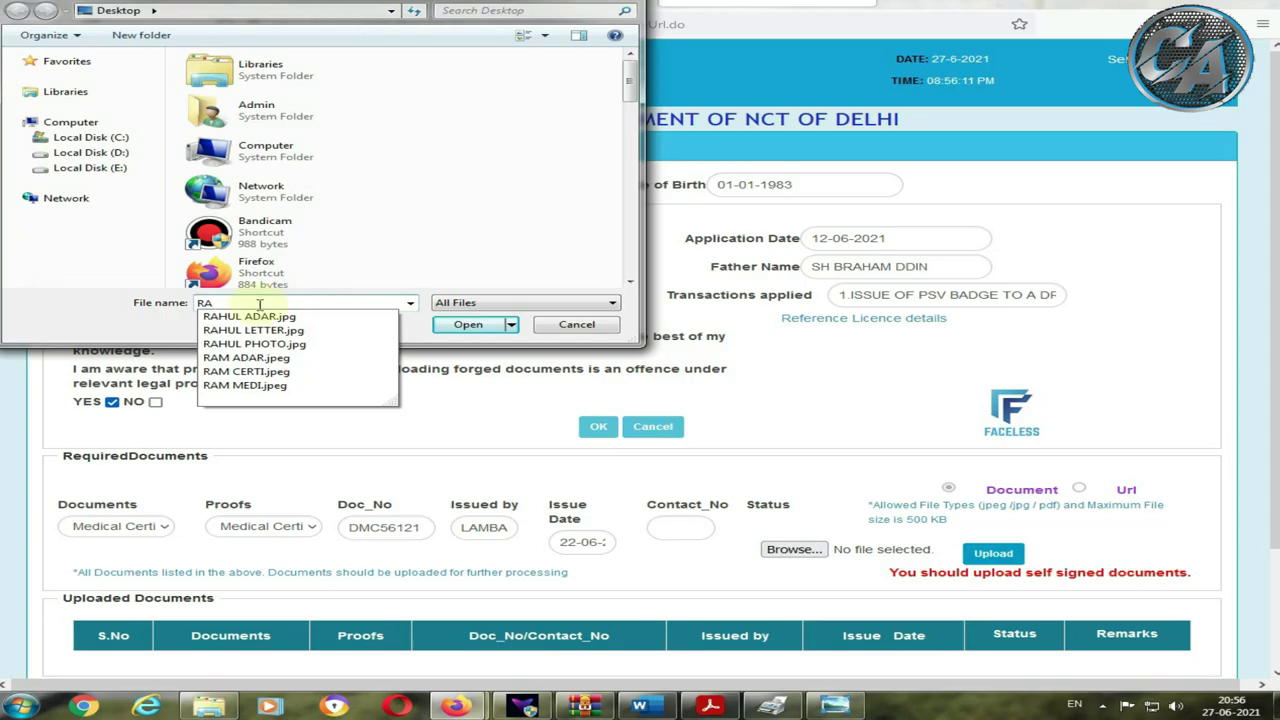
type("M")
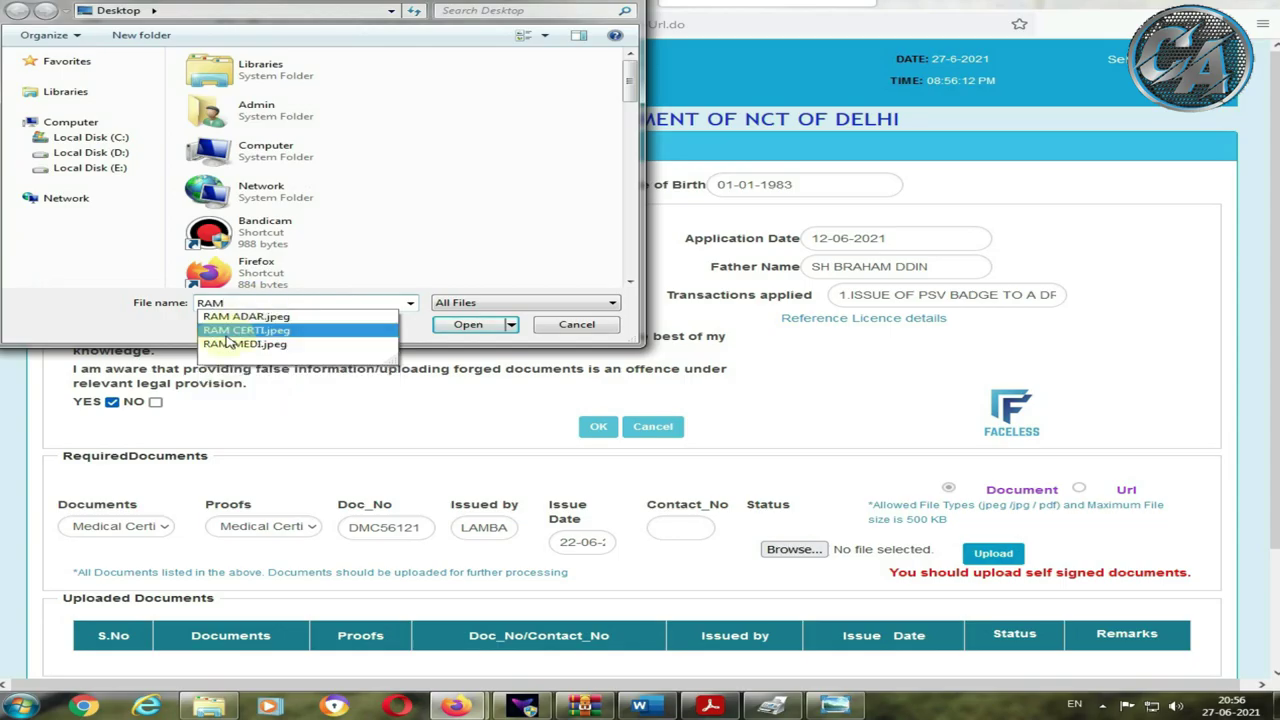
left_click(245, 344)
left_click(466, 325)
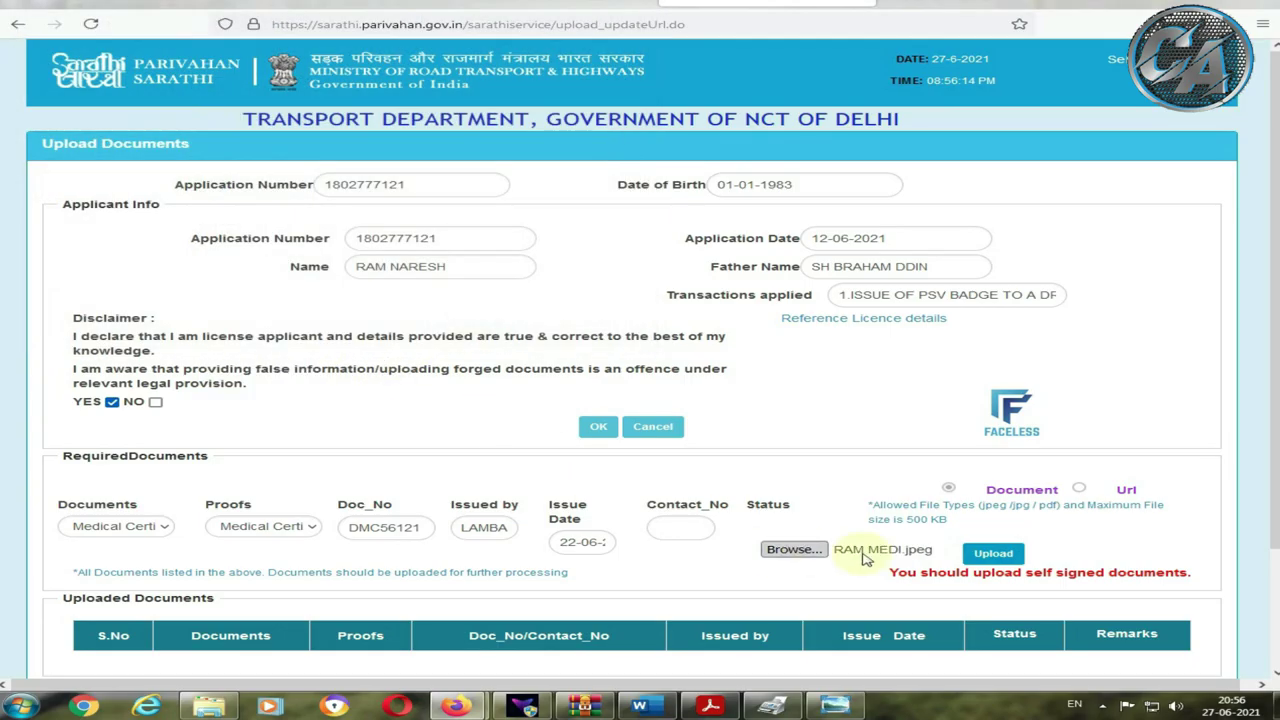
left_click(990, 554)
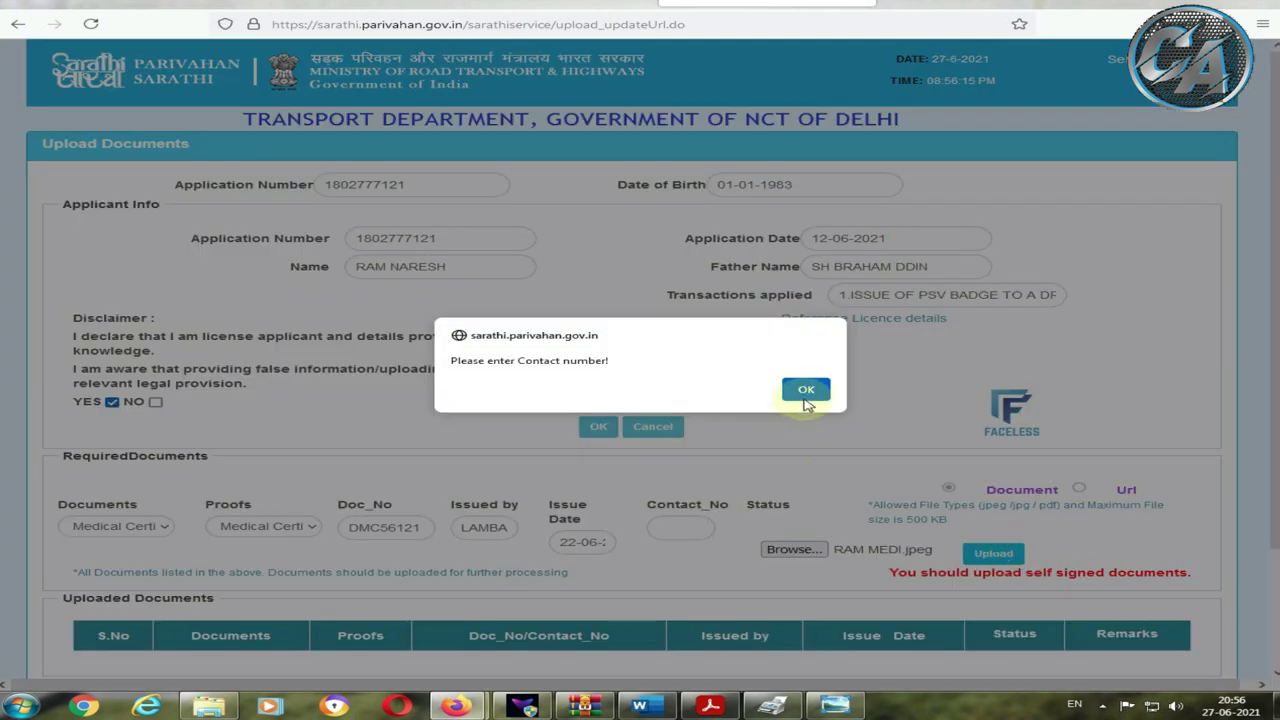
left_click(806, 389)
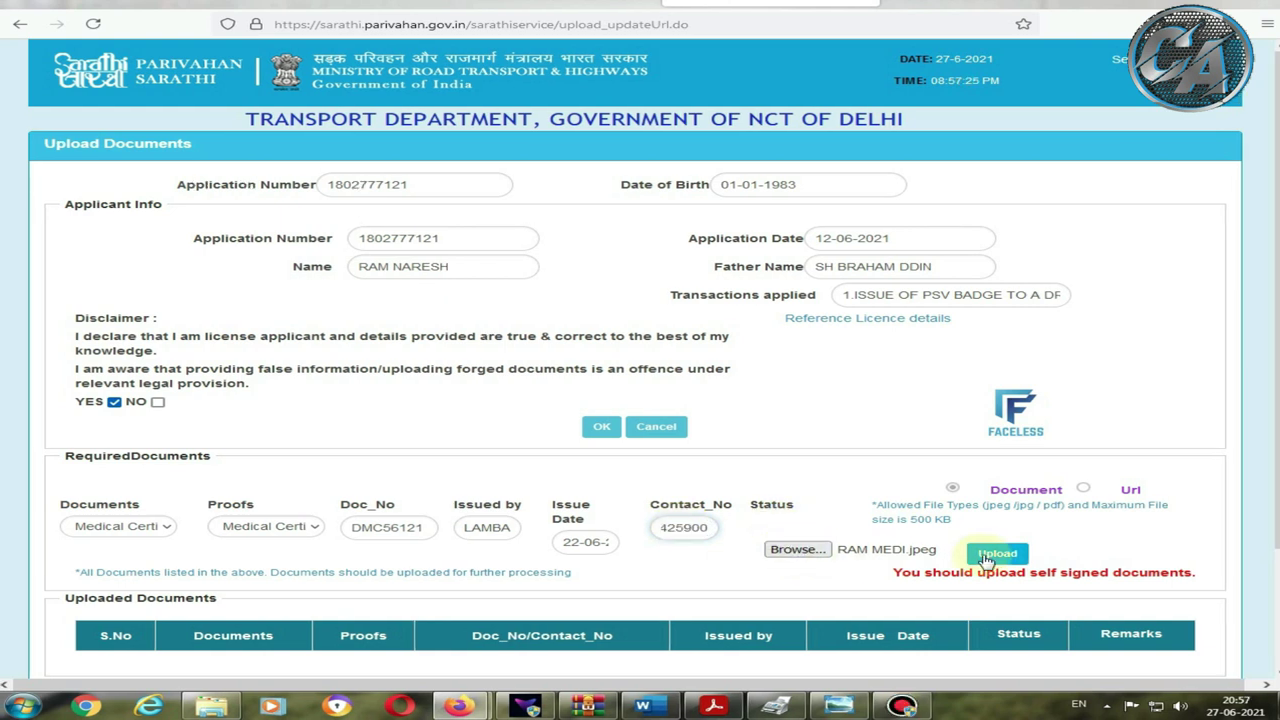
left_click(987, 556)
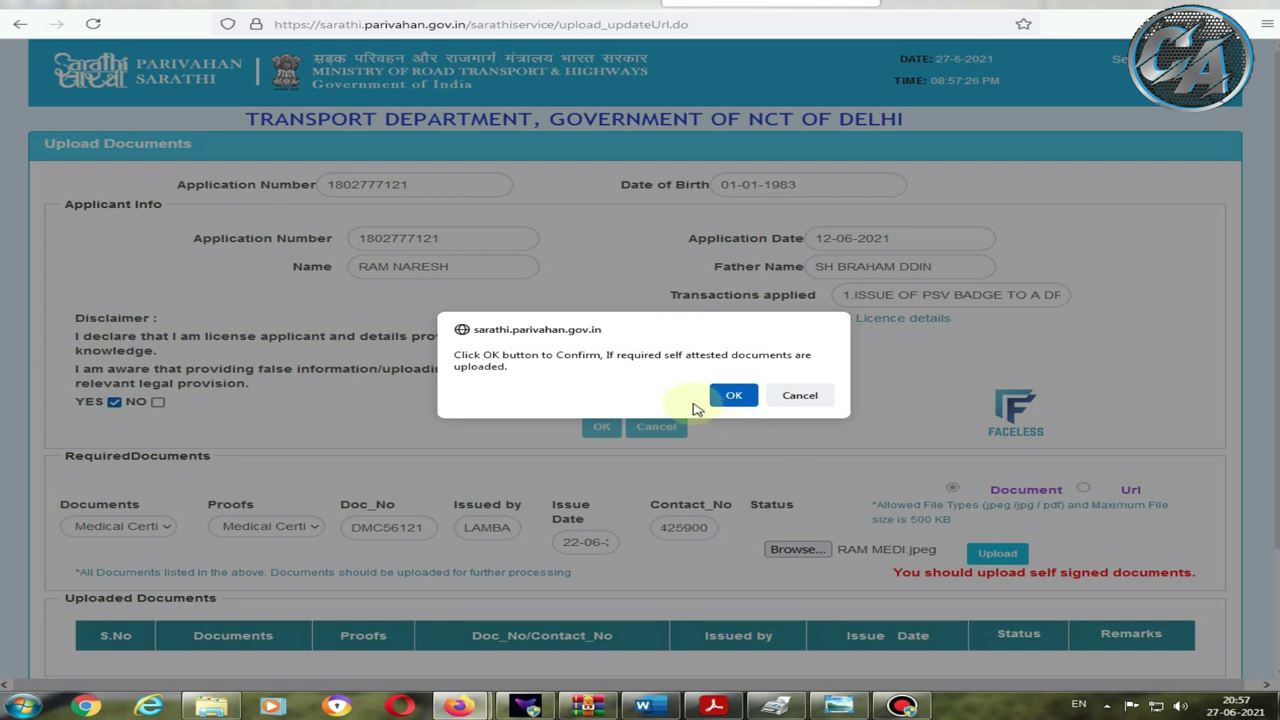
Step: Acknowledge the self-attested prompt, check the downloaded medical certificate image, and confirm it
left_click(731, 396)
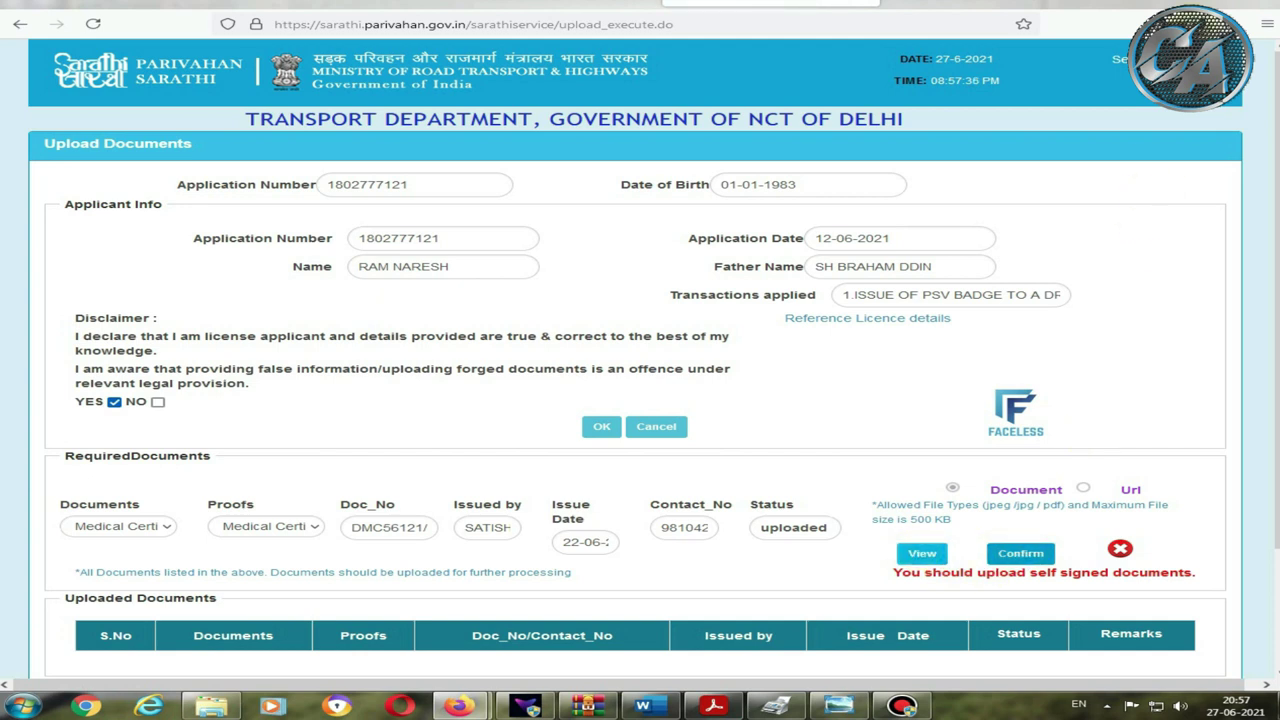
left_click(1197, 20)
left_click(1160, 62)
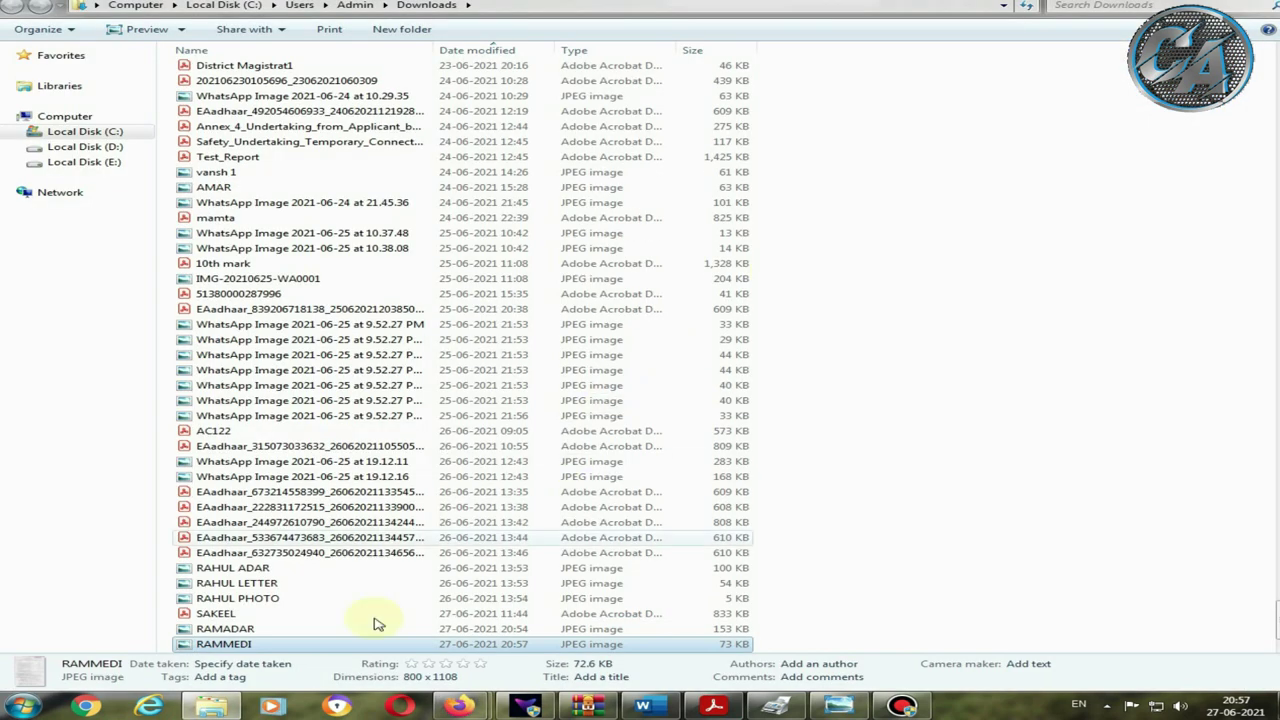
double_click(255, 645)
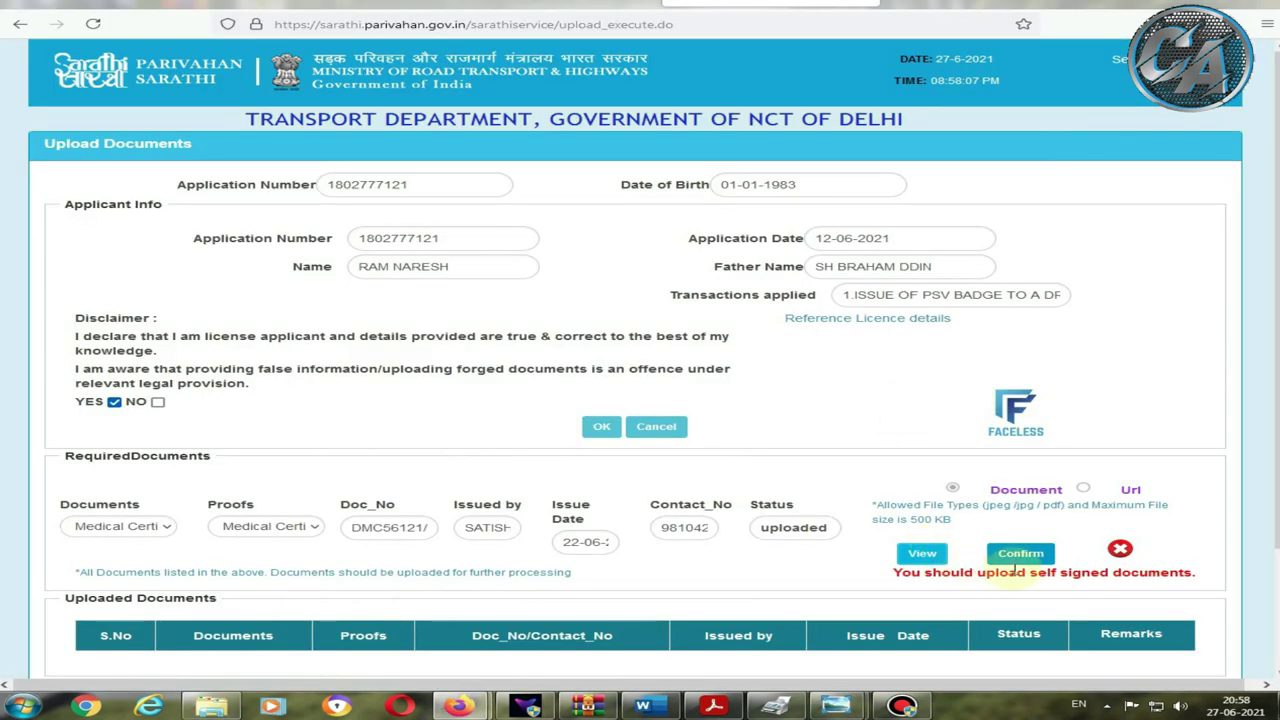
left_click(1020, 554)
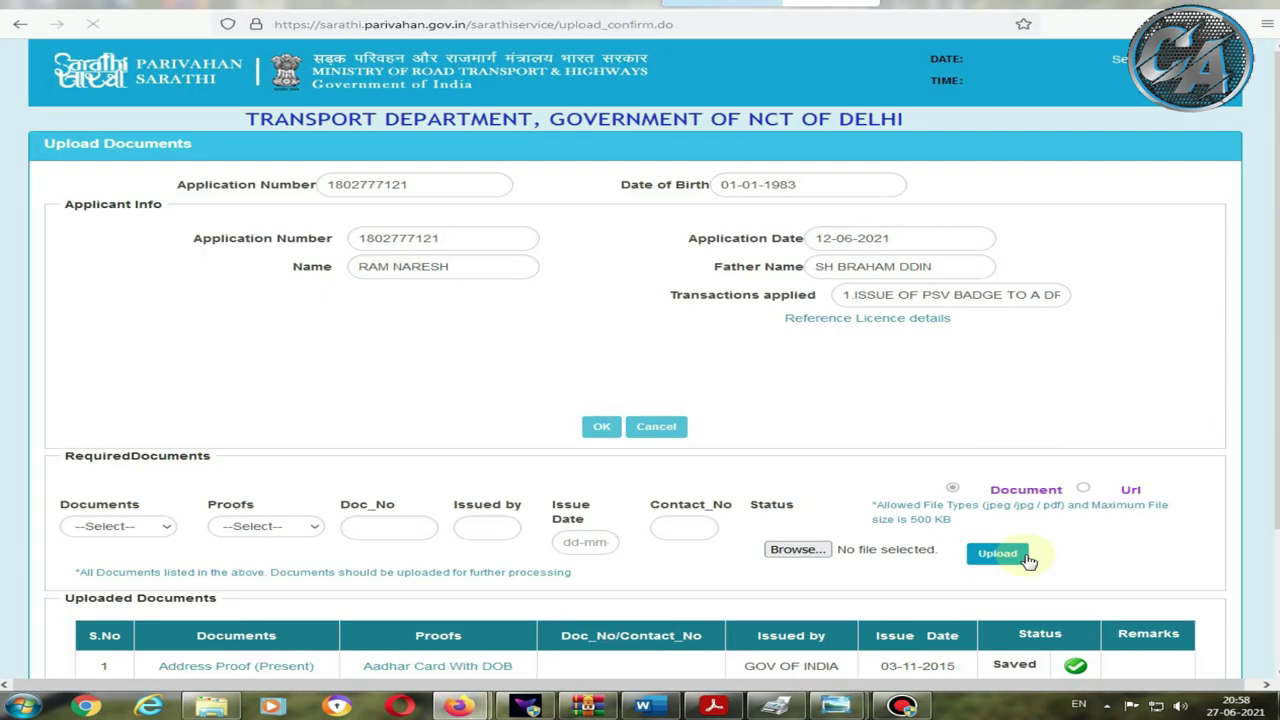
scroll(912, 530, "down", 1)
scroll(912, 530, "down", 2)
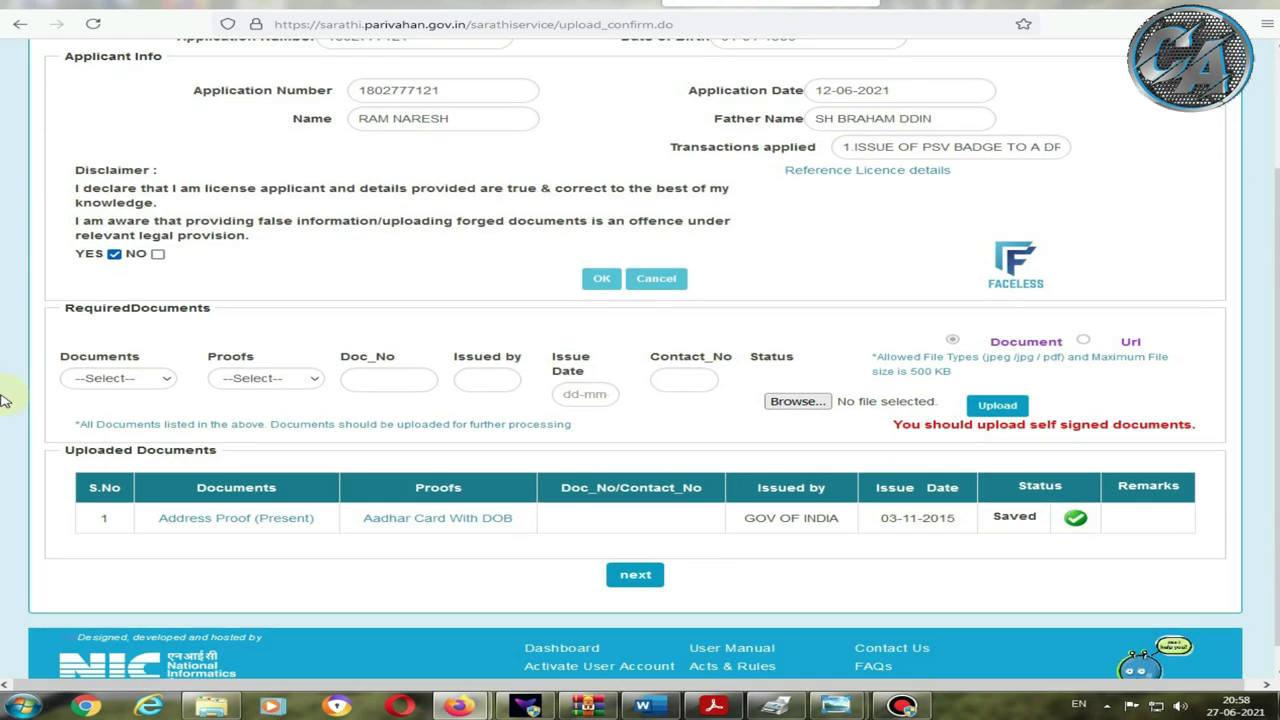
Step: Select Refresher Course as both the document type and the proof type
left_click(84, 380)
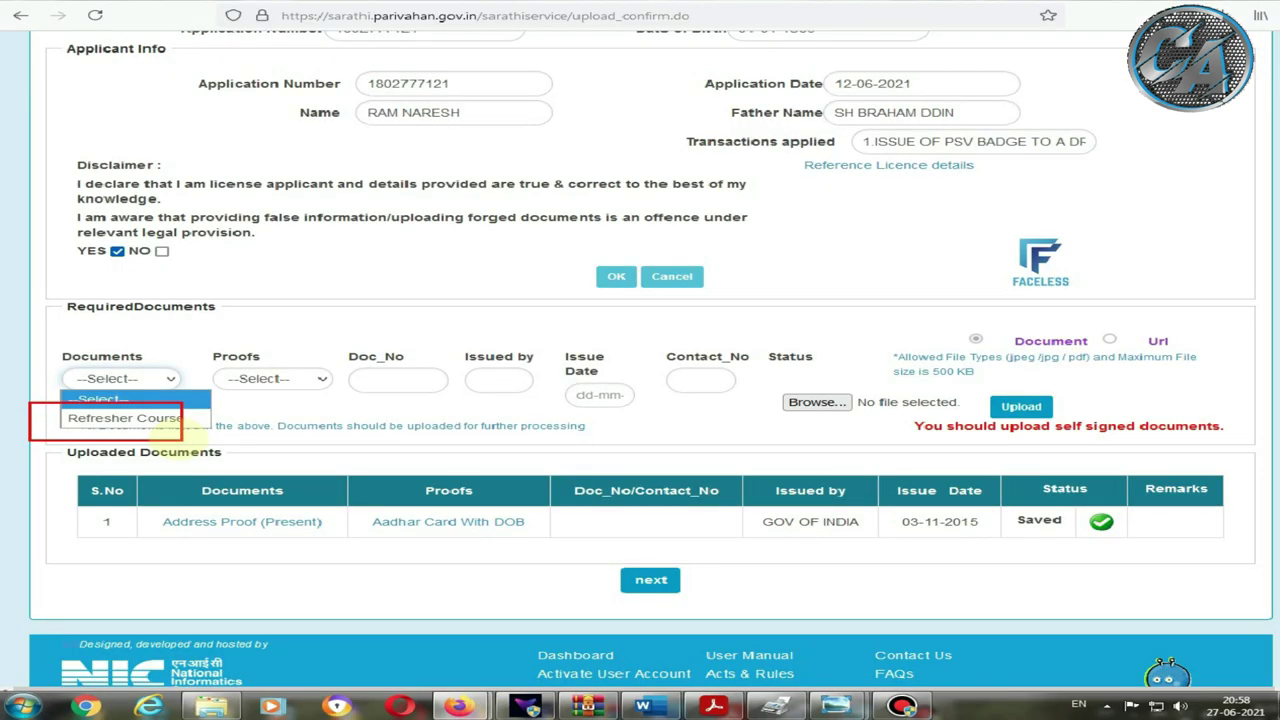
left_click(354, 516)
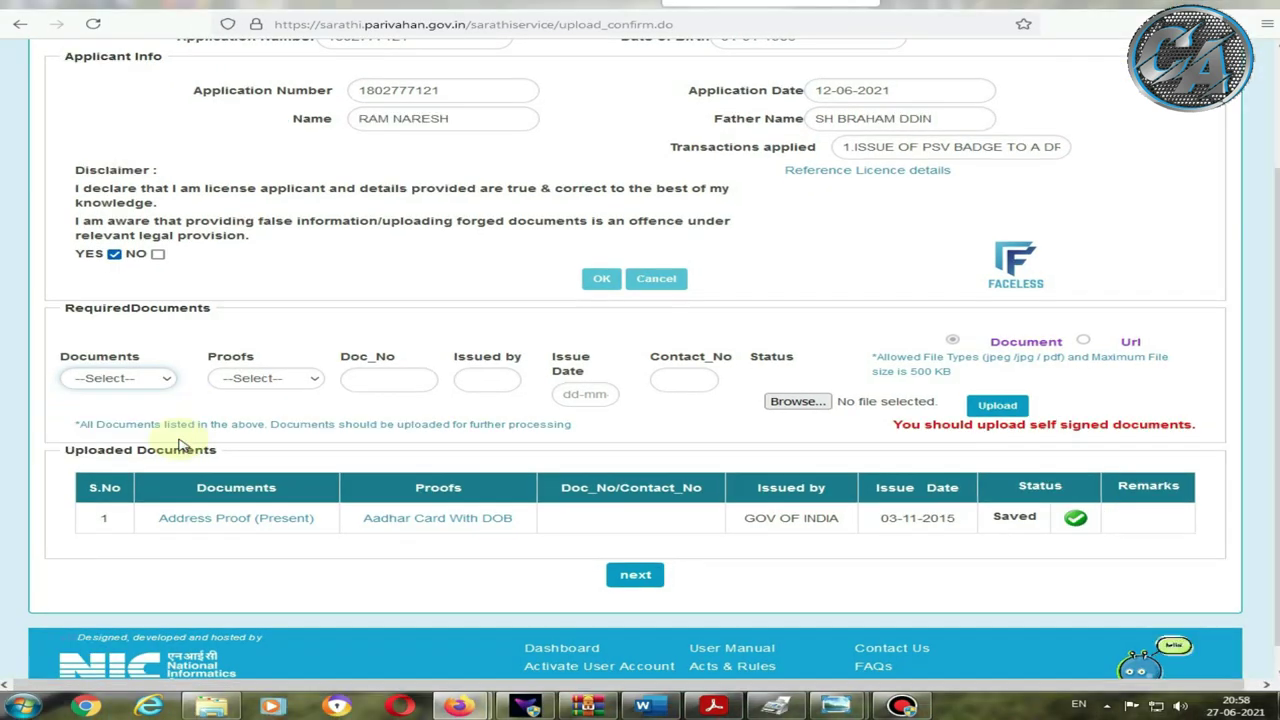
left_click(104, 378)
left_click(104, 417)
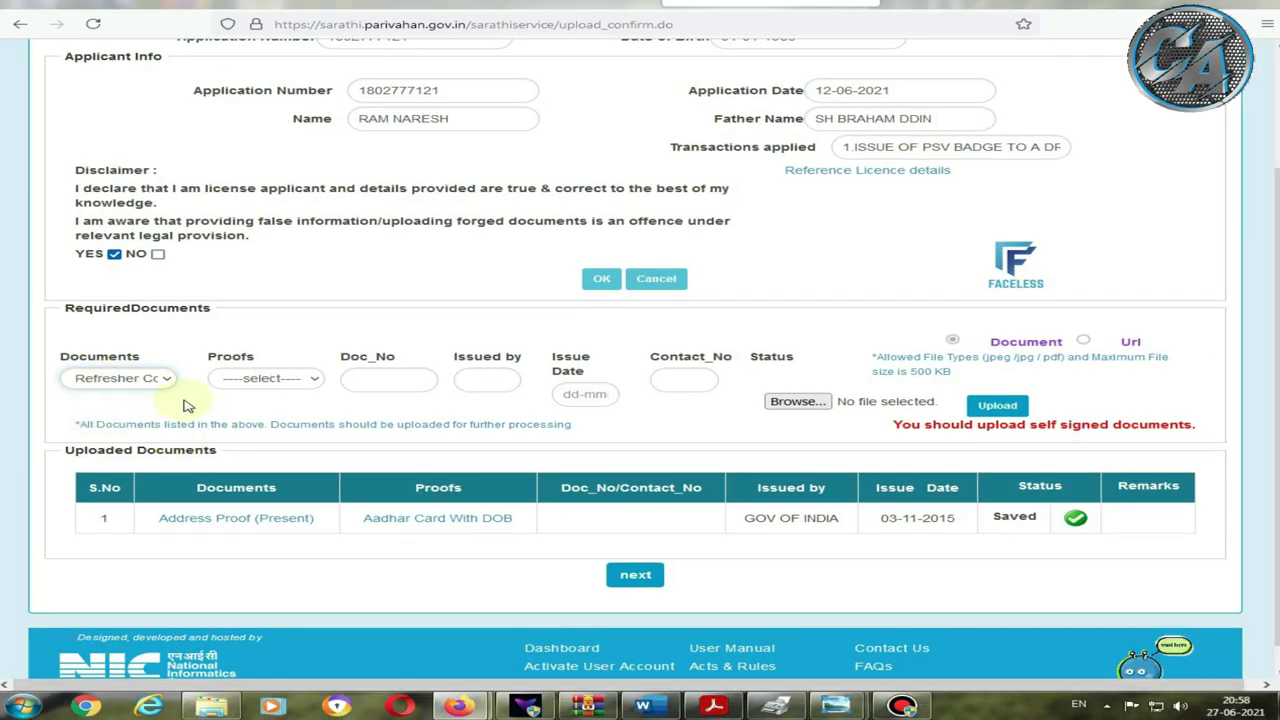
left_click(240, 379)
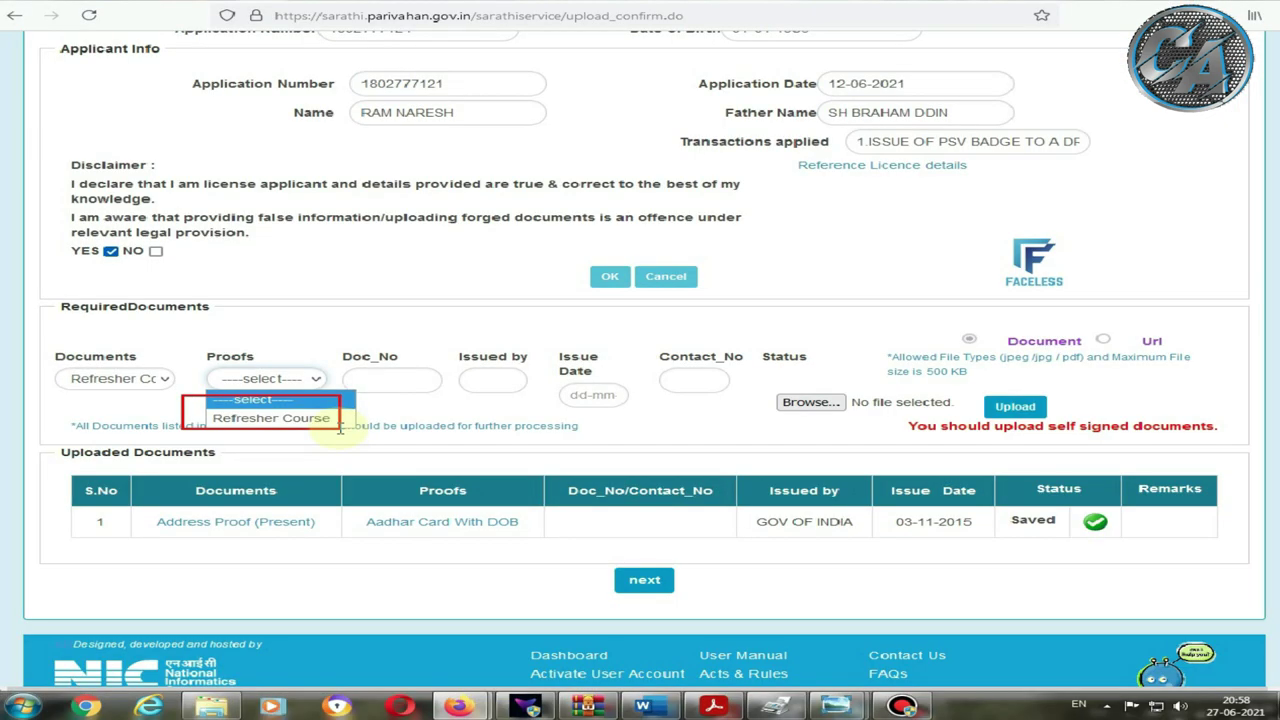
left_click(265, 378)
left_click(270, 418)
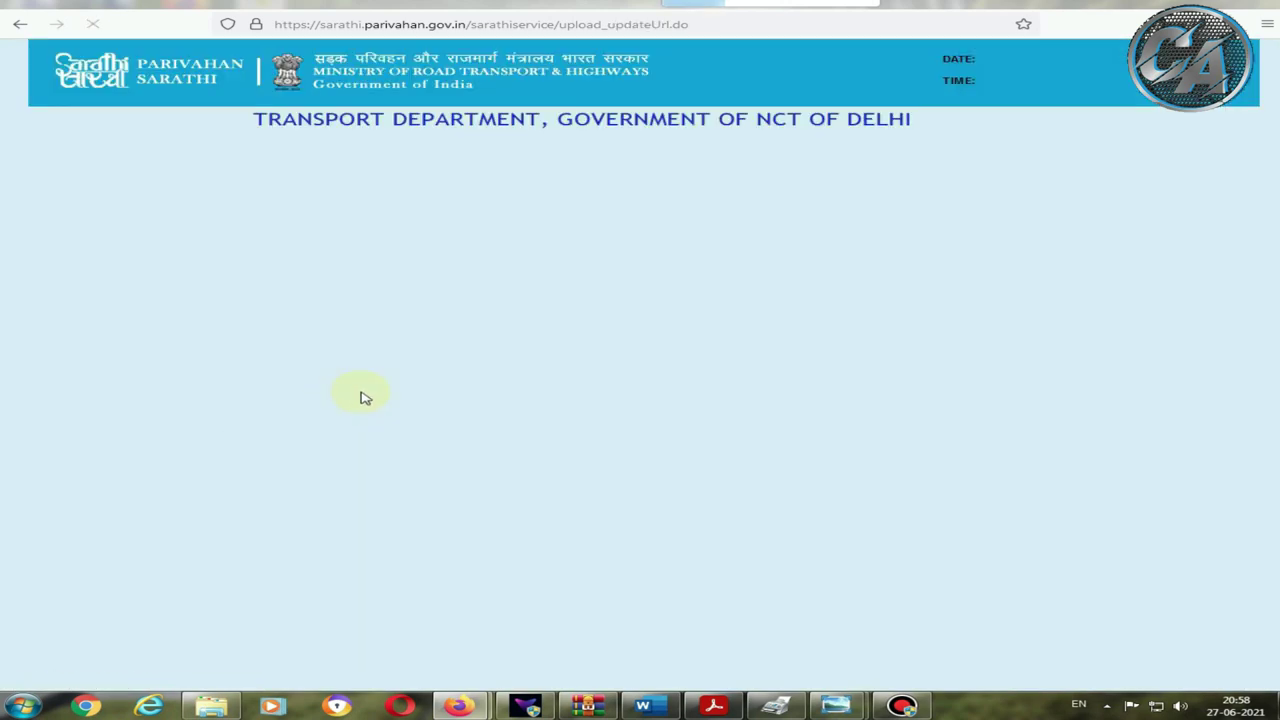
Step: Enter the certificate number, issuer IDTR and issue date 25-06-2021 for the Refresher Course entry
left_click(375, 526)
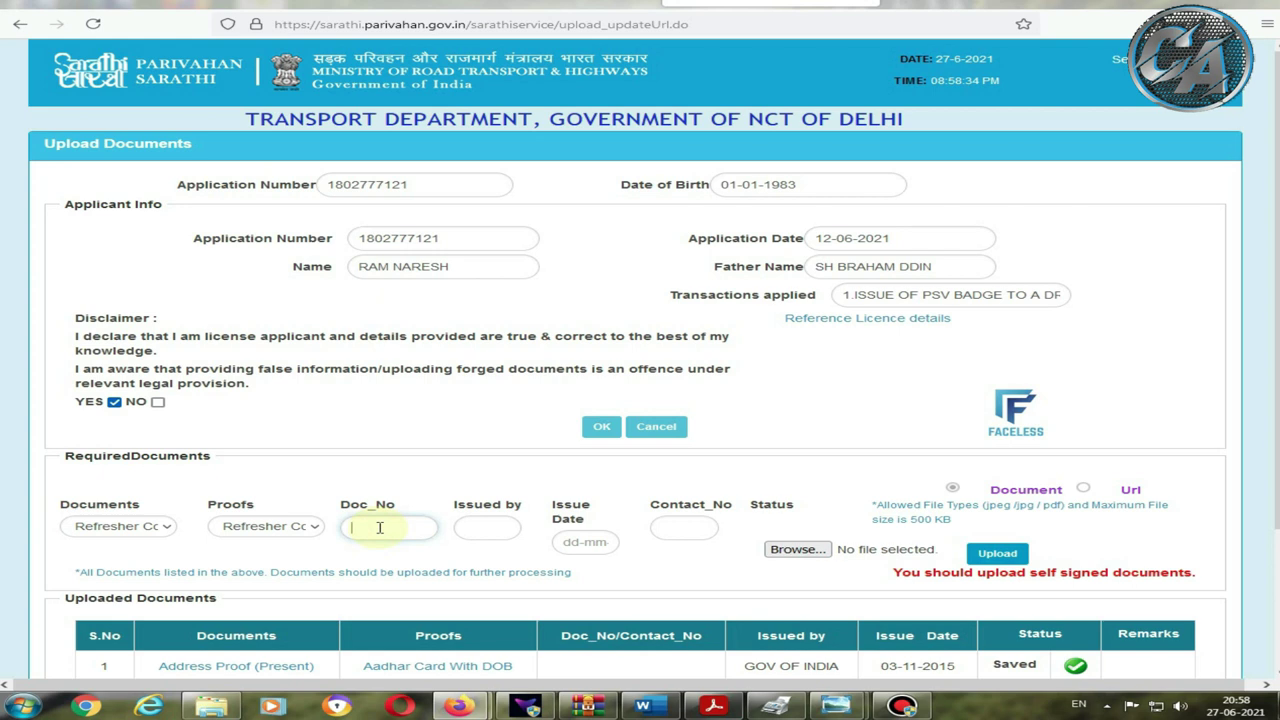
left_click(483, 529)
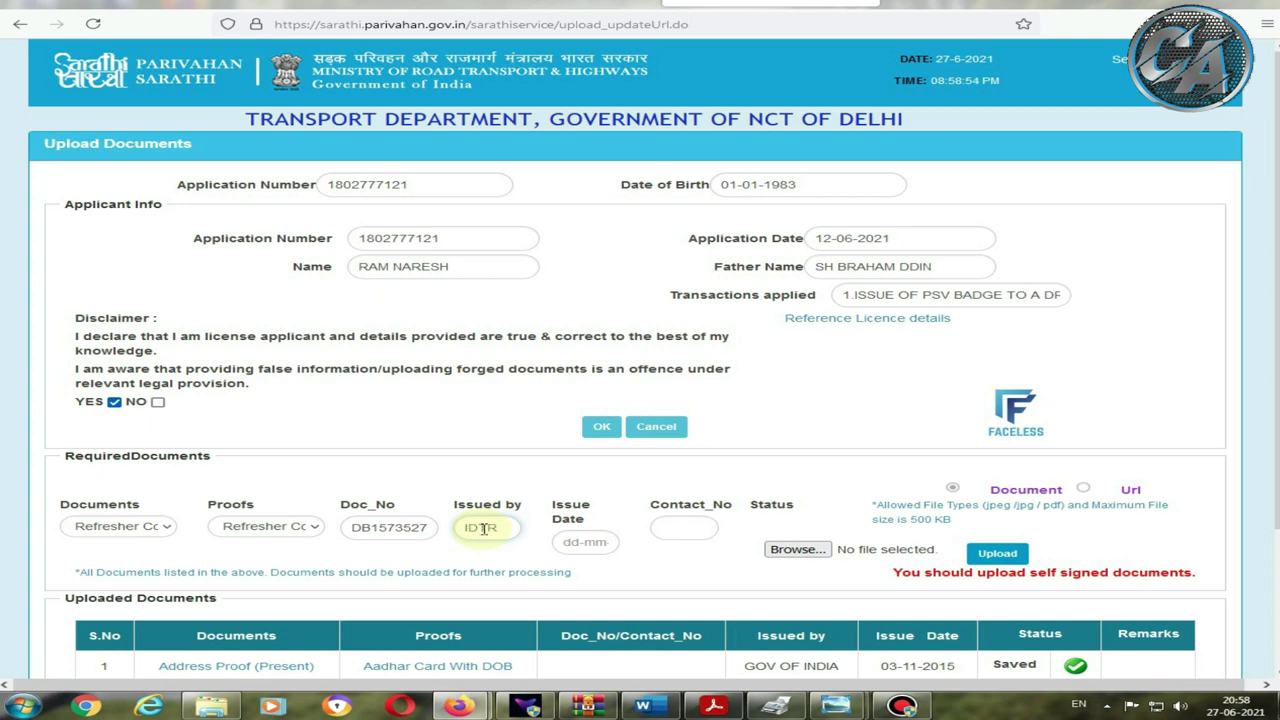
left_click(580, 544)
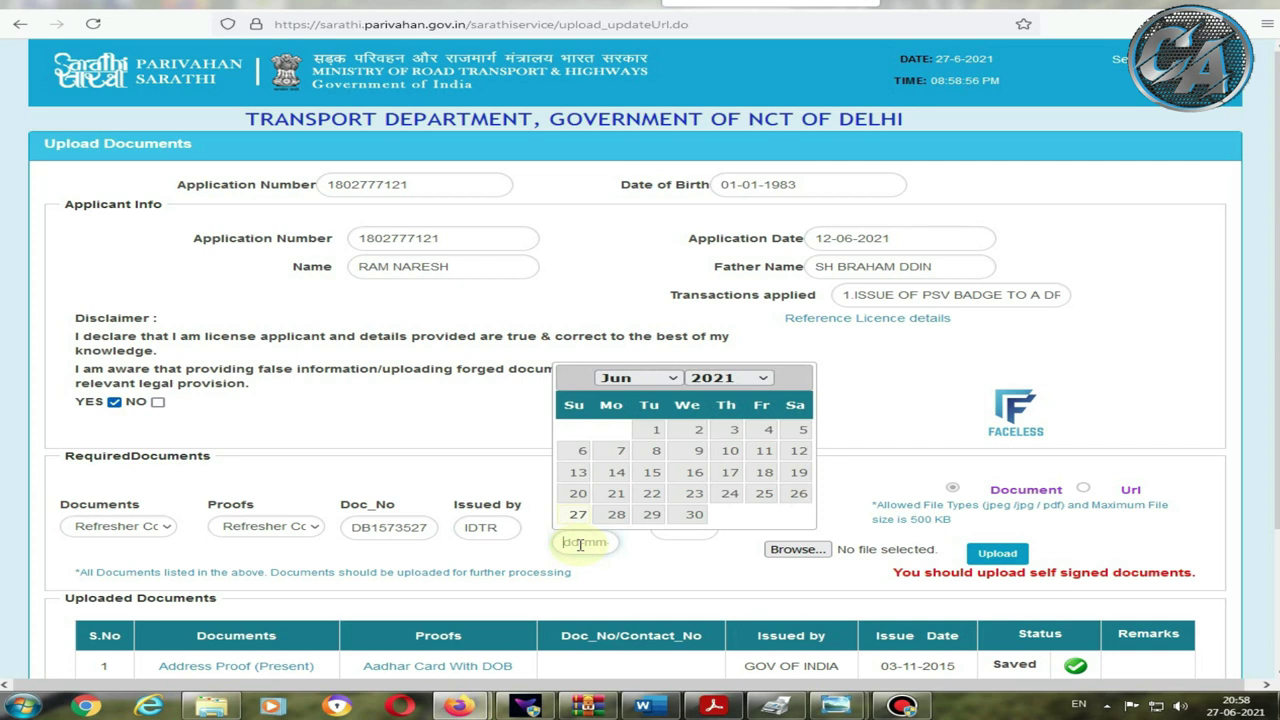
left_click(765, 500)
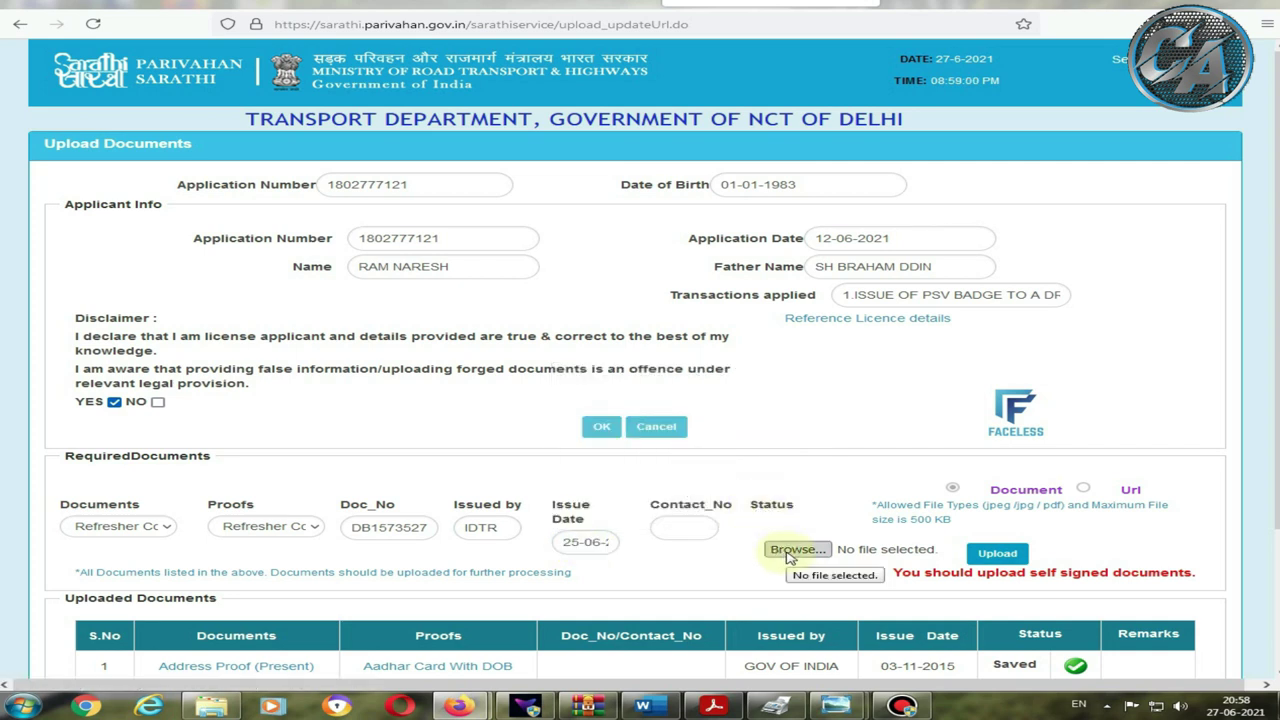
left_click(792, 551)
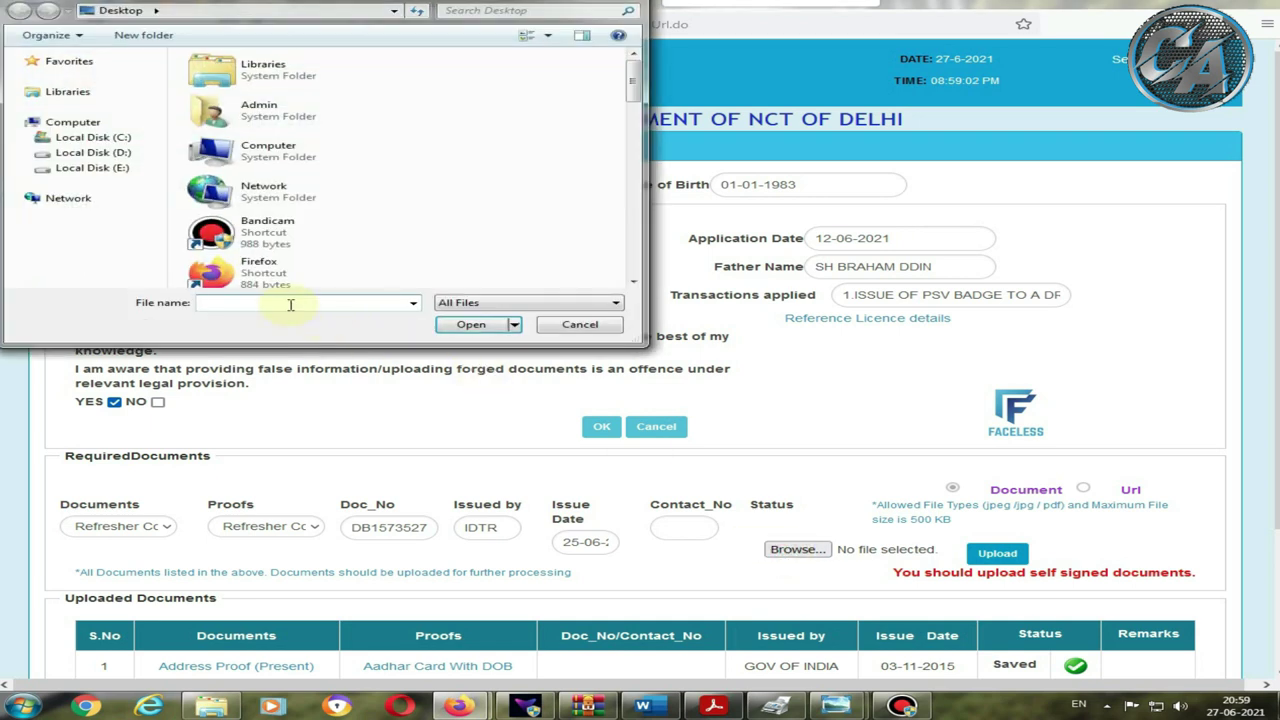
Step: Attach RAM CERTI.jpeg as the Refresher Course certificate and upload it, confirming self-attestation
type("RAM")
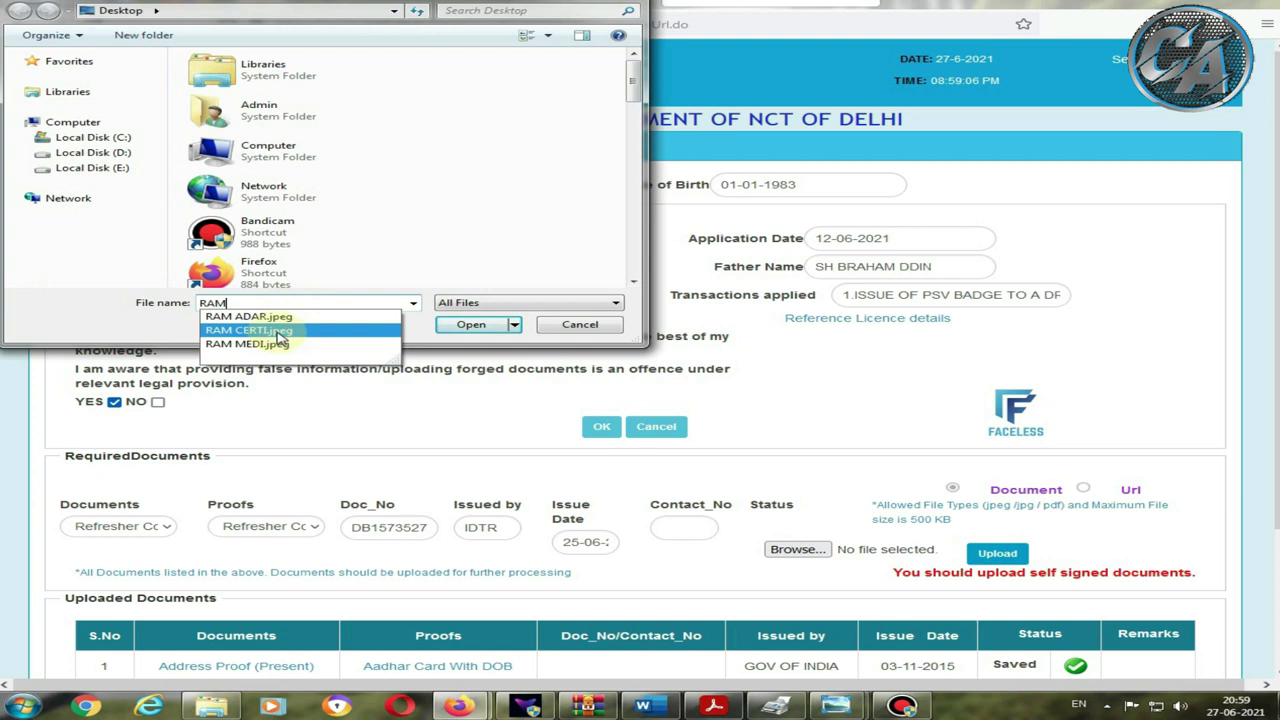
left_click(277, 333)
left_click(462, 325)
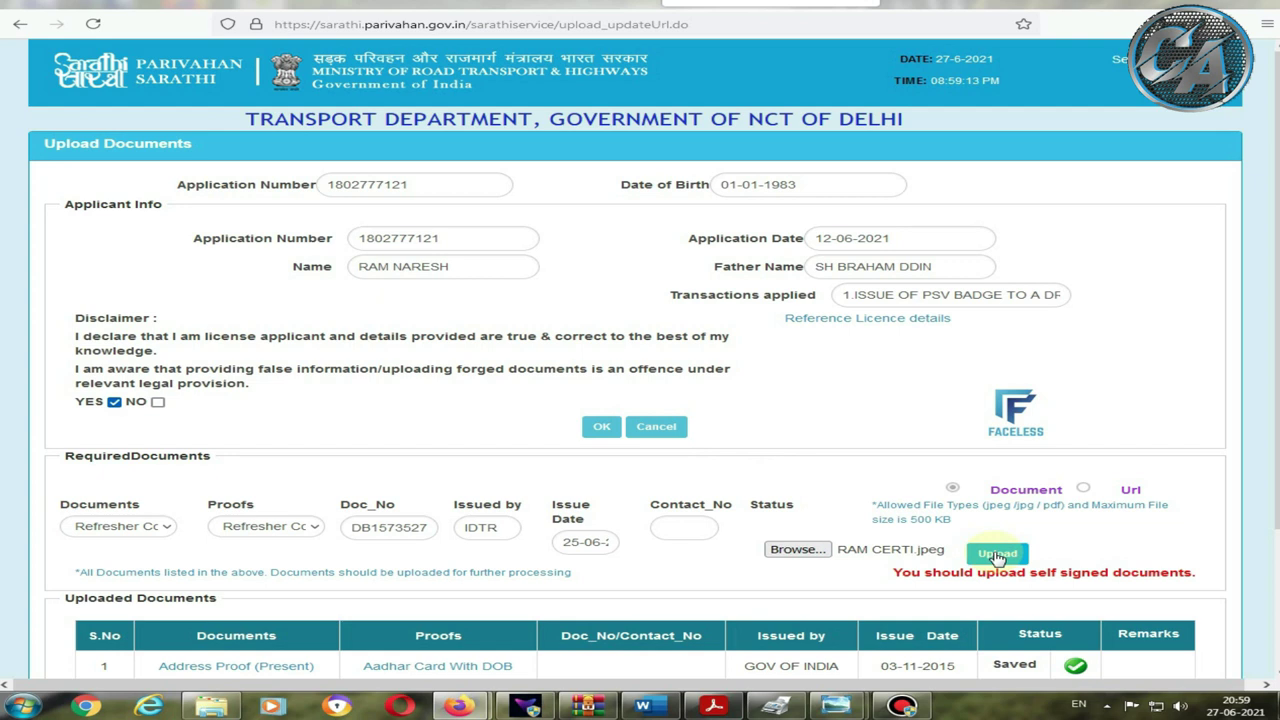
left_click(997, 553)
left_click(731, 395)
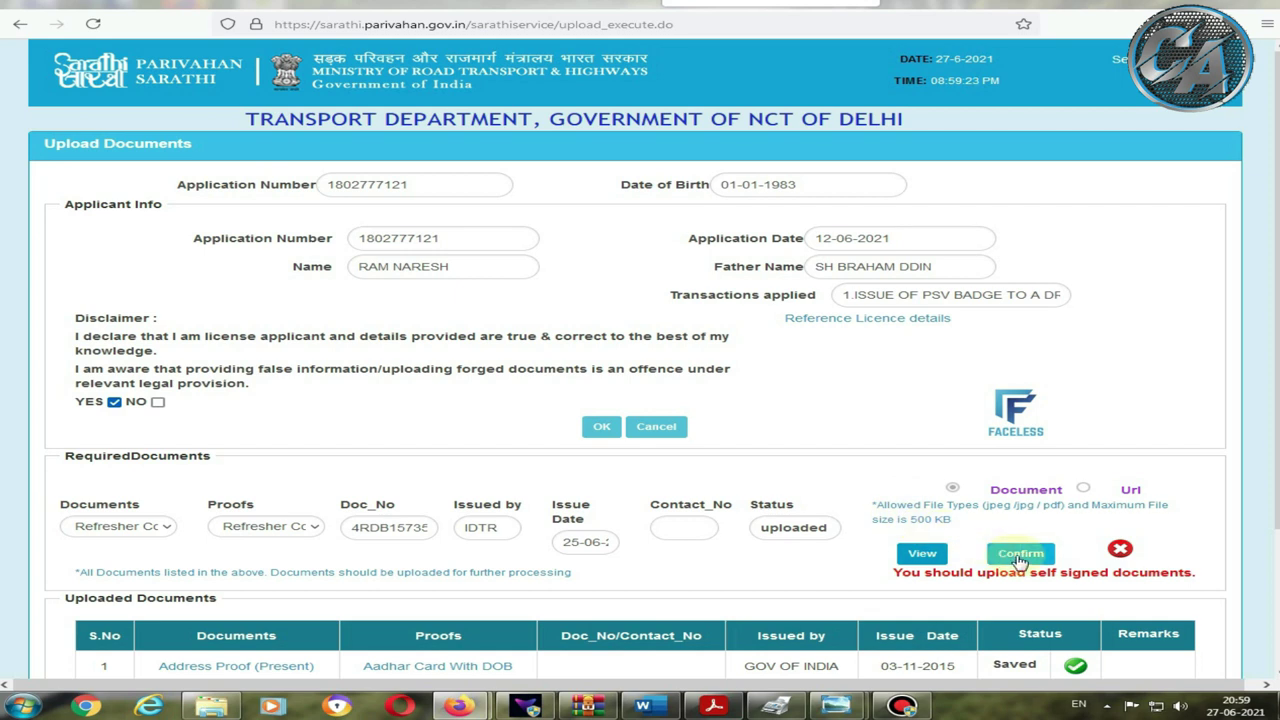
Step: Confirm the uploaded Refresher Course certificate and continue to the next application stage
left_click(1019, 556)
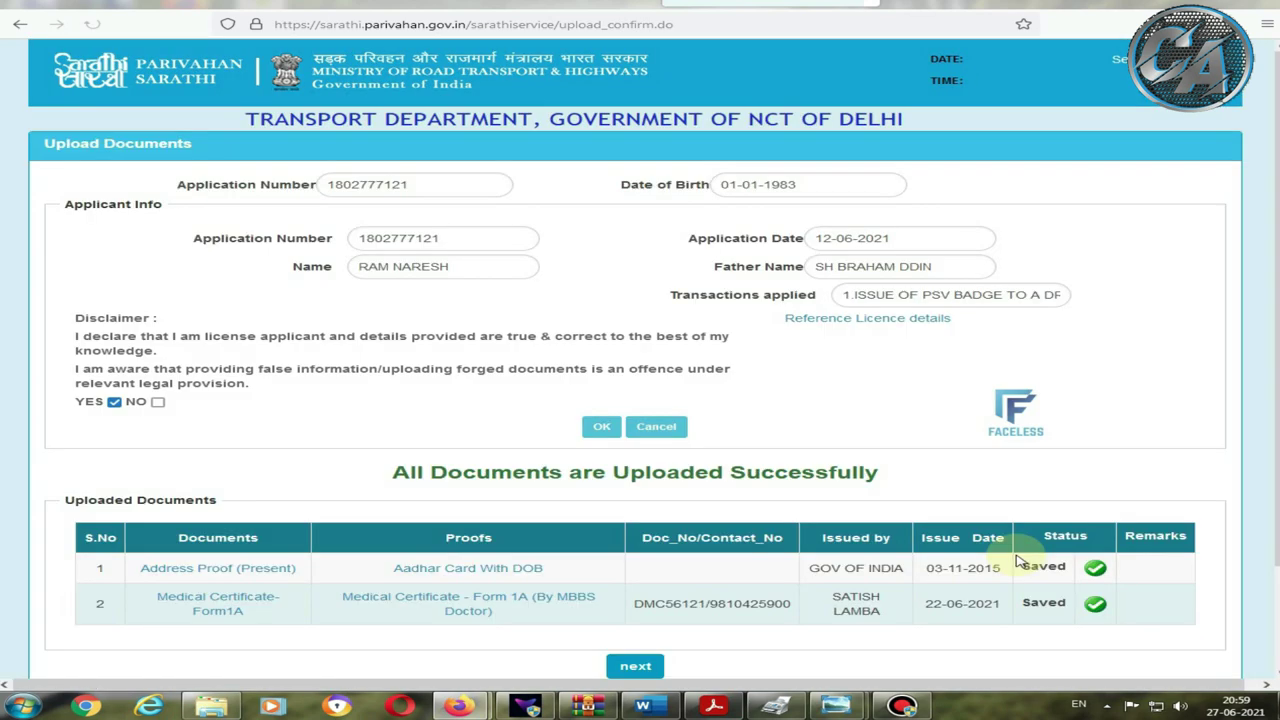
scroll(1000, 556, "down", 2)
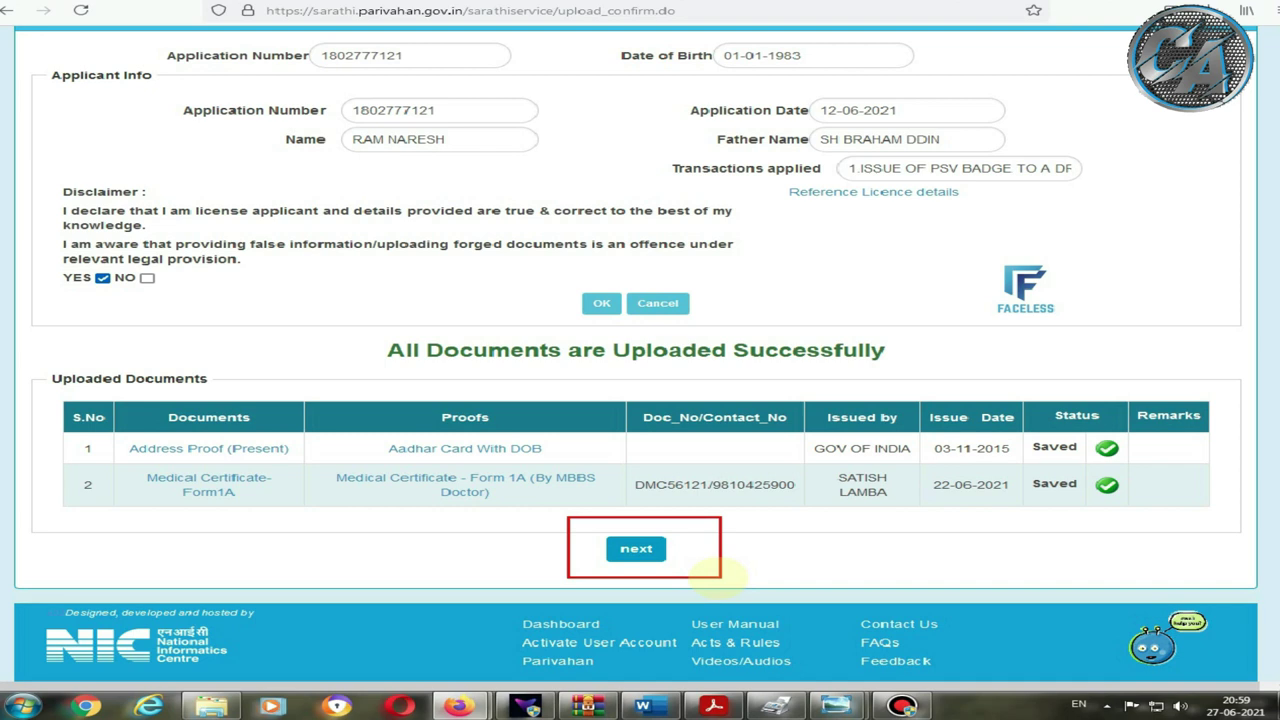
left_click(641, 553)
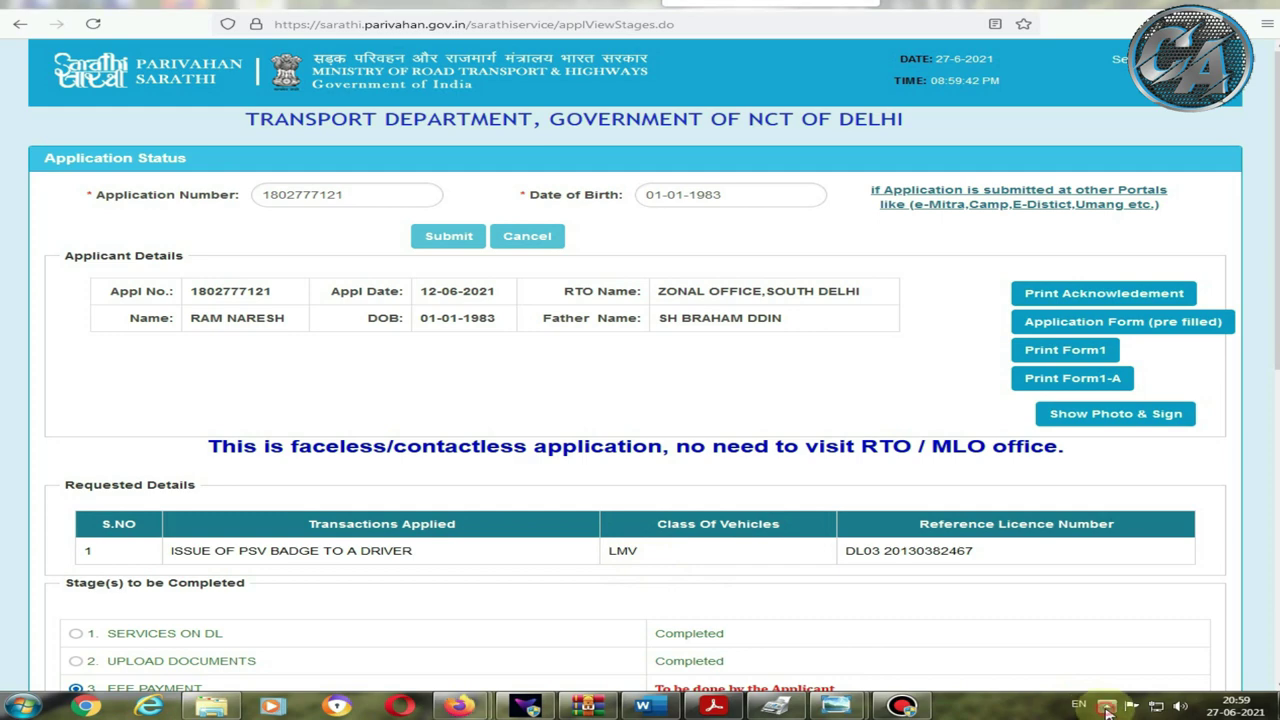
Step: Proceed with the pending Fee Payment stage to reach the ₹200 ISSUE PSV BADGE fee page
scroll(287, 516, "down", 2)
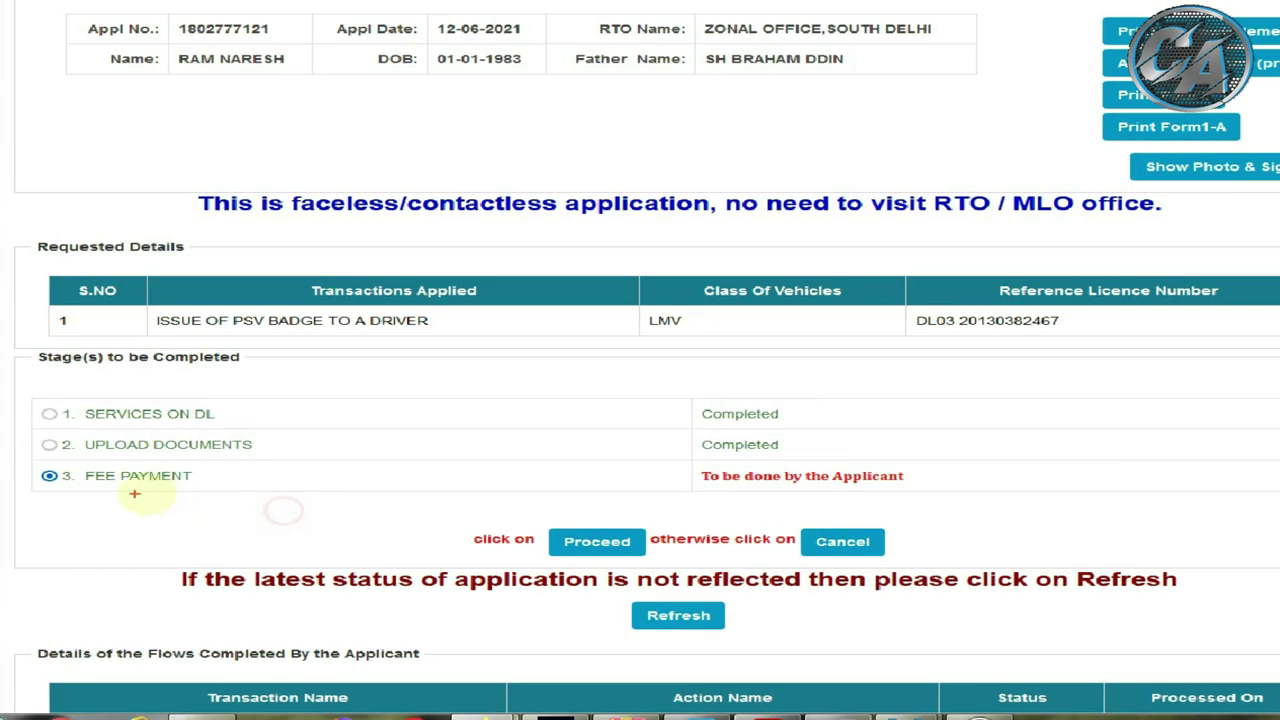
mouse_move(57, 466)
left_mouse_down()
mouse_move(600, 492)
mouse_move(910, 490)
left_mouse_up()
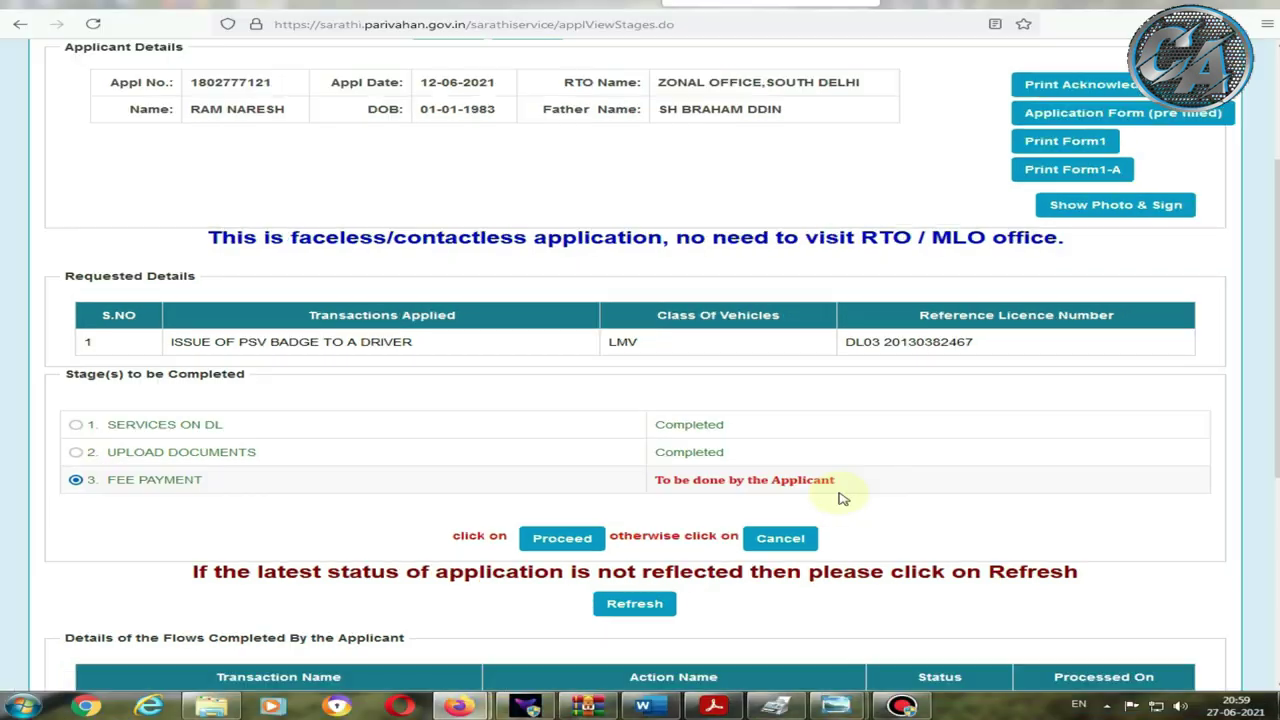
left_click(595, 545)
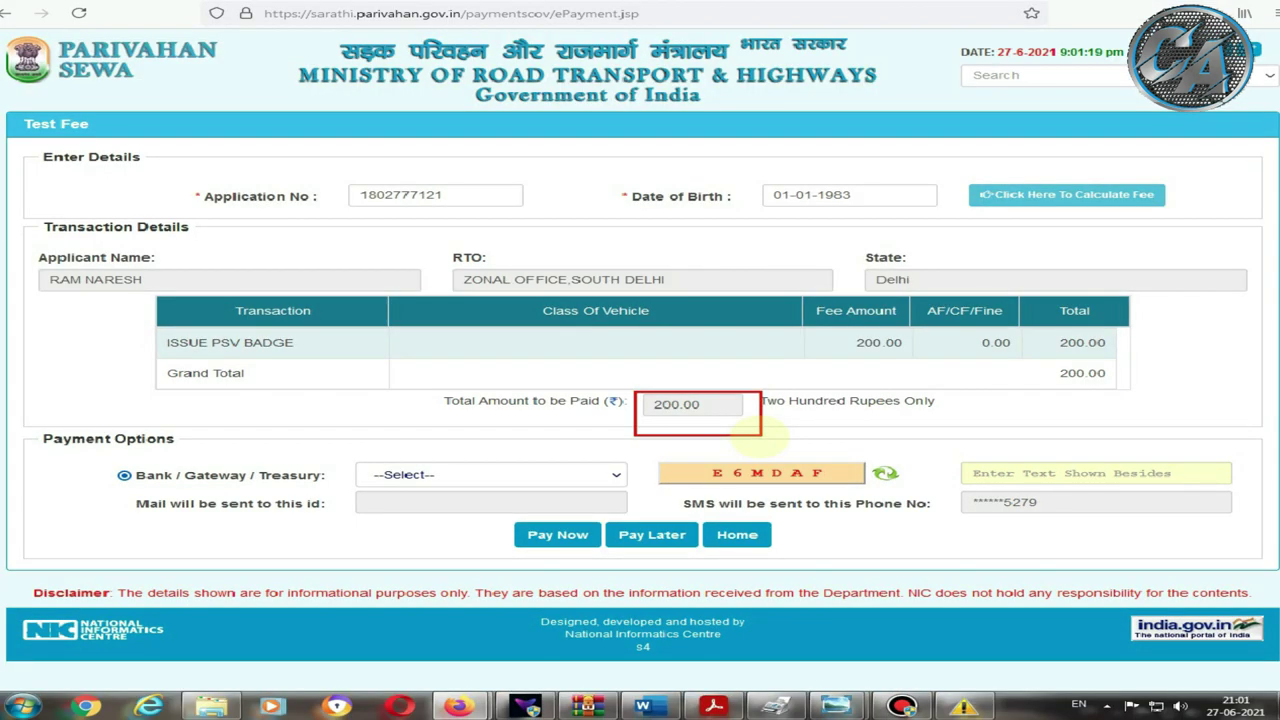
Step: Choose SBIePay as the payment gateway, enter the captcha text and submit the ₹200 fee
left_click(399, 474)
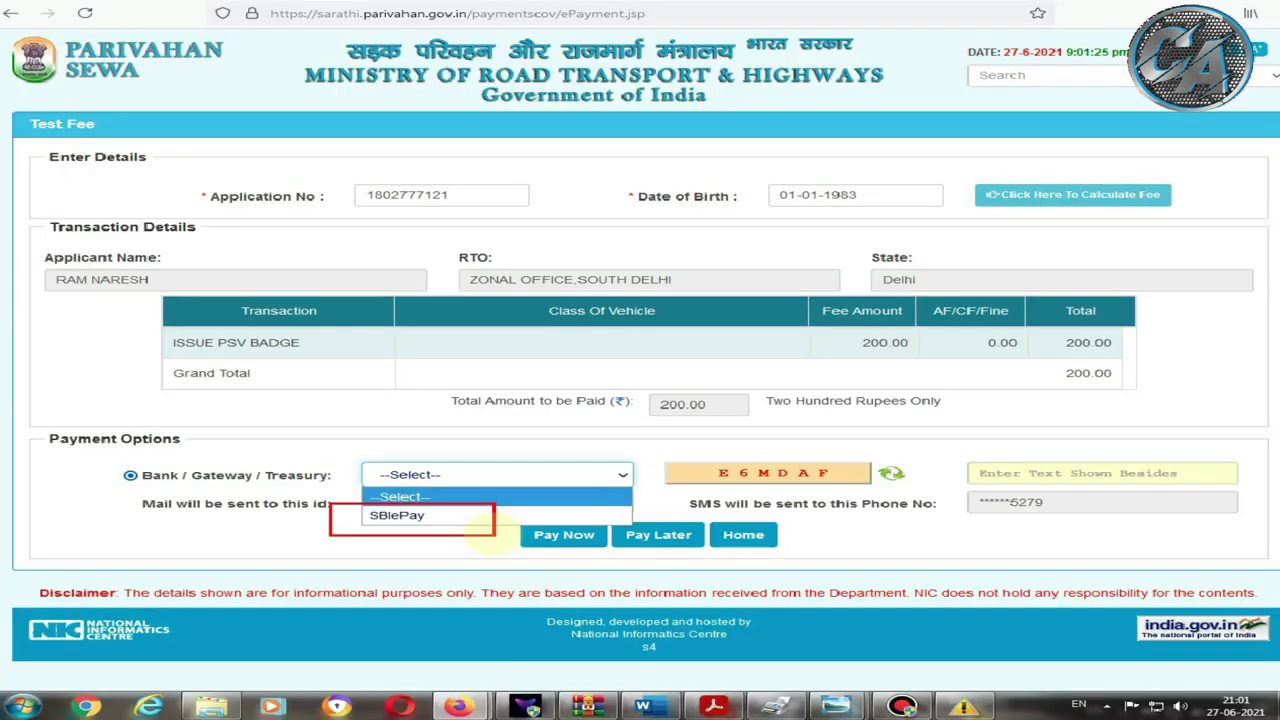
left_click(493, 530)
left_click(432, 475)
left_click(420, 515)
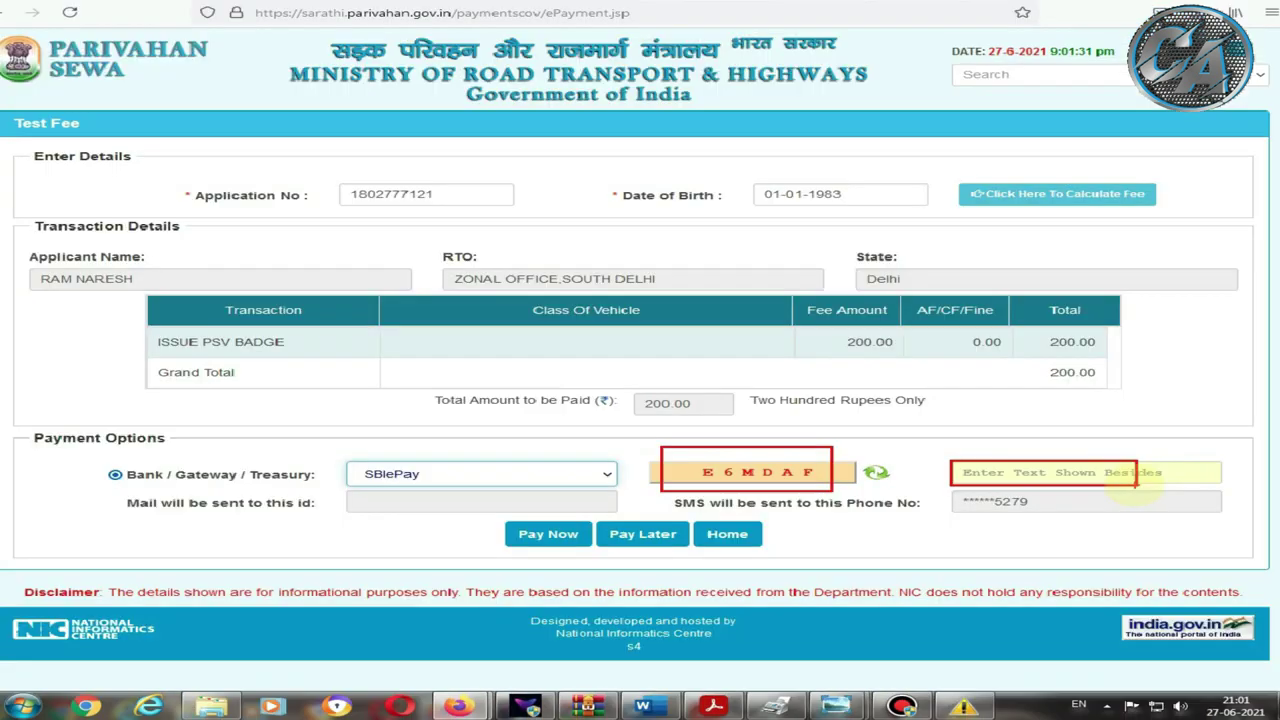
left_click(1026, 472)
type("E6MDAF")
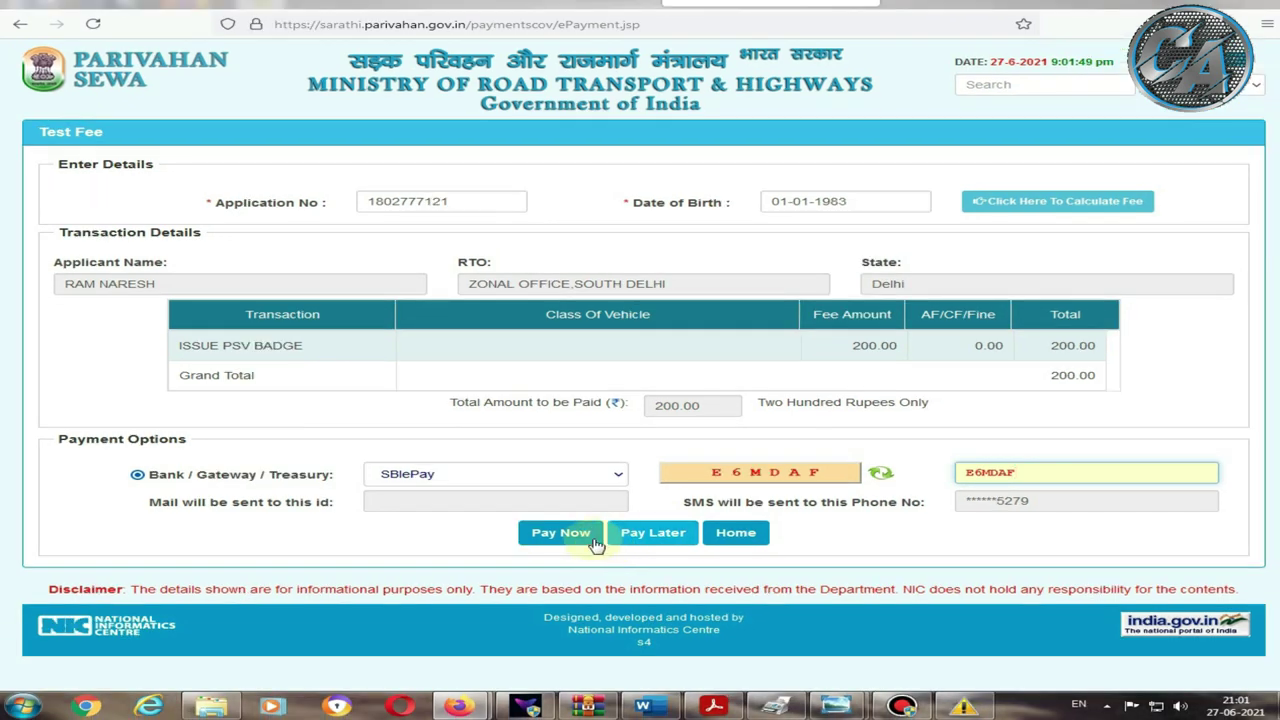
left_click(586, 513)
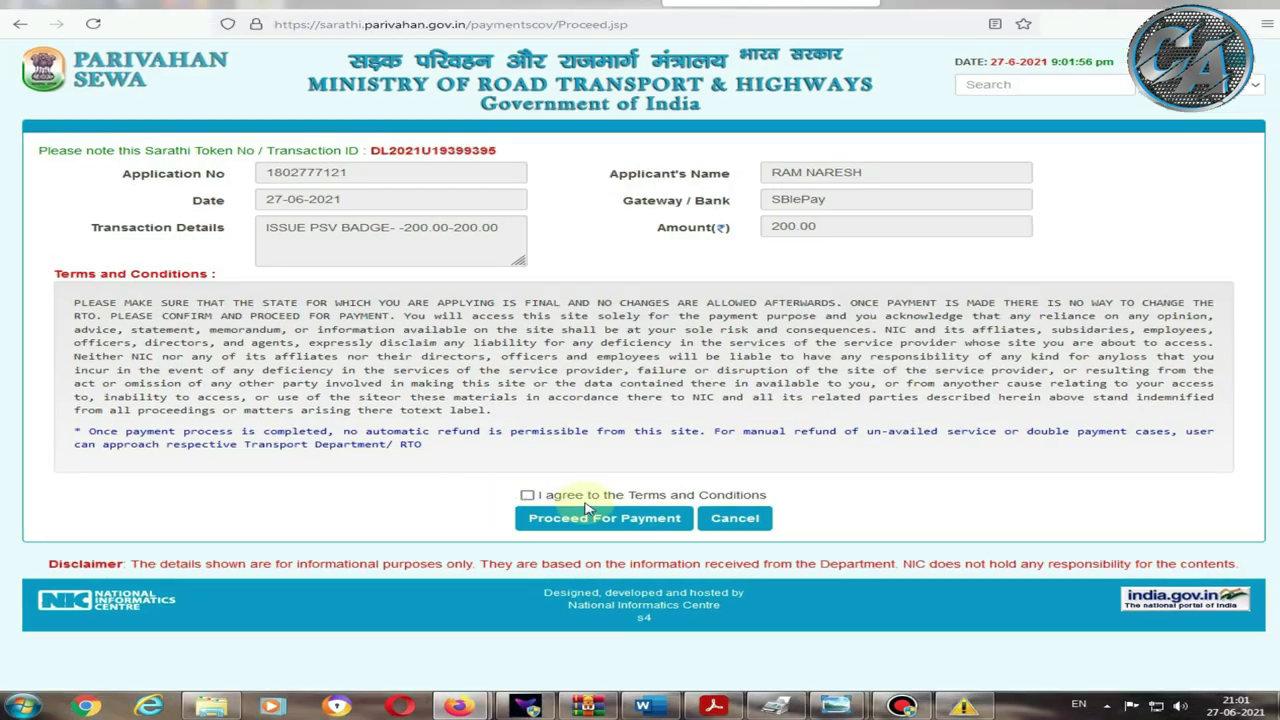
Step: Agree to the Terms and Conditions and proceed to the SBIePay payment gateway
left_click(527, 495)
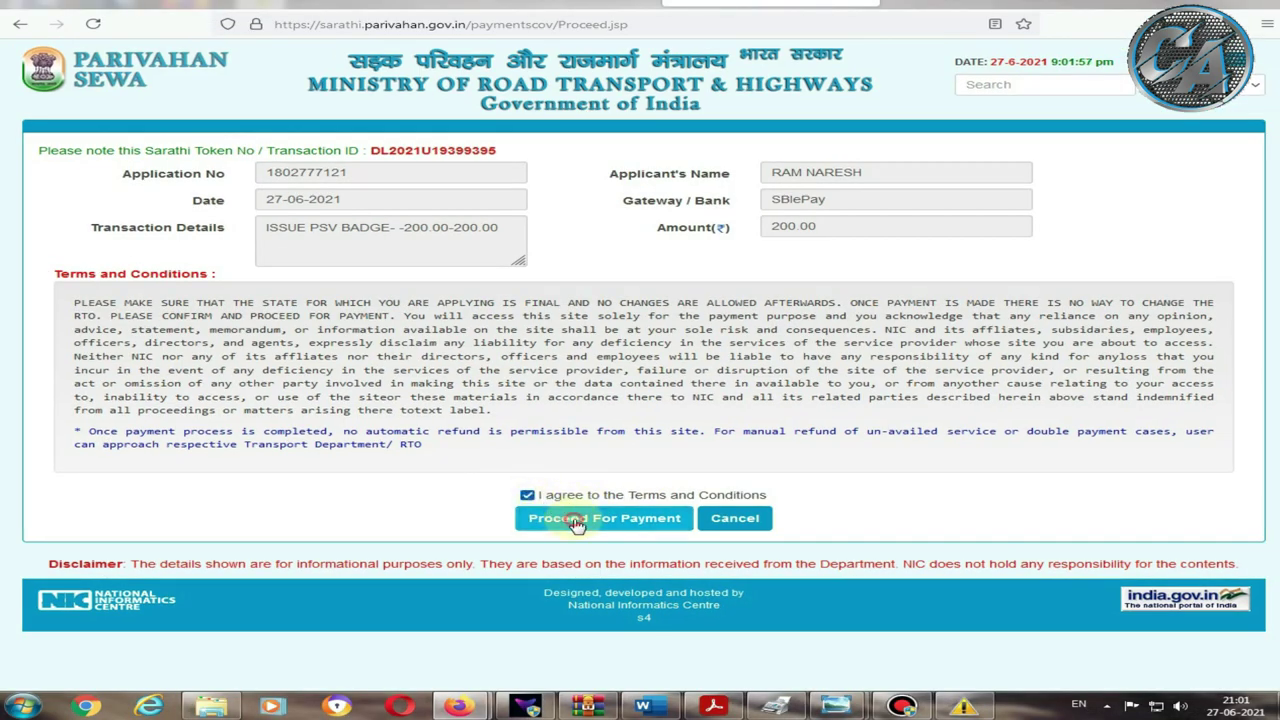
left_click(575, 520)
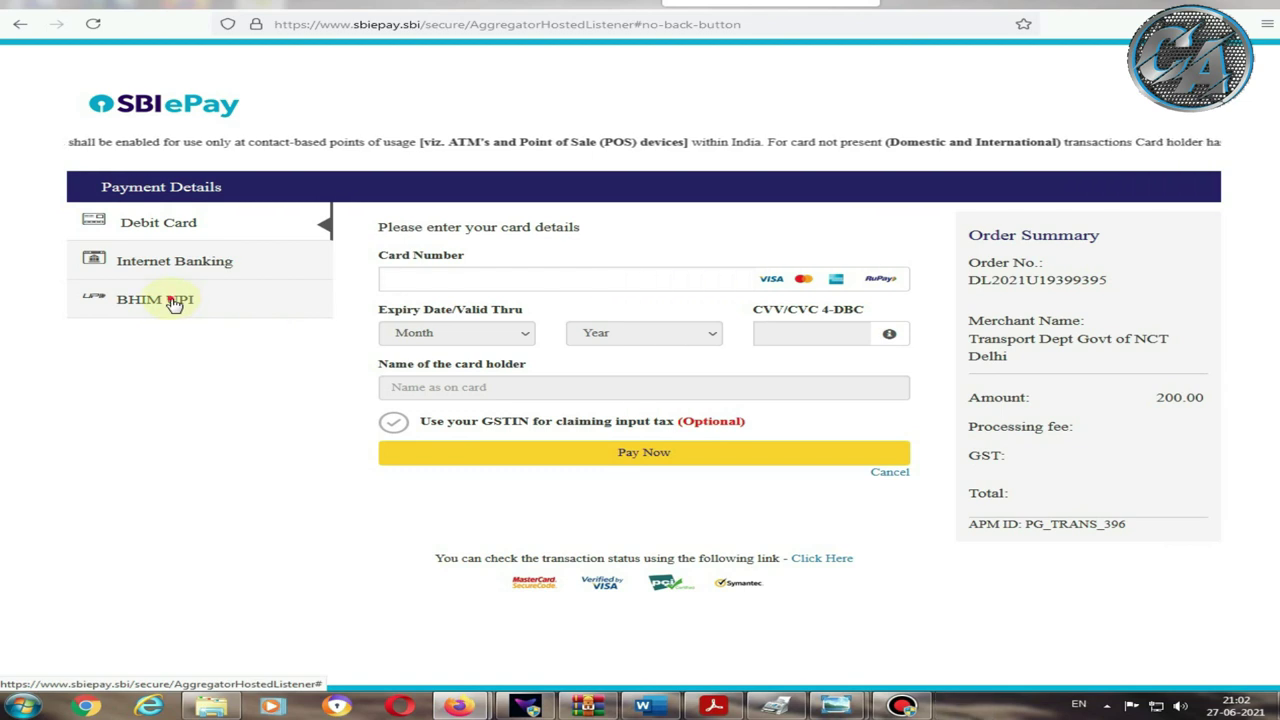
Step: Pay the ₹200 fee with BHIM UPI using the UPI ID and approve it
left_click(175, 301)
left_click(450, 256)
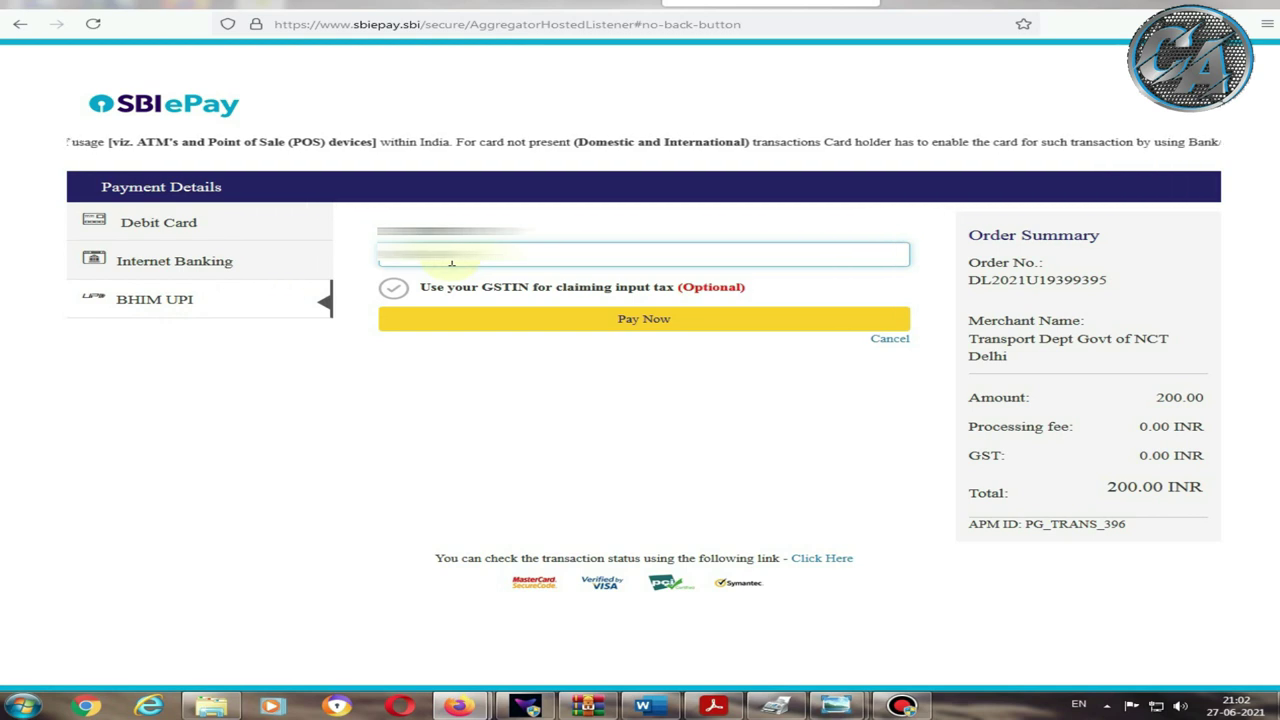
left_click(455, 318)
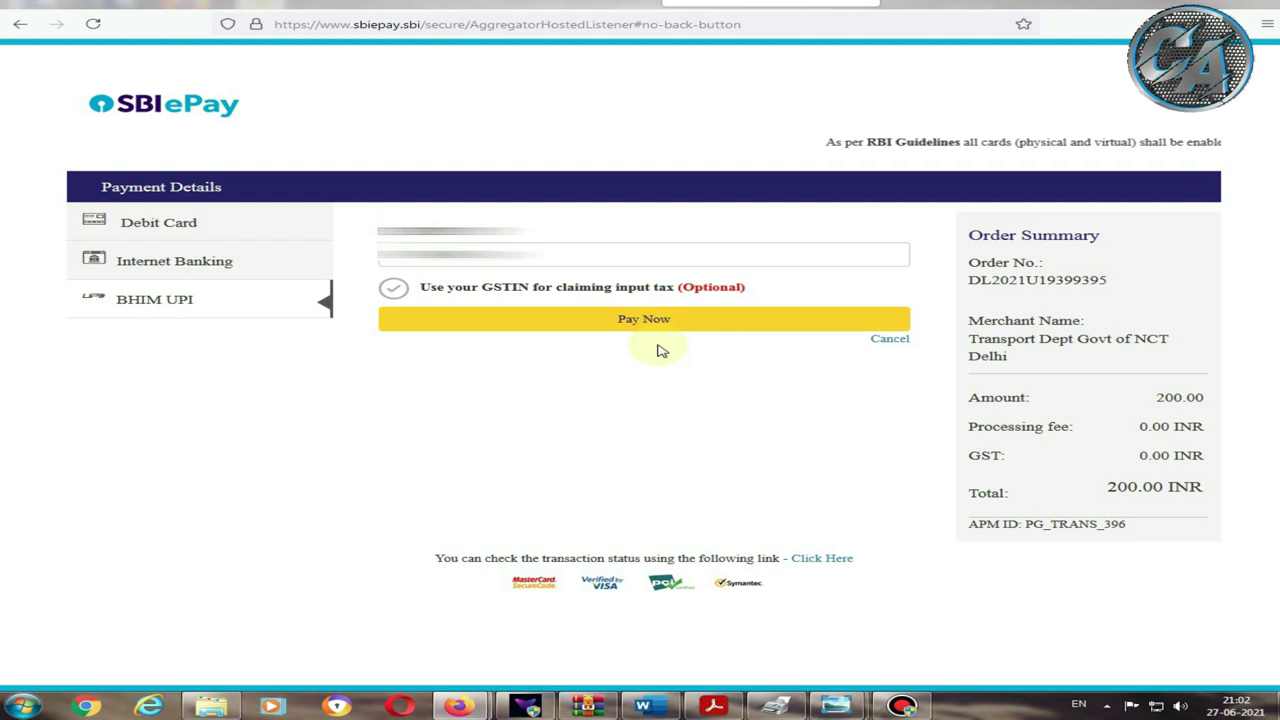
left_click(643, 323)
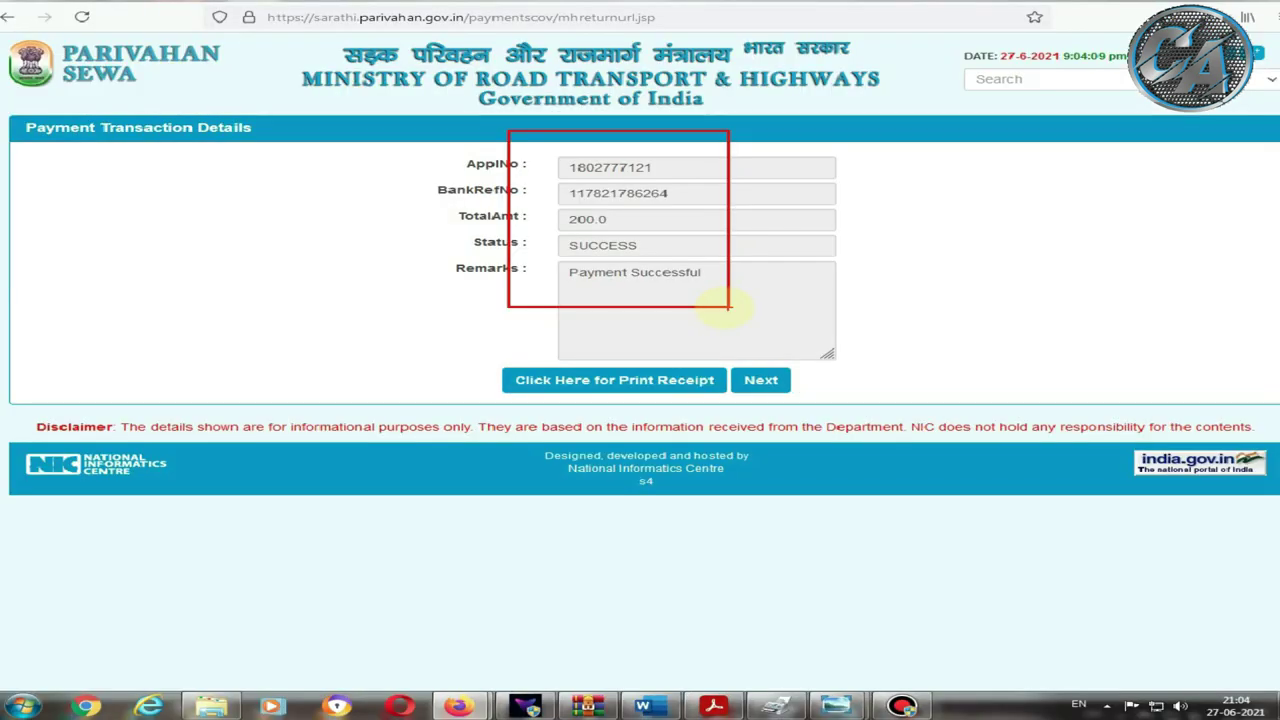
Step: Select the SBIePay payment's receipt row on the Print Receipt page and generate the e-receipt
left_click(571, 386)
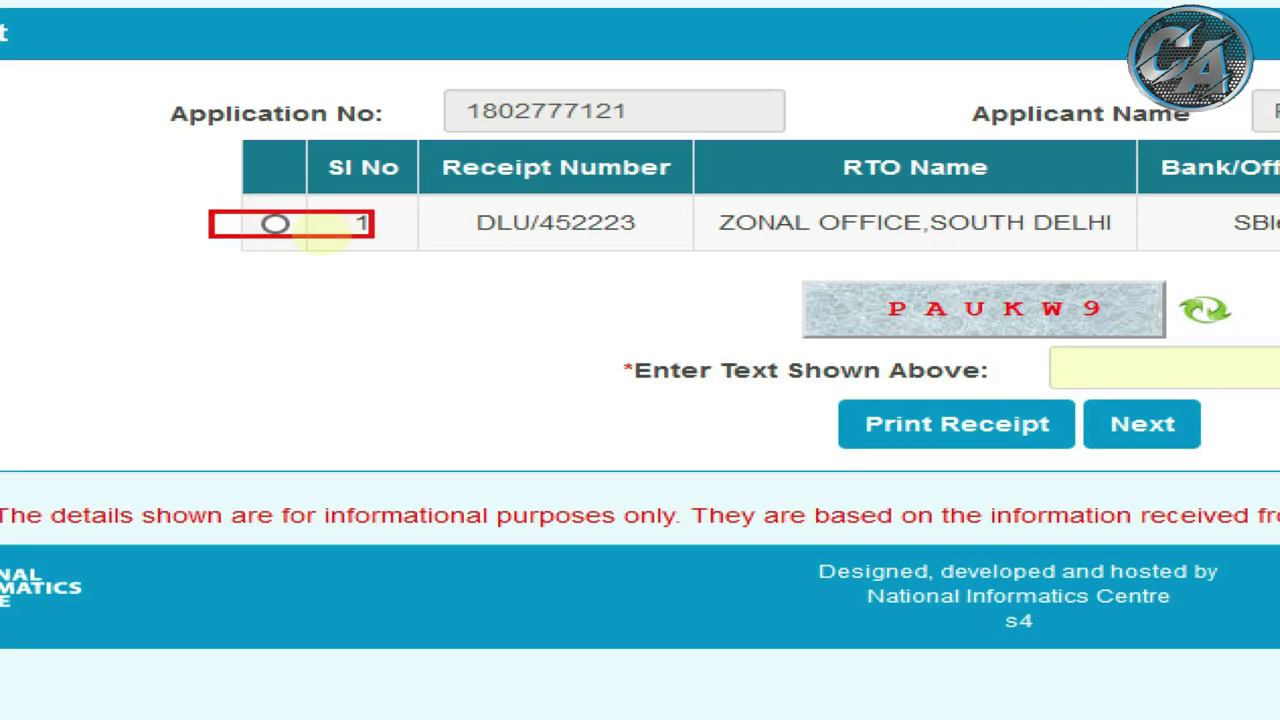
left_click(275, 224)
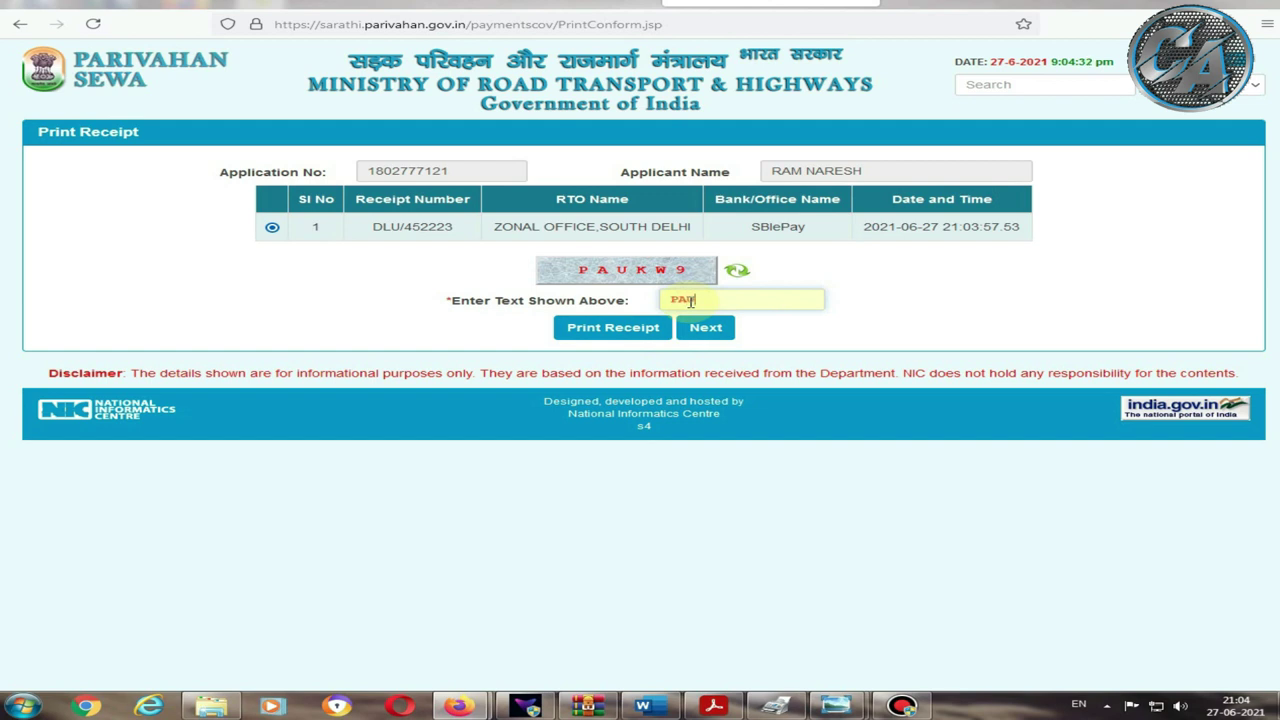
left_click(610, 329)
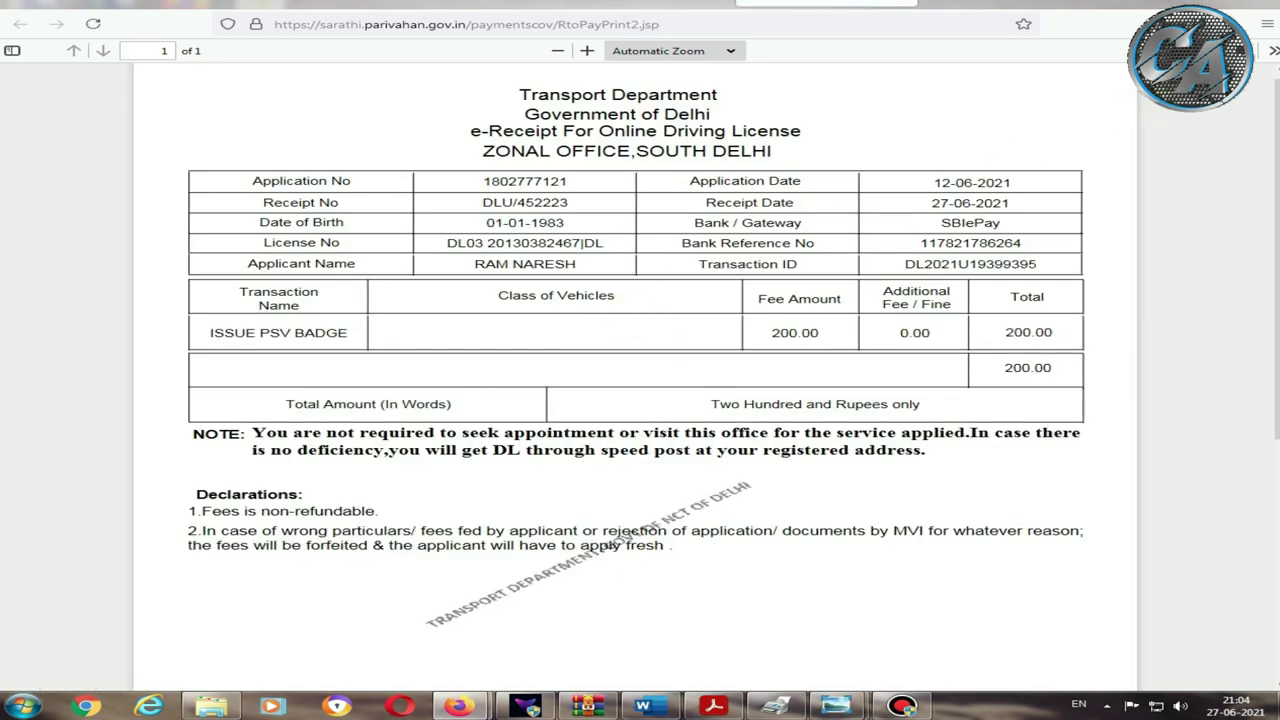
Step: Print the ISSUE PSV BADGE e-receipt and review its 200.00 rupee SBIePay payment details
key("ctrl+p")
left_click(966, 484)
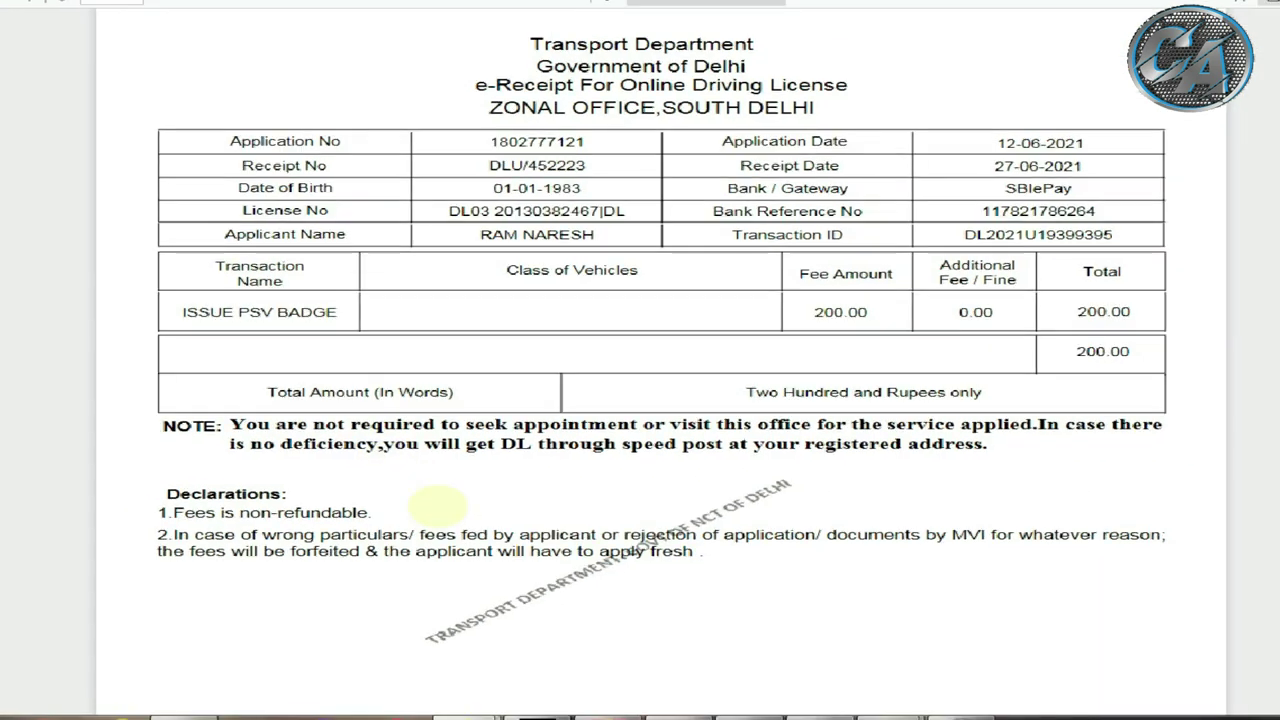
left_click_drag(210, 410, 1178, 482)
left_click_drag(262, 433, 597, 442)
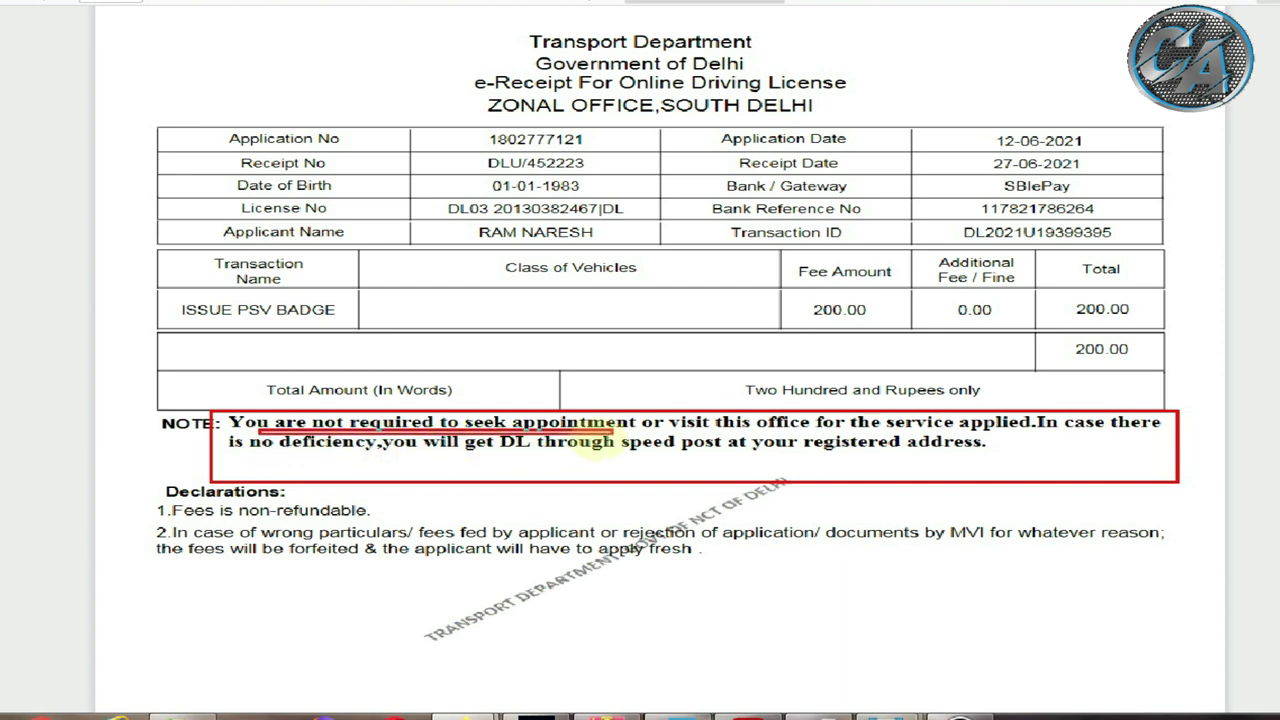
left_click_drag(700, 434, 810, 434)
left_click_drag(893, 428, 1132, 434)
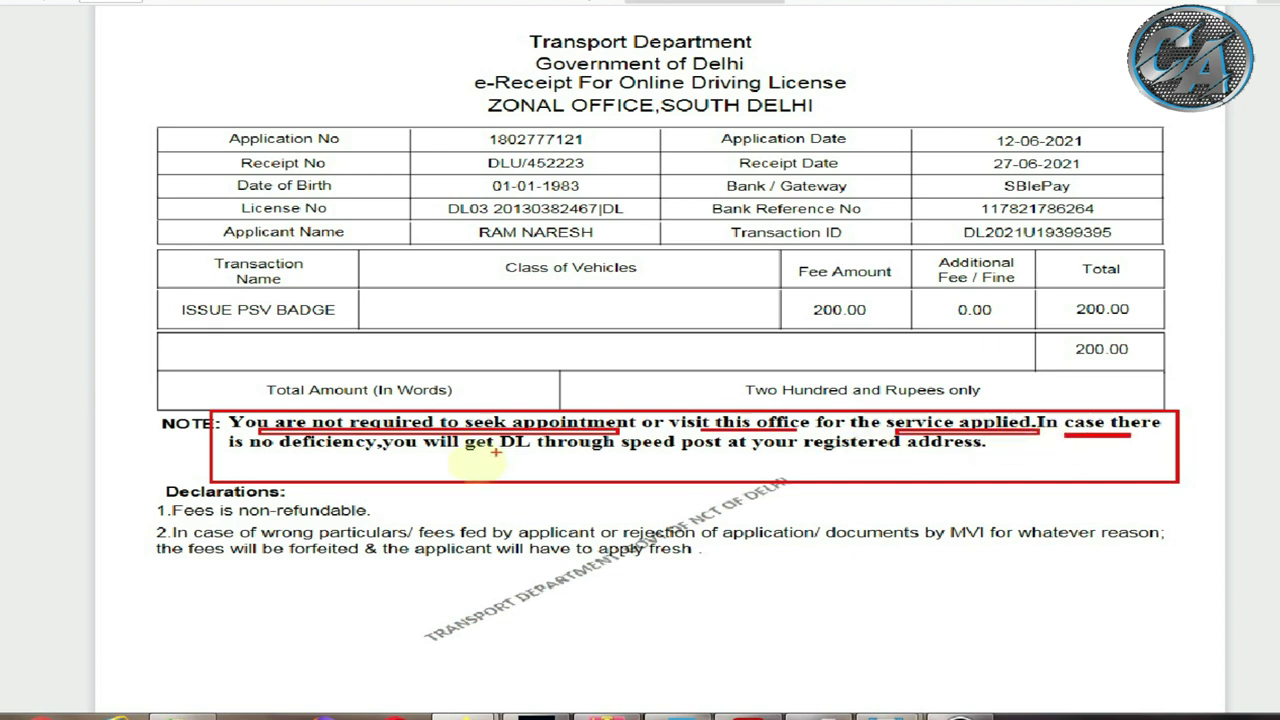
left_click_drag(240, 460, 339, 461)
left_click_drag(440, 447, 956, 457)
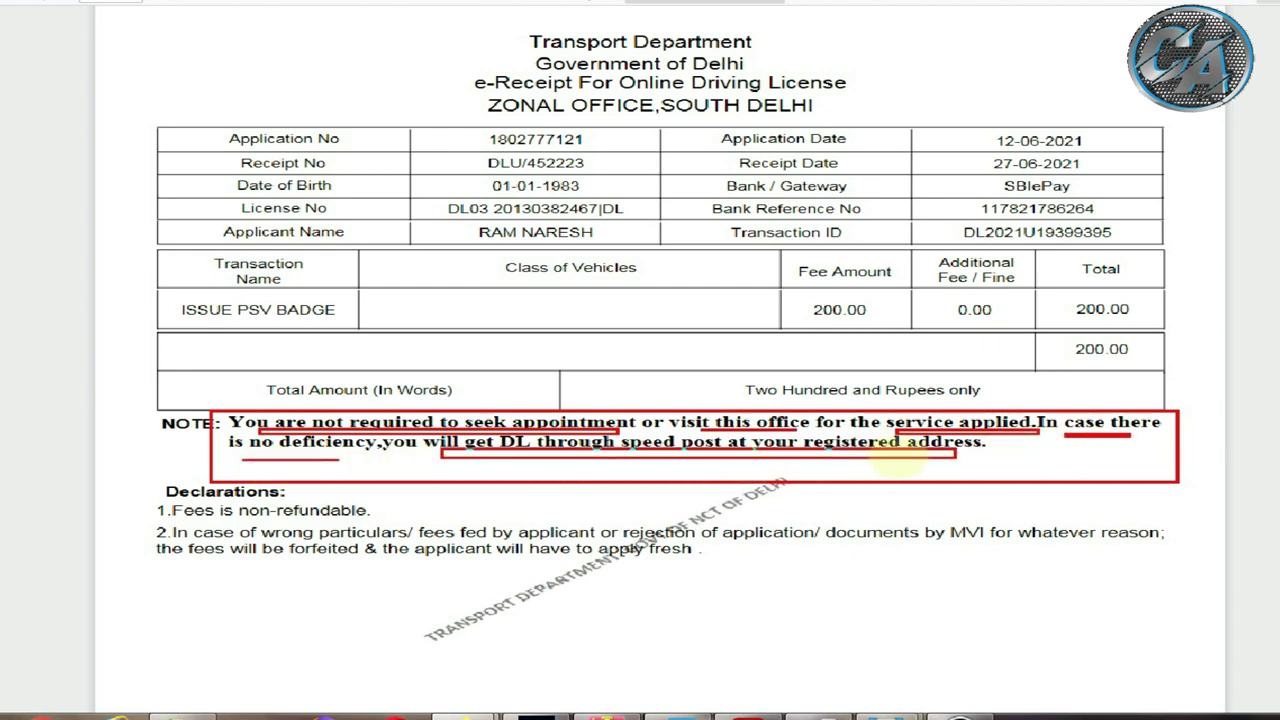
left_click_drag(318, 511, 246, 538)
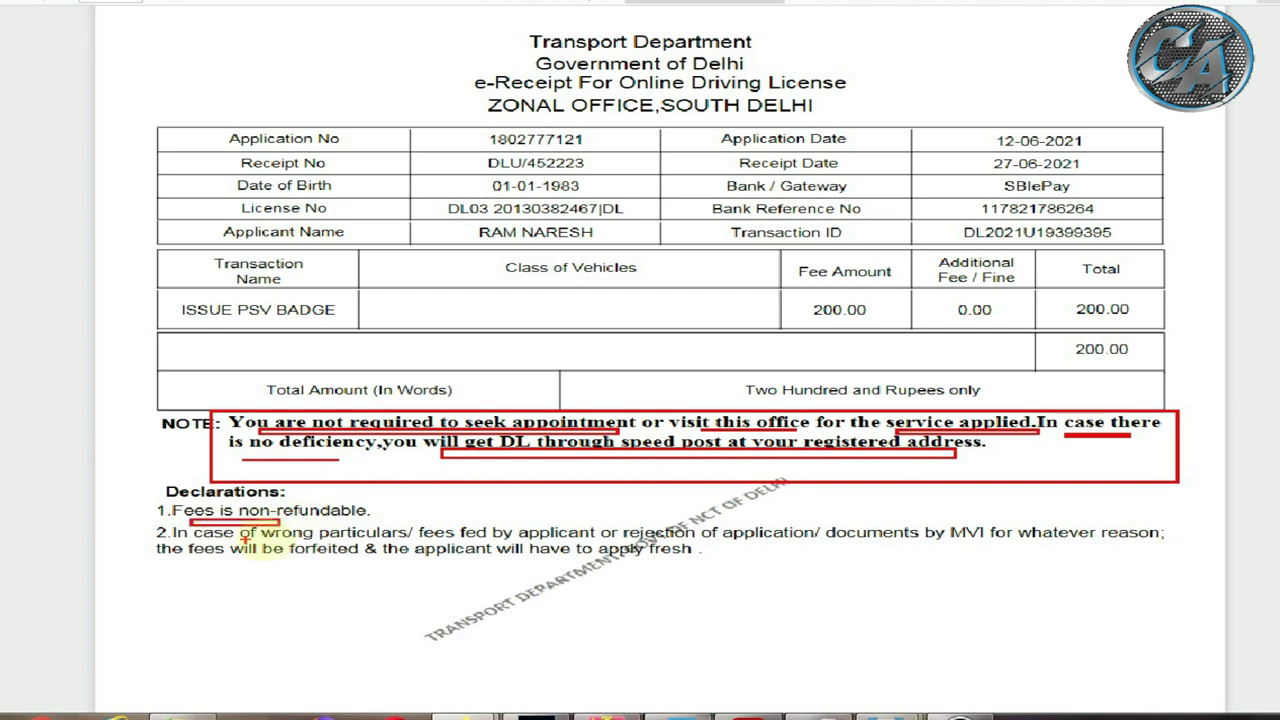
left_click_drag(196, 571, 680, 559)
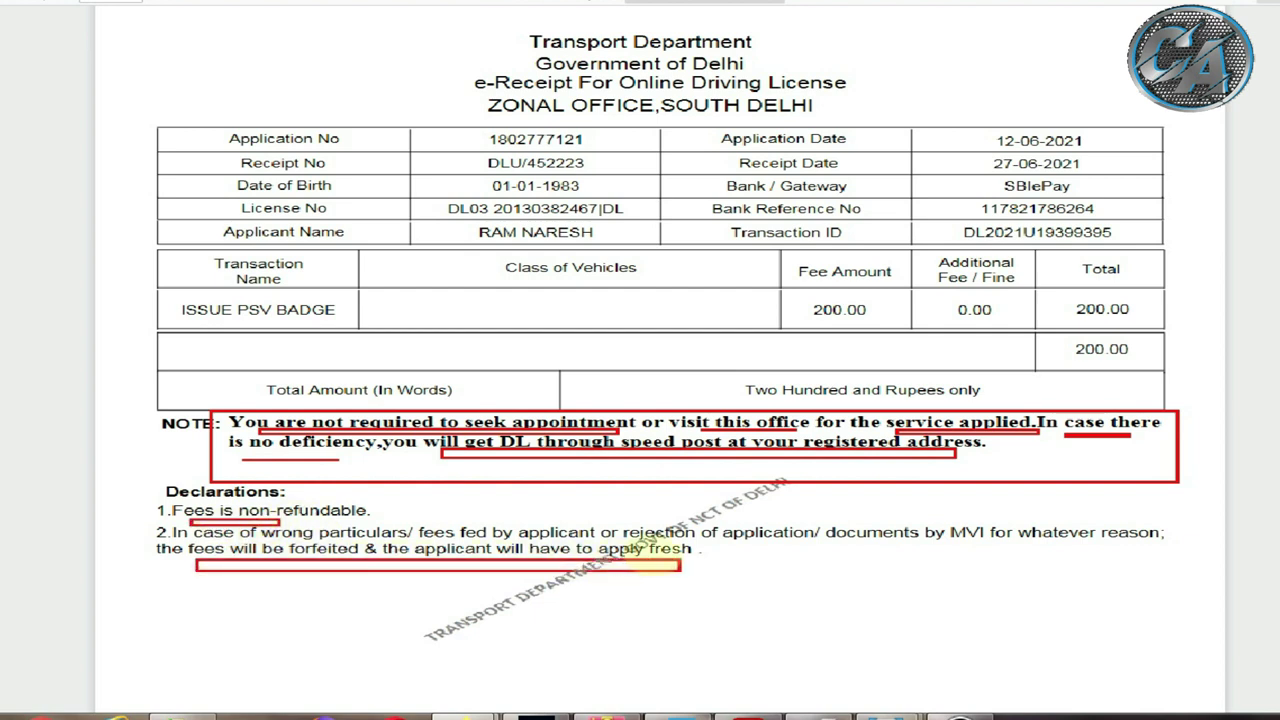
left_click_drag(782, 545, 1120, 547)
key("Escape")
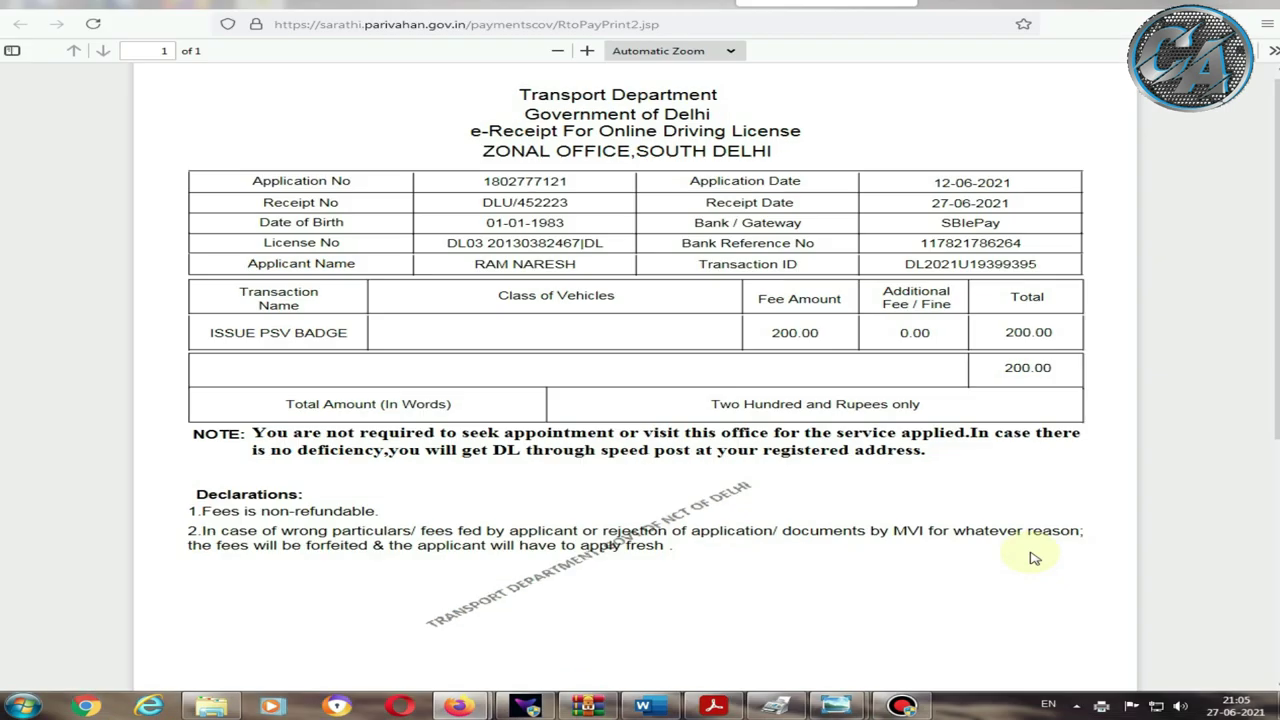
Step: Go to the application status check, pick the applicant's date of birth and submit
left_click(640, 4)
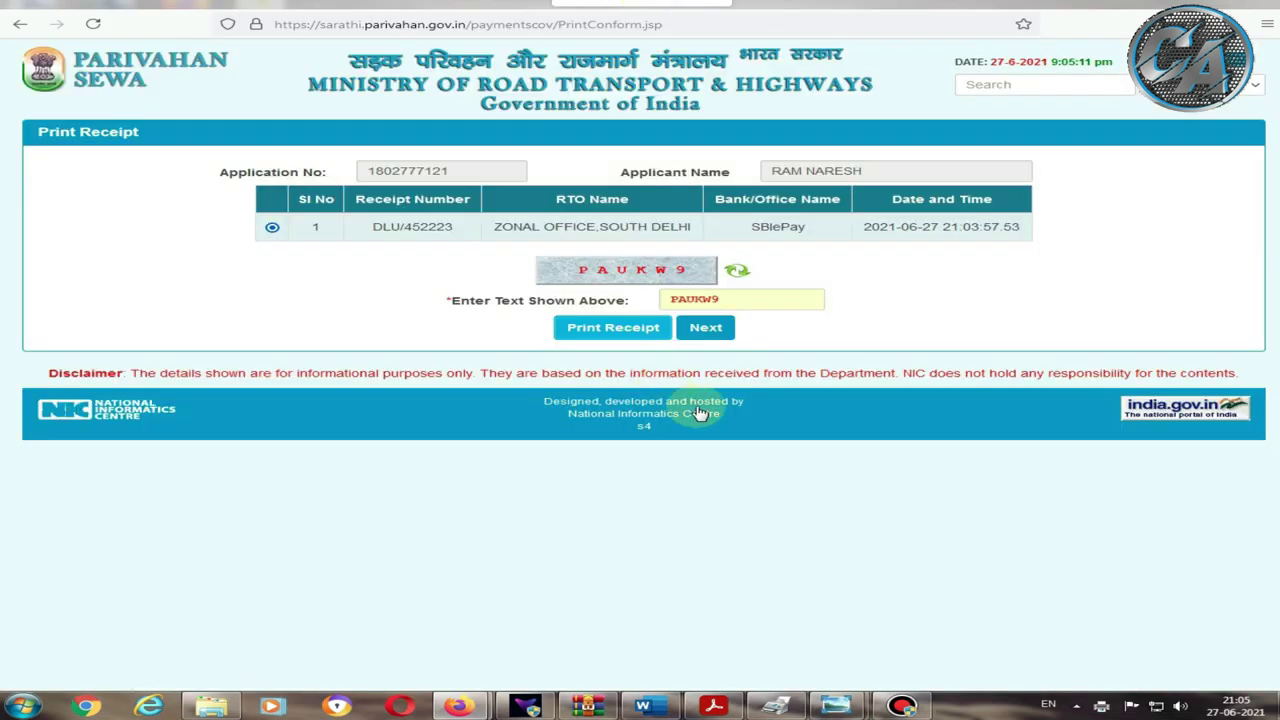
left_click(705, 327)
left_click(721, 195)
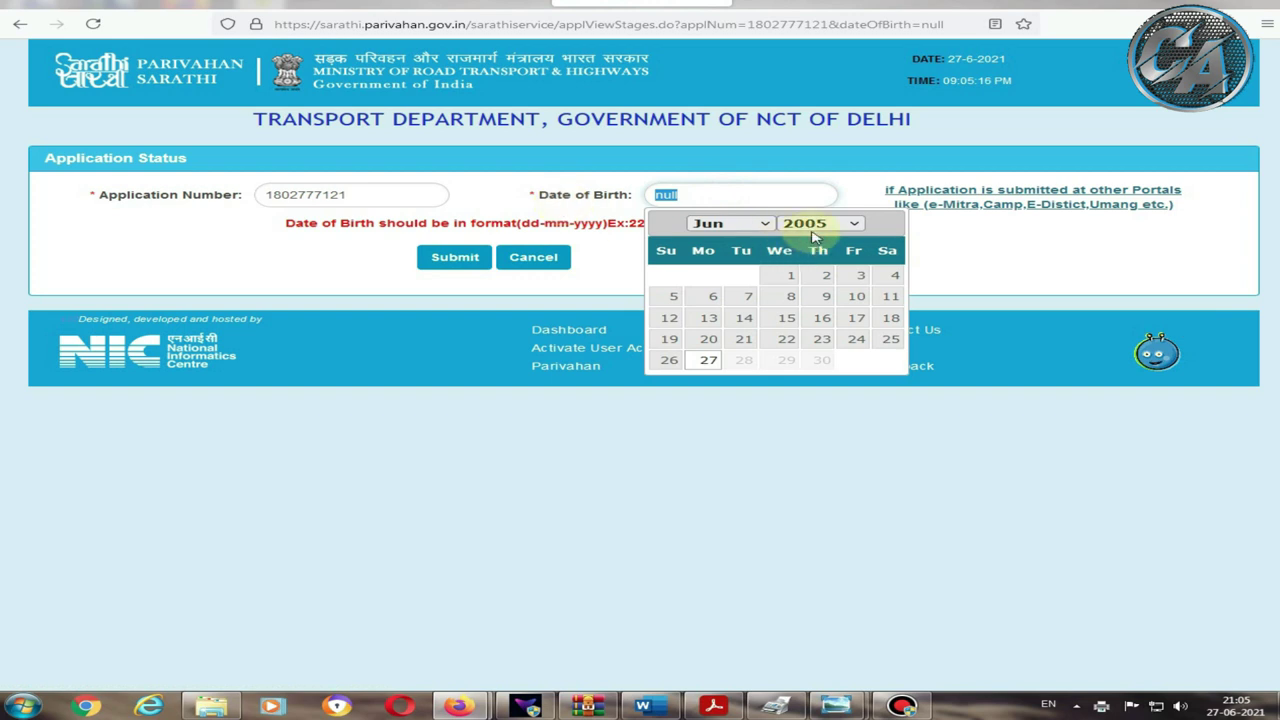
left_click(810, 223)
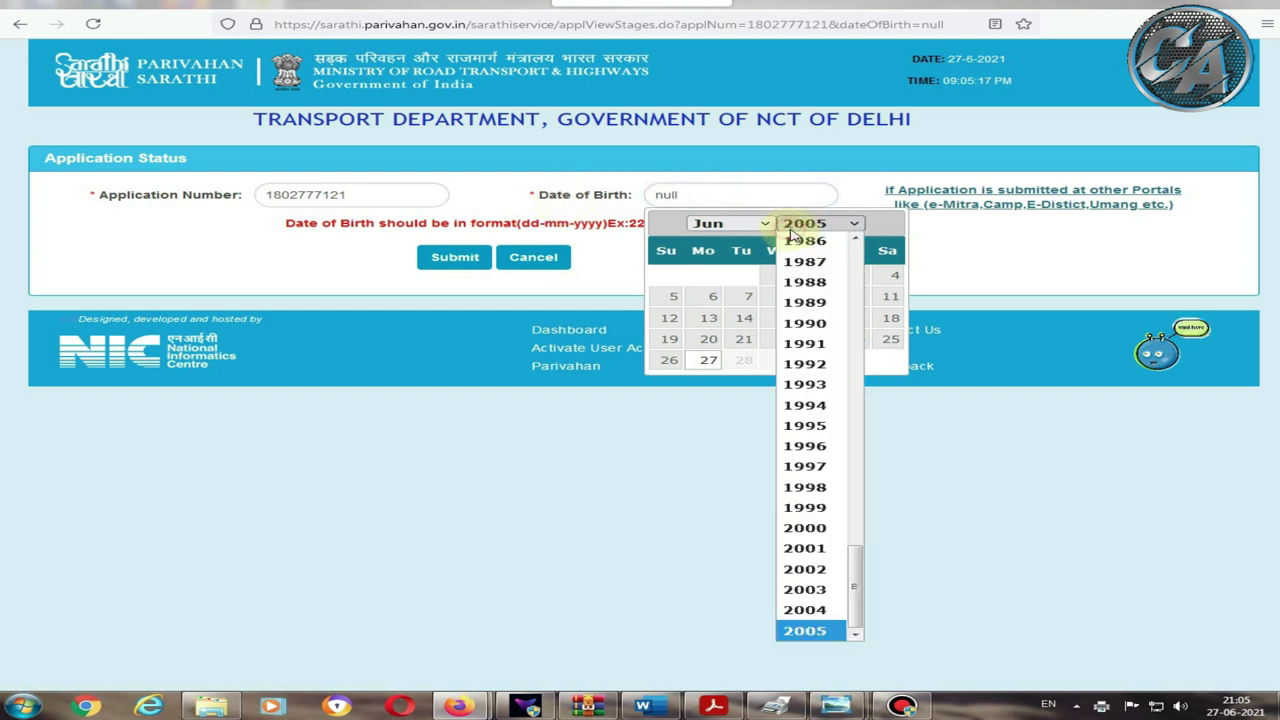
left_click(855, 240)
left_click(855, 240)
left_click(855, 240)
left_click(855, 240)
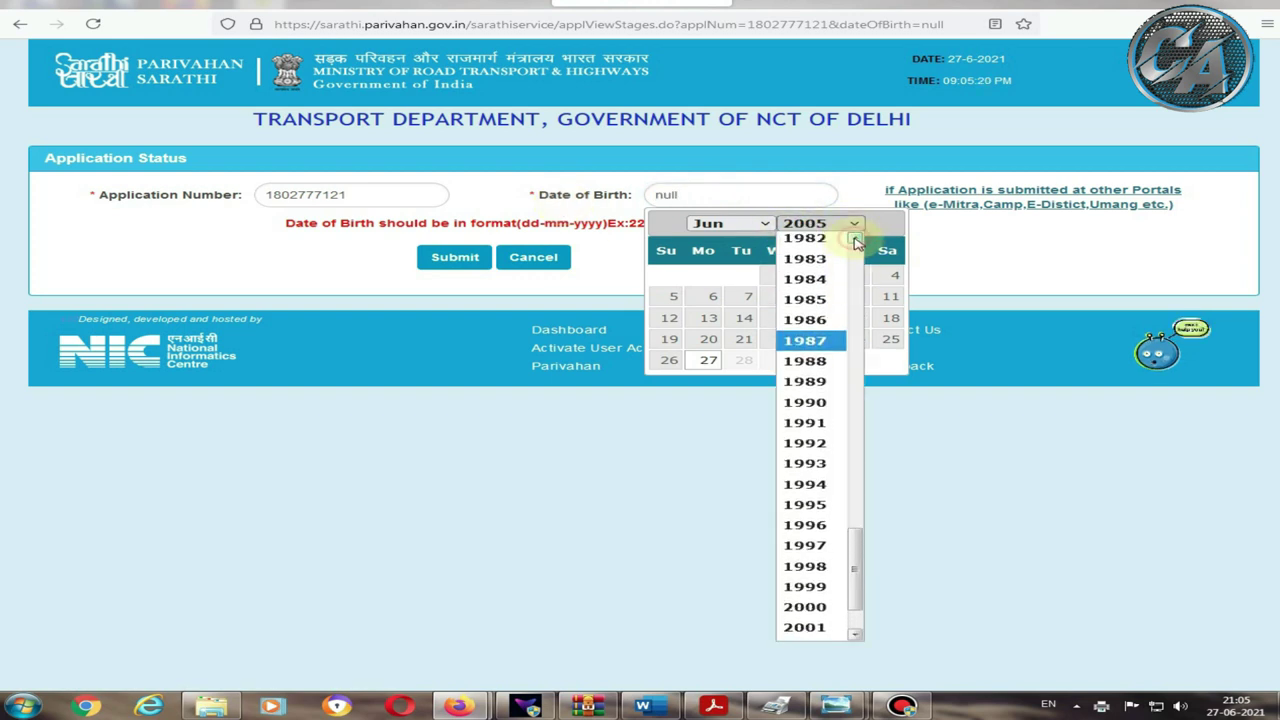
left_click(805, 259)
left_click(712, 224)
left_click(713, 247)
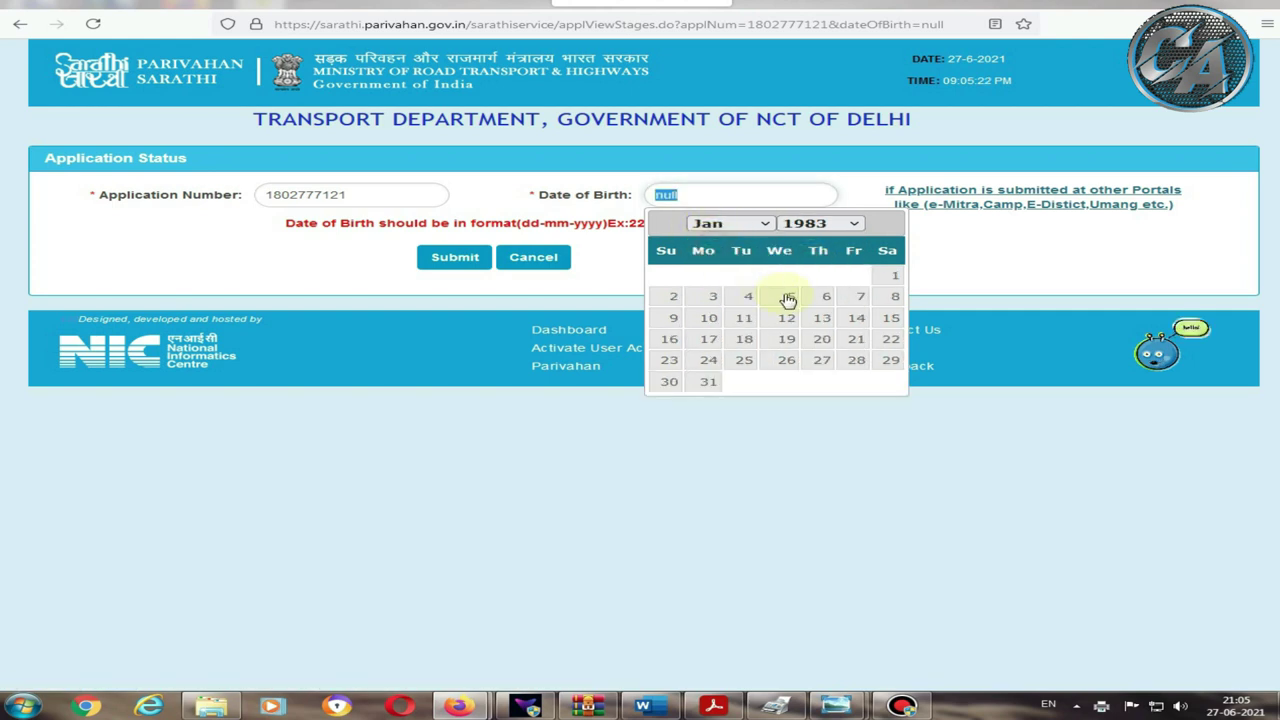
left_click(885, 276)
left_click(430, 258)
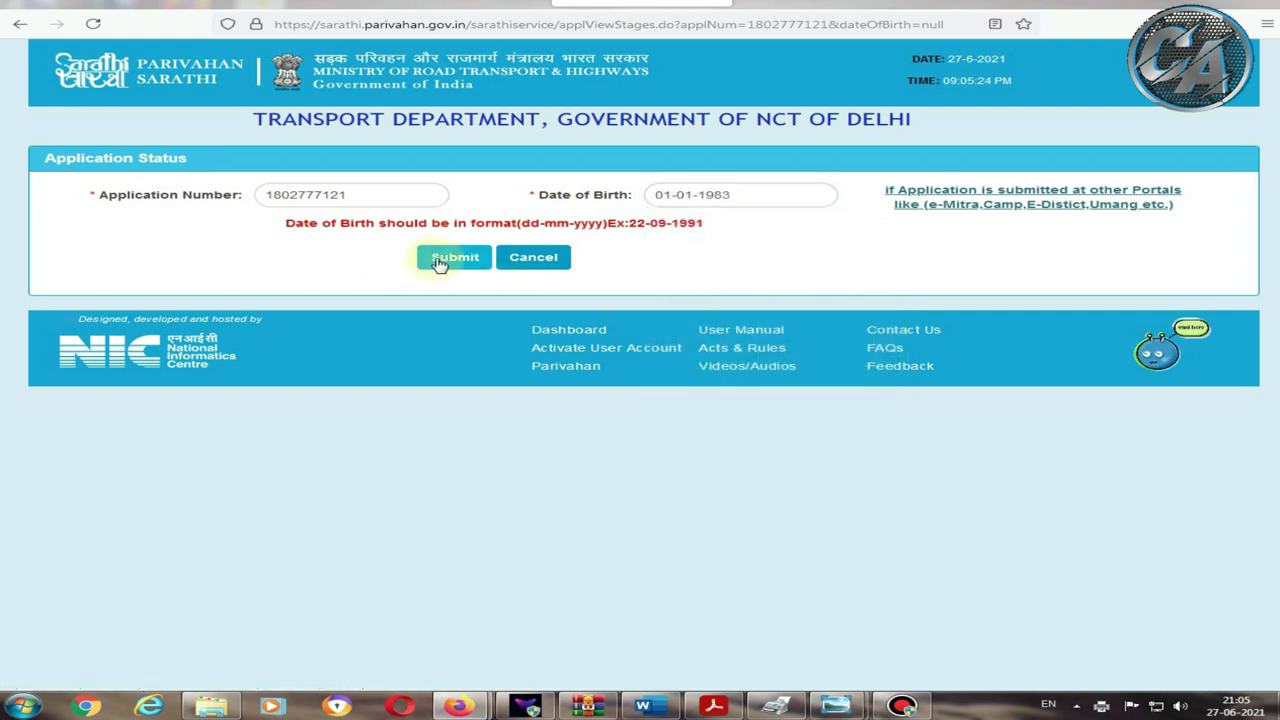
Step: Scroll through the Application Status page to review the completed flows and RTO-level document scrutiny status
scroll(437, 266, "down", 5)
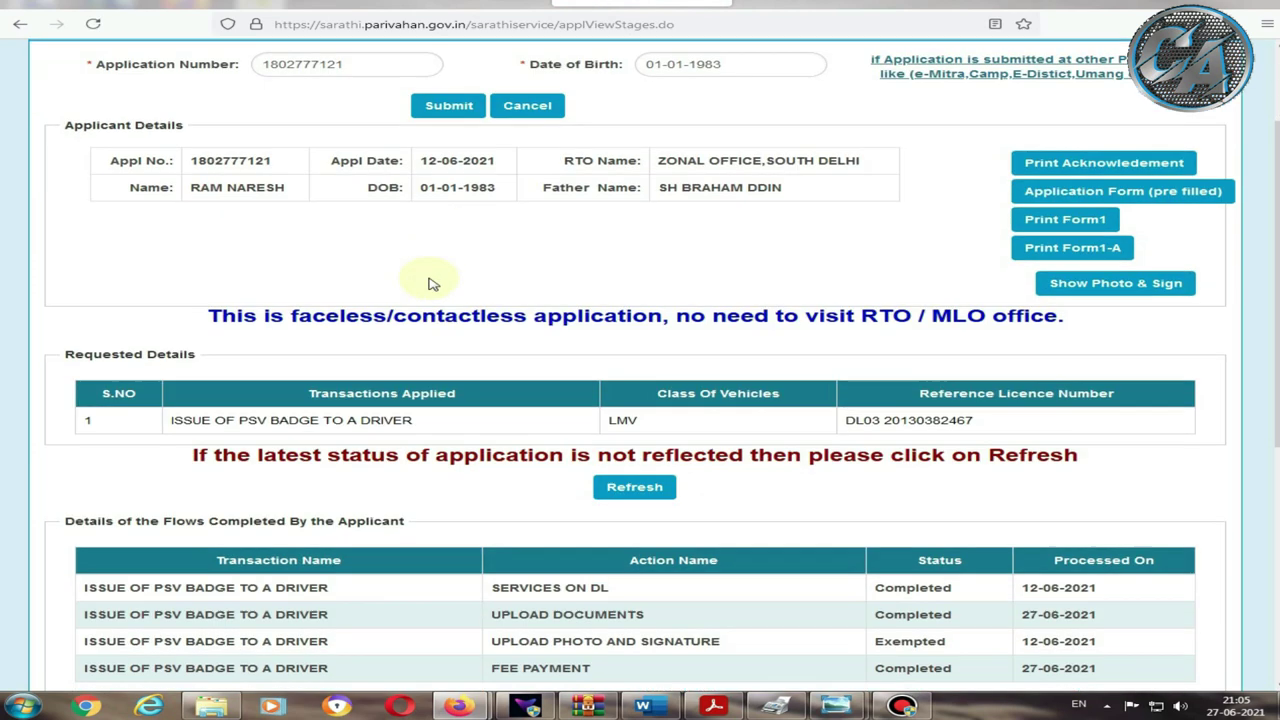
scroll(493, 301, "up", 1)
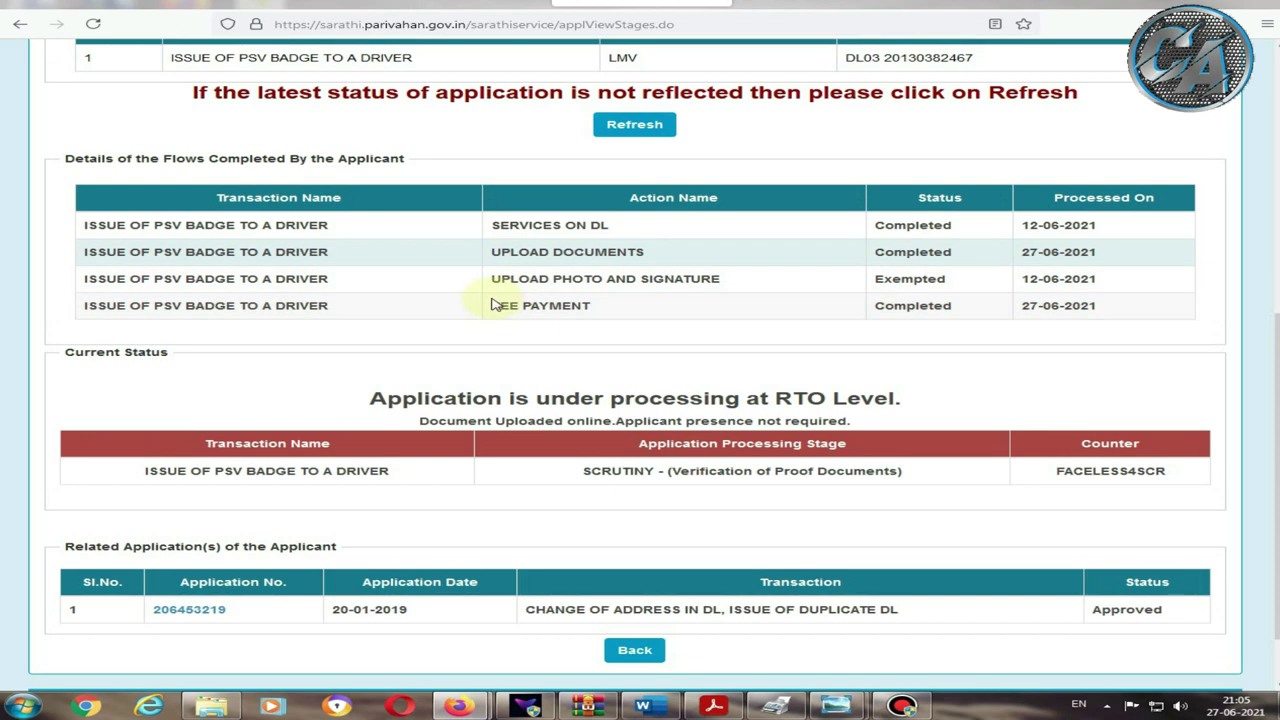
scroll(492, 305, "up", 5)
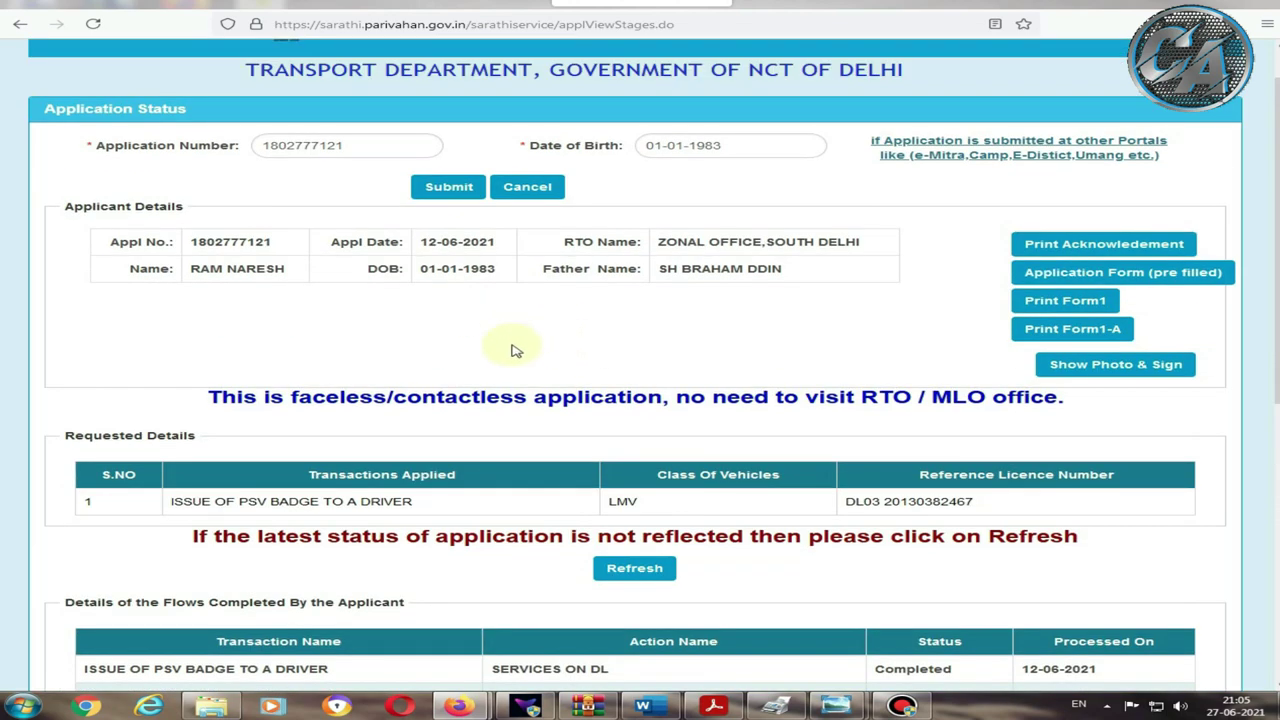
scroll(519, 360, "down", 3)
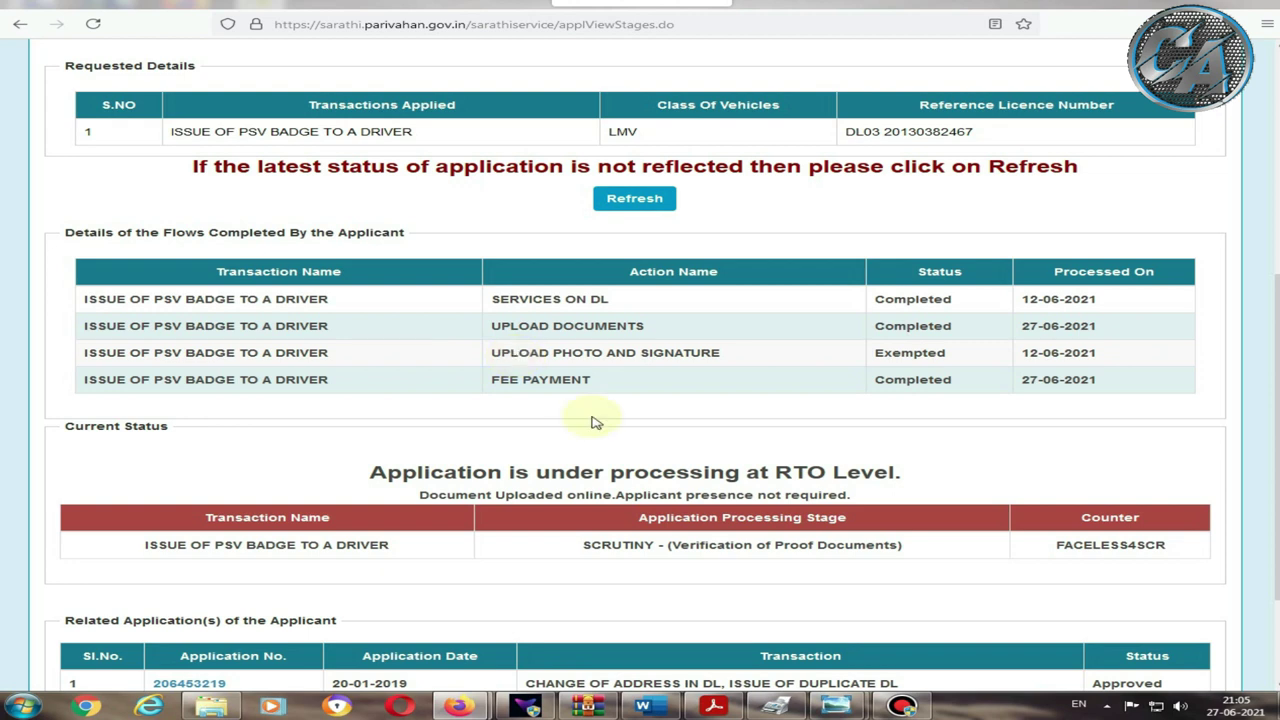
scroll(600, 430, "down", 2)
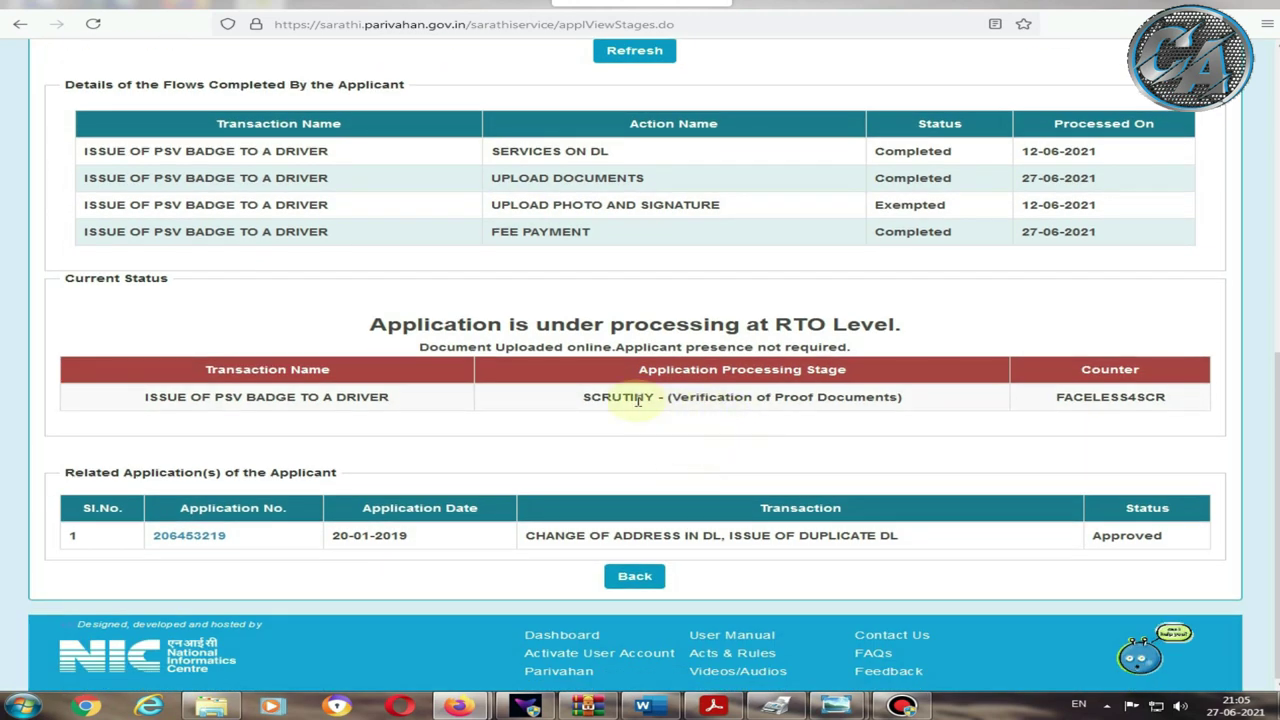